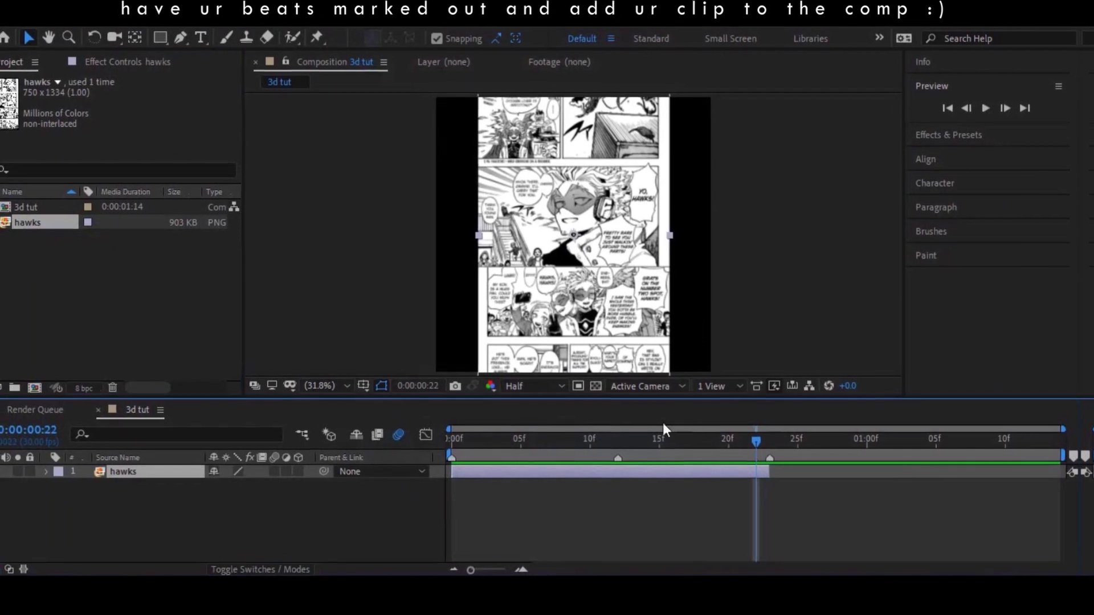
Scale the hawks layer up to 286% and reposition it so the character's face fills the frame.
key(s)
drag(271, 490, 678, 154)
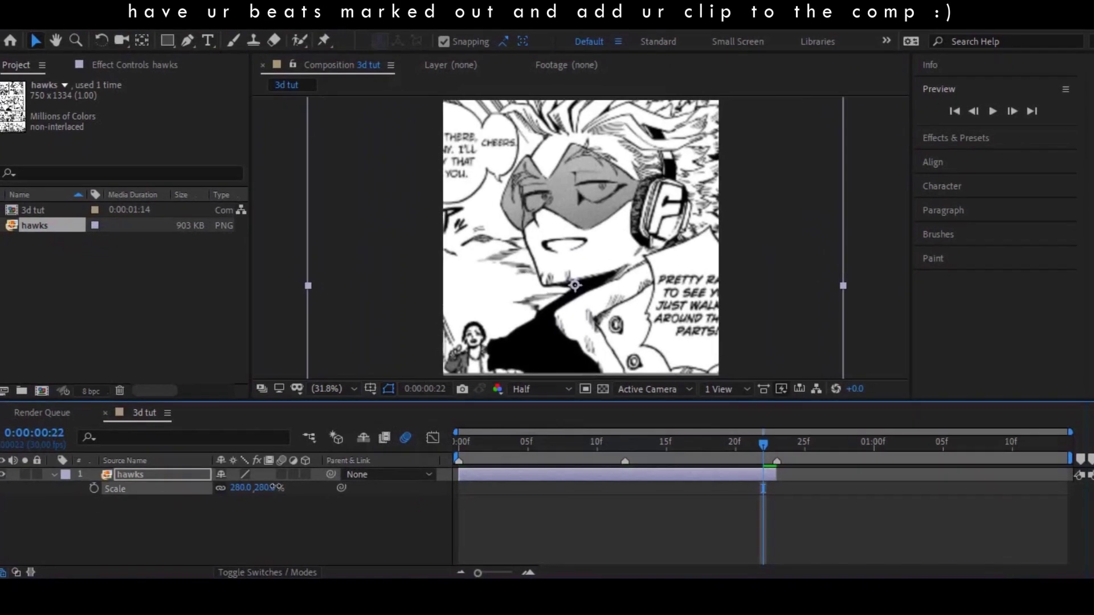
drag(274, 487, 544, 266)
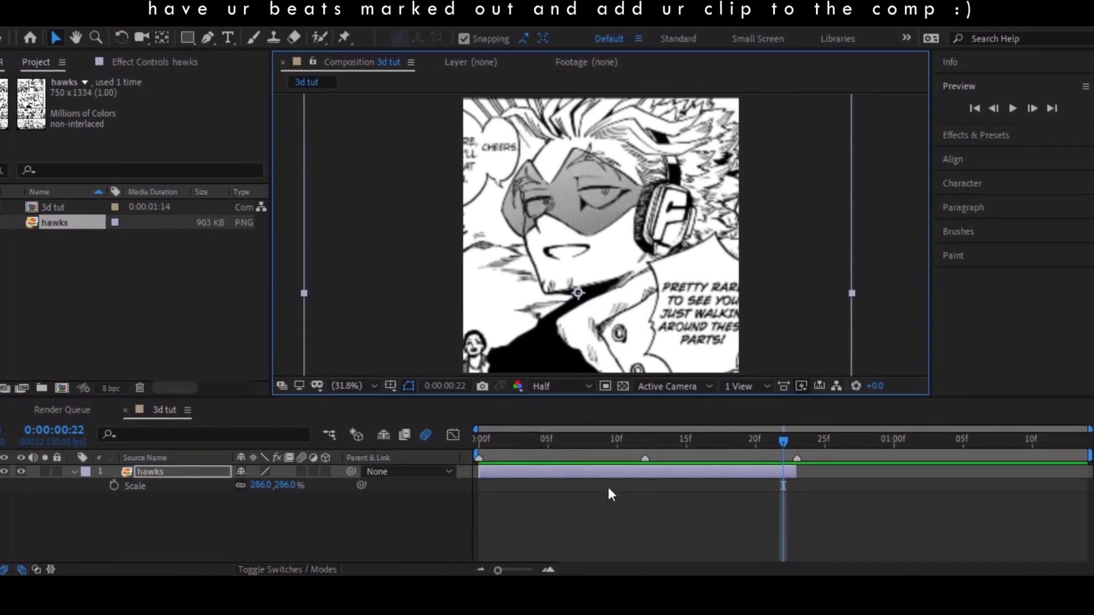
Return the playhead to the first frame and pre-compose the hawks layer.
drag(550, 431, 489, 469)
right_click(488, 495)
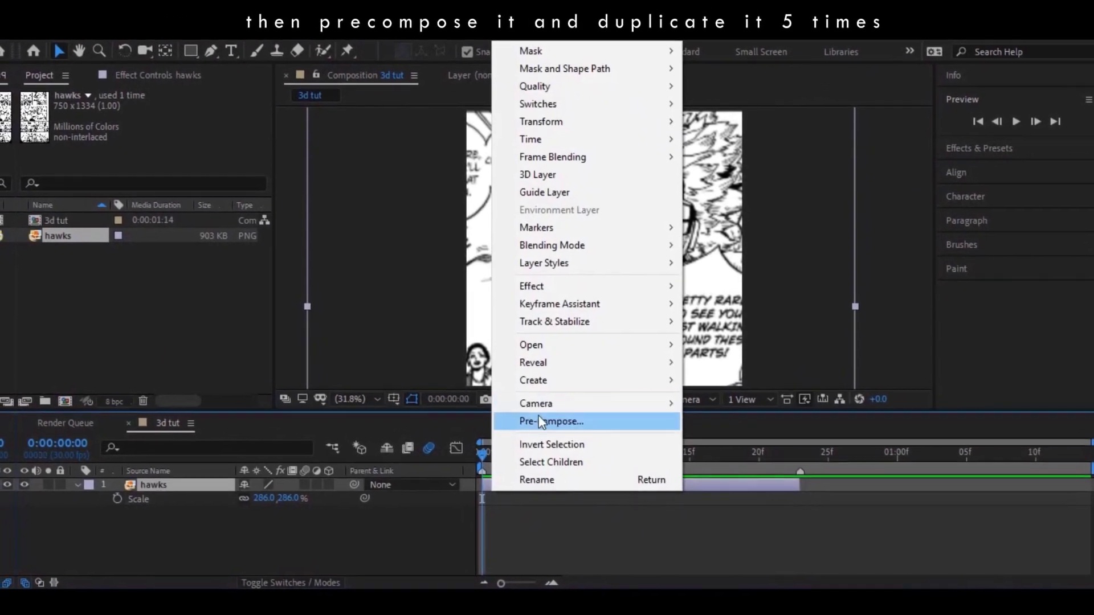
click(542, 419)
click(580, 399)
click(539, 511)
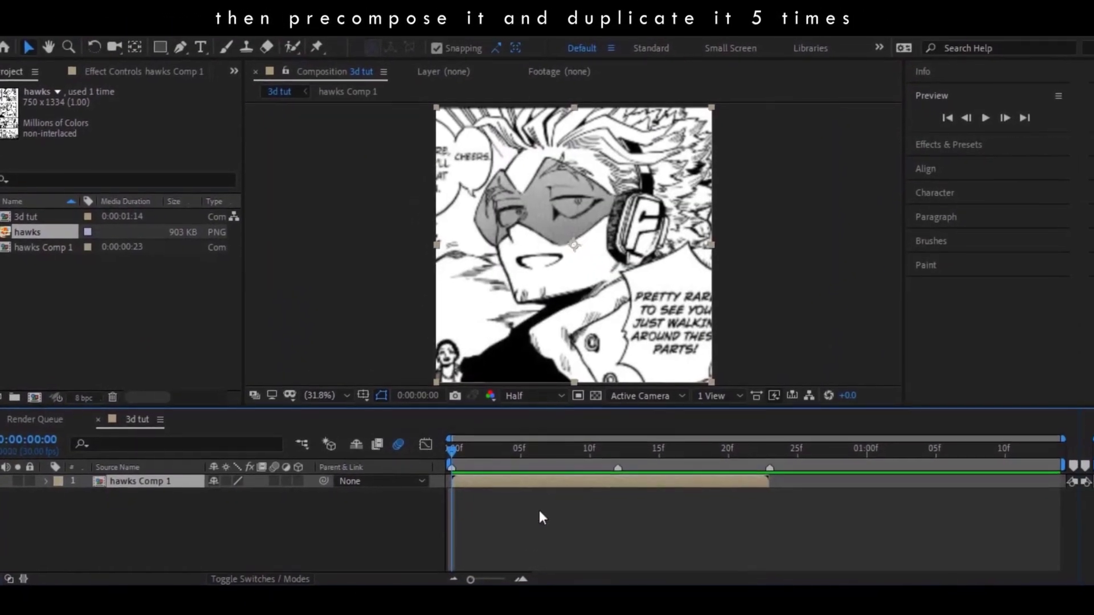
Duplicate the hawks Comp 1 layer five times.
click(555, 472)
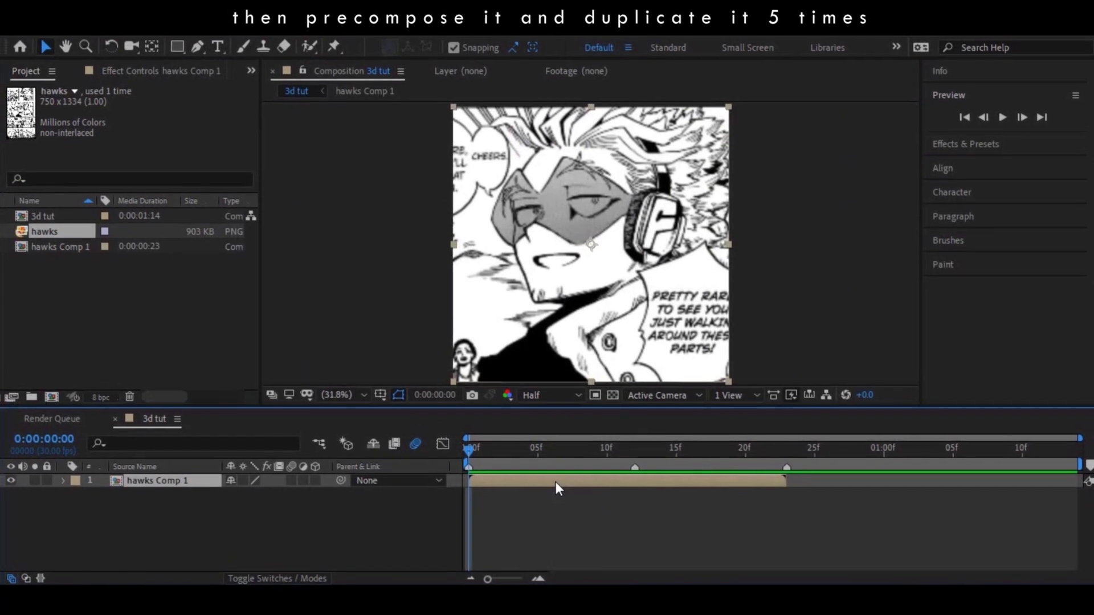
key(ctrl+d)
key(ctrl+d)
key(ctrl+d)
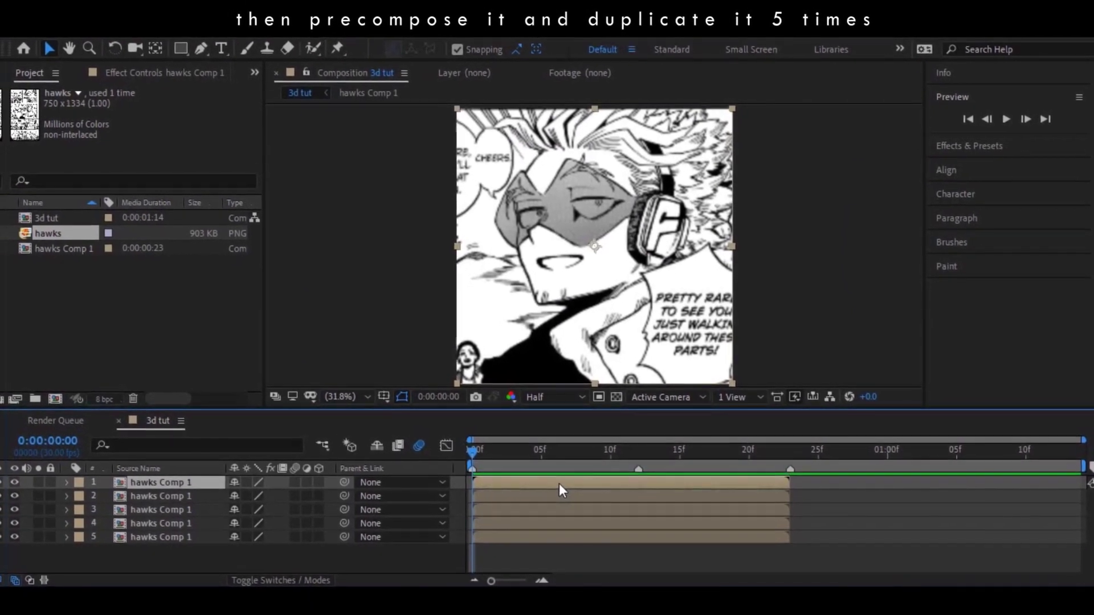
key(ctrl+d)
key(ctrl+d)
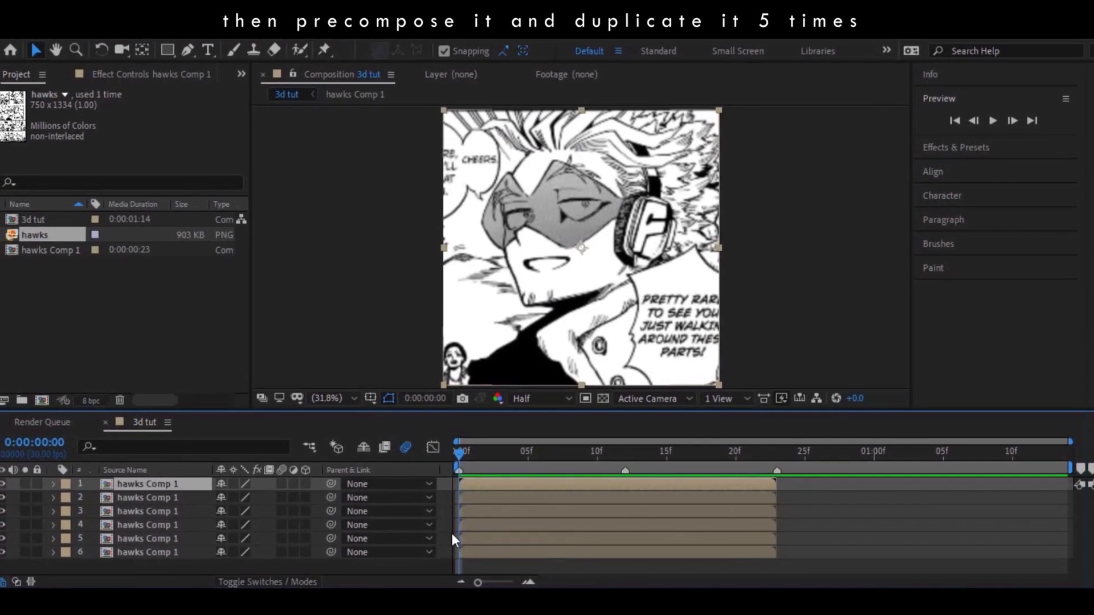
Change the composition view to Custom View 1 and enable 3D layer and motion blur on all six layers.
click(650, 392)
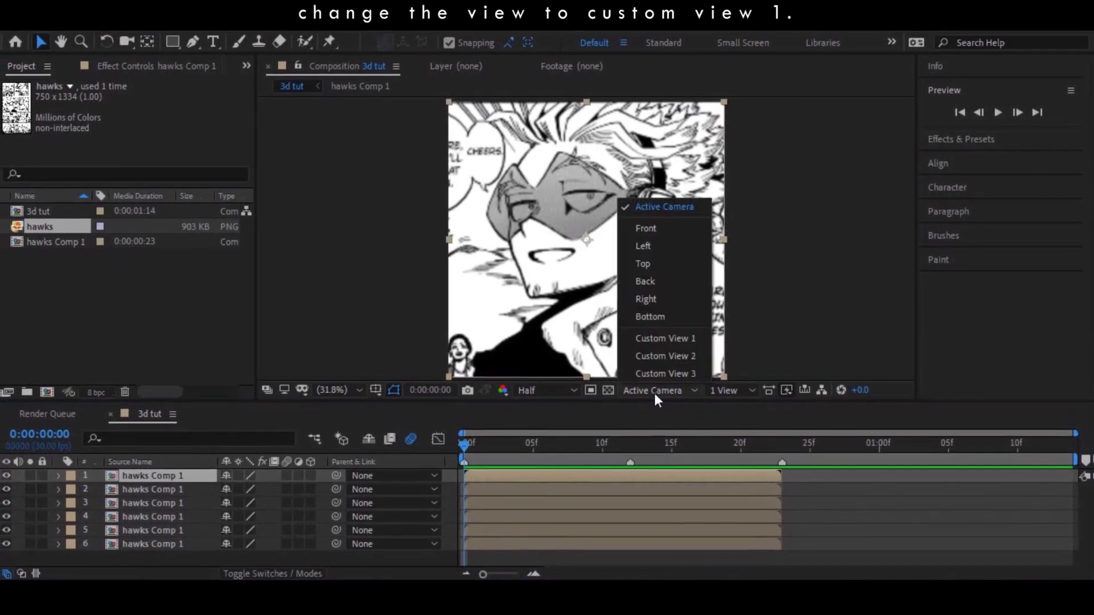
click(661, 344)
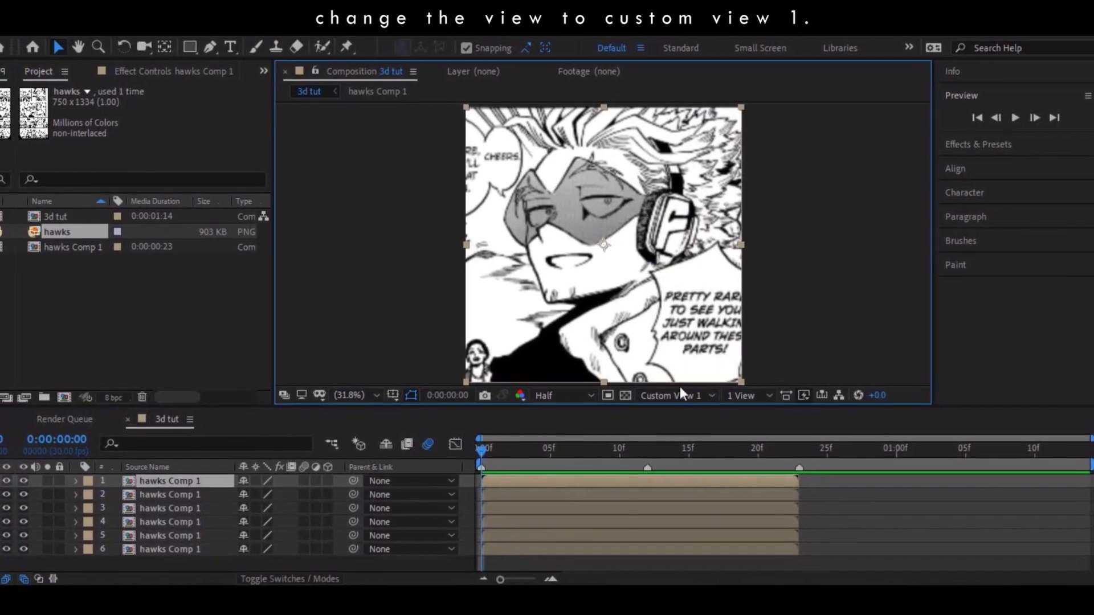
drag(318, 480, 315, 550)
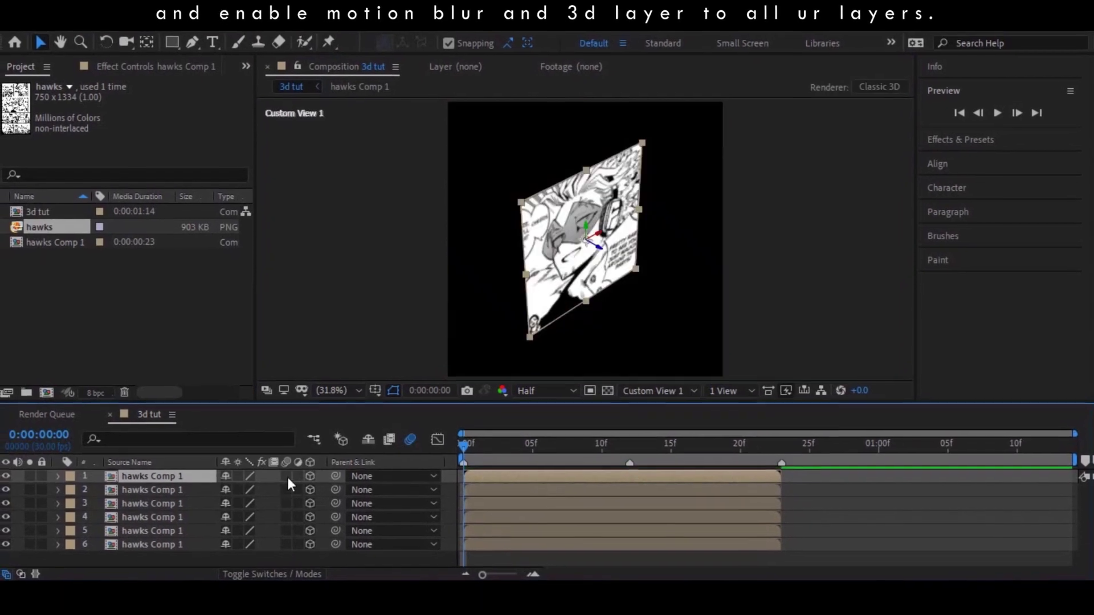
drag(287, 476, 285, 551)
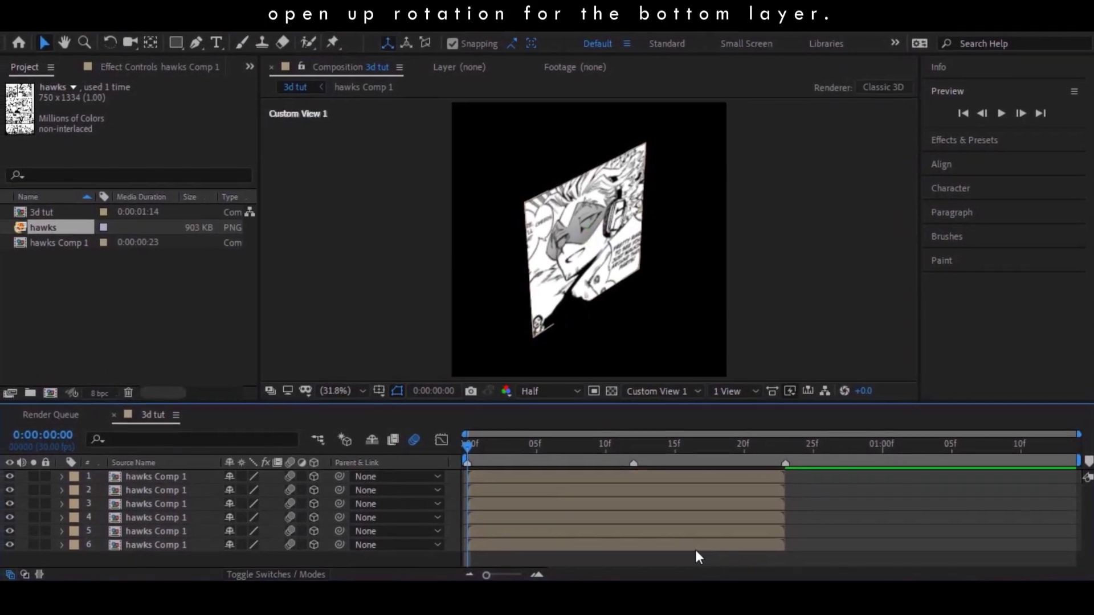
Set the bottom layer's Y Rotation to 90° and snap it by its corner to the right edge of the unrotated layers.
click(696, 551)
key(r)
scroll(281, 543, down, 2)
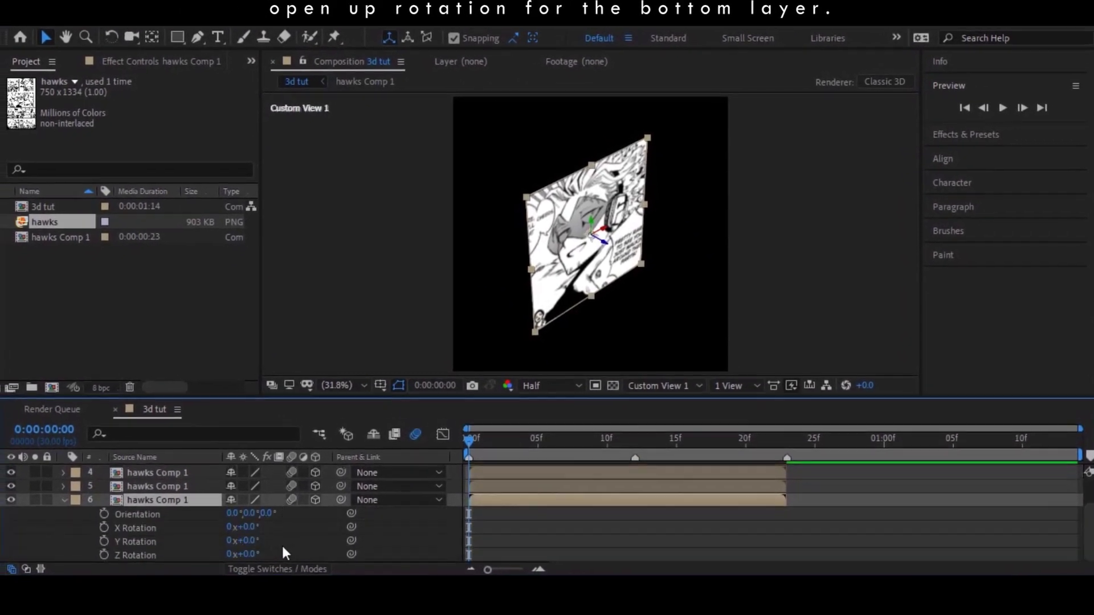
drag(236, 528, 264, 535)
click(251, 552)
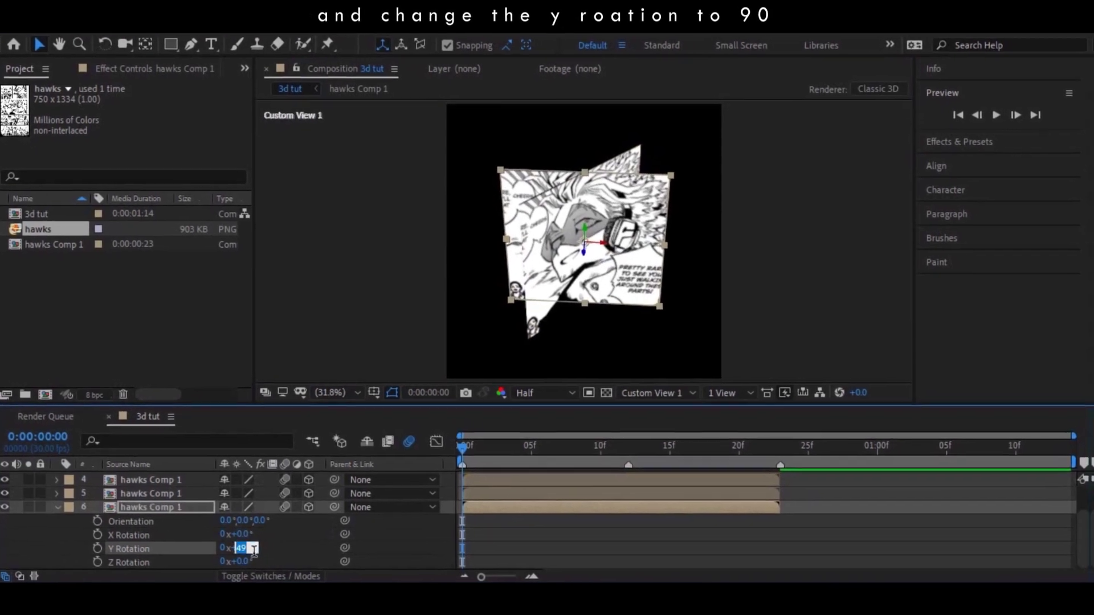
text(90)
key(Return)
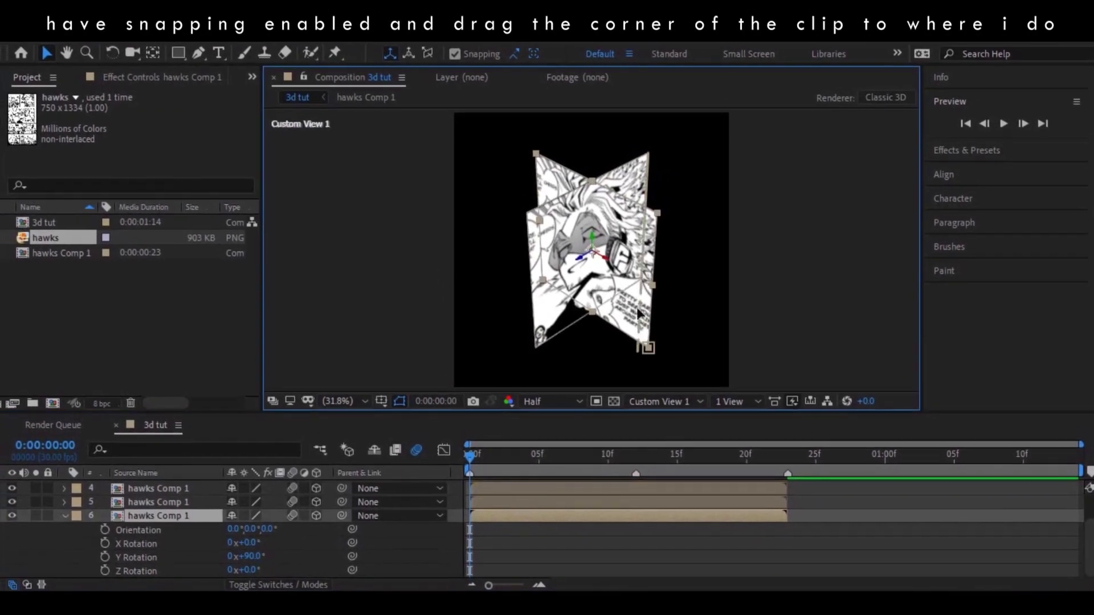
drag(646, 309, 638, 272)
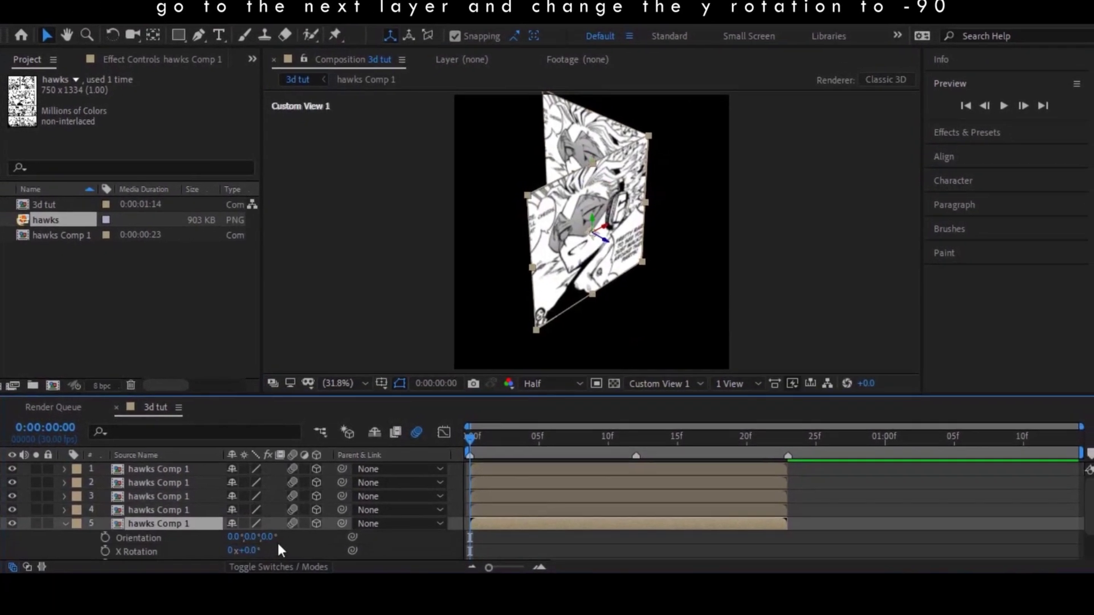
Set layer 5's Y Rotation to -90° and snap it by its corner to the left edge of the unrotated layers.
scroll(278, 550, down, 2)
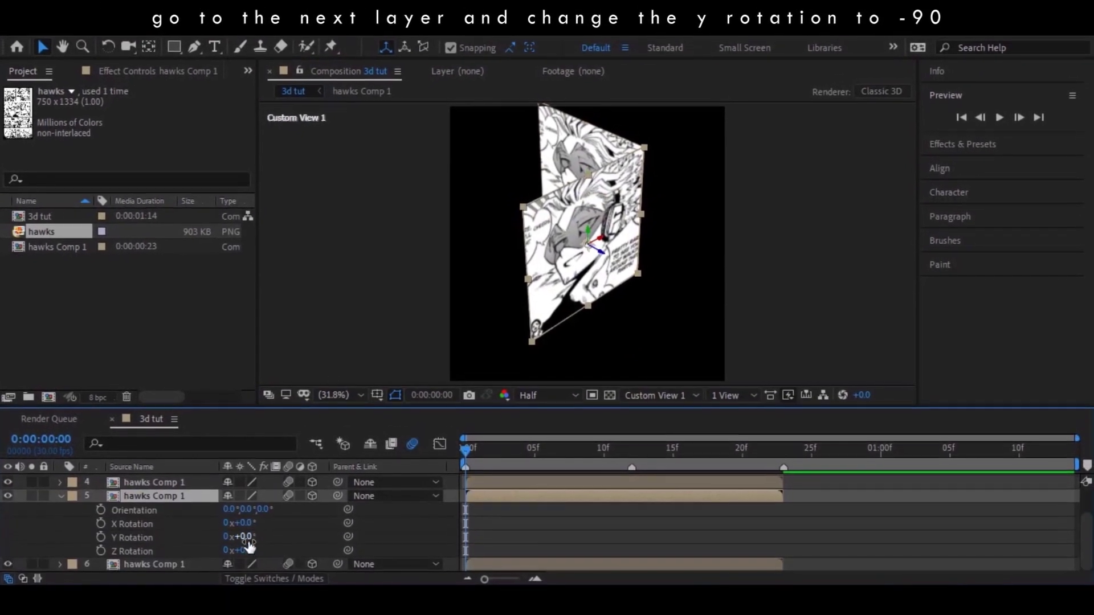
drag(251, 538, 243, 538)
click(230, 536)
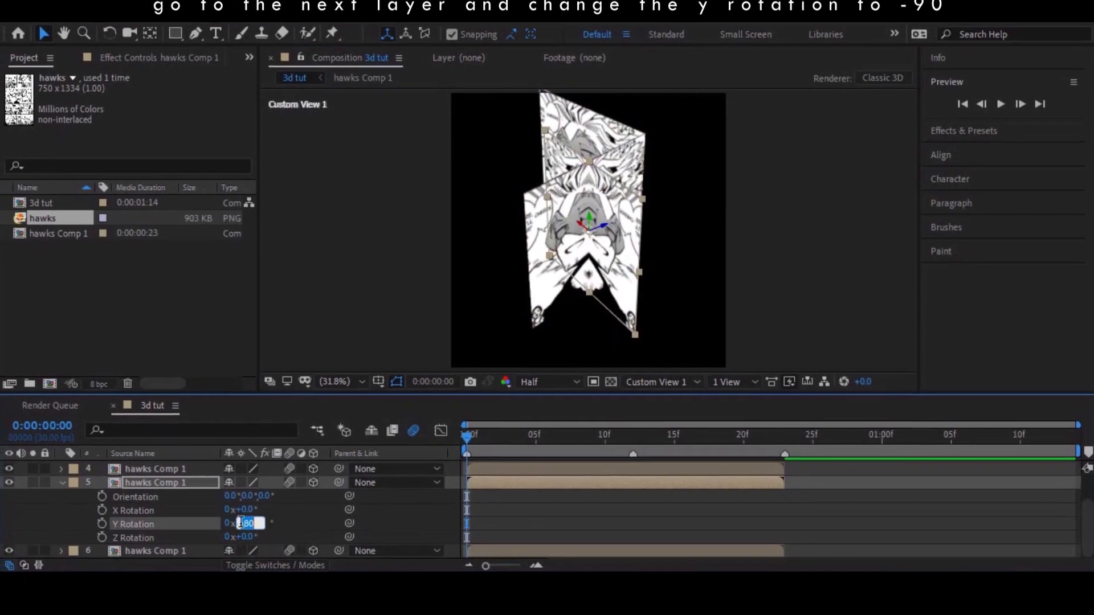
text(-90)
key(Return)
drag(622, 321, 512, 320)
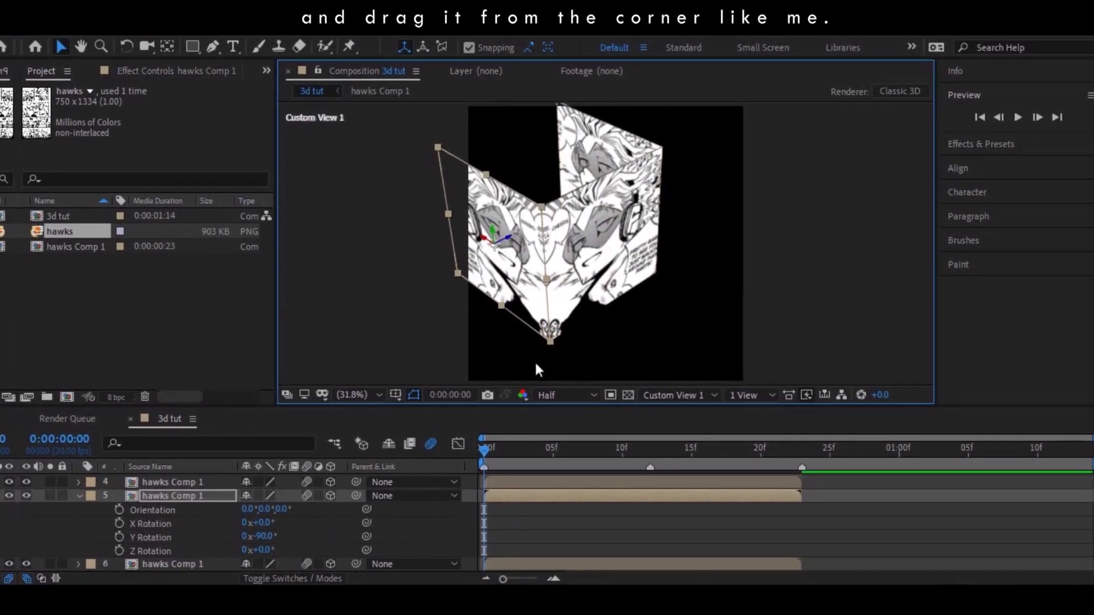
Collapse layer 5's rotation properties and set layer 4's X Rotation to 90°.
key(r)
key(ctrl+Up)
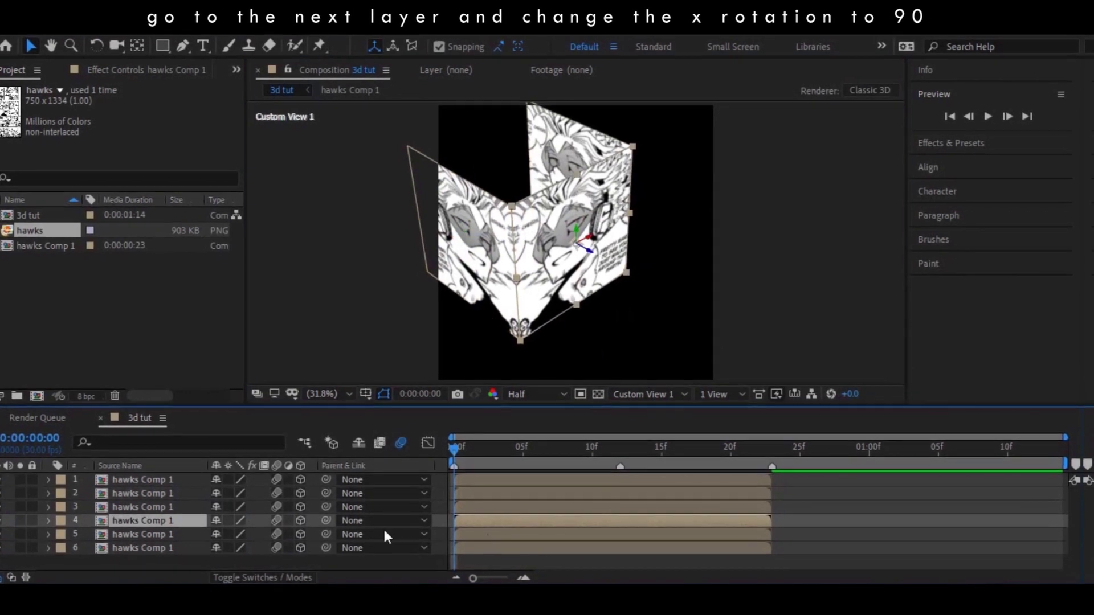
key(r)
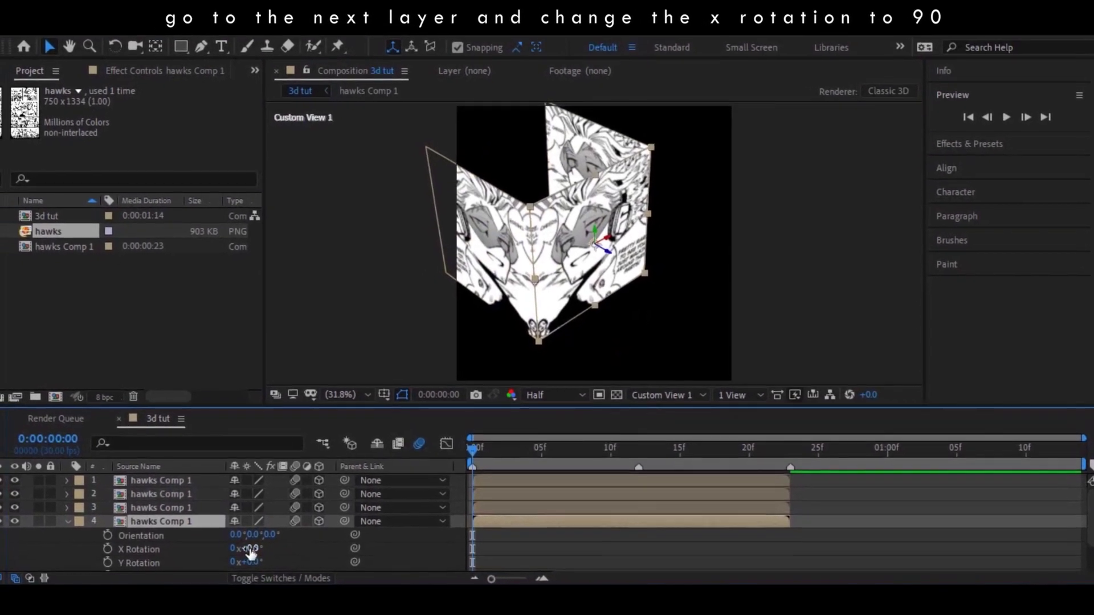
drag(234, 568, 246, 549)
key(ctrl+z)
click(237, 551)
text(90)
key(Return)
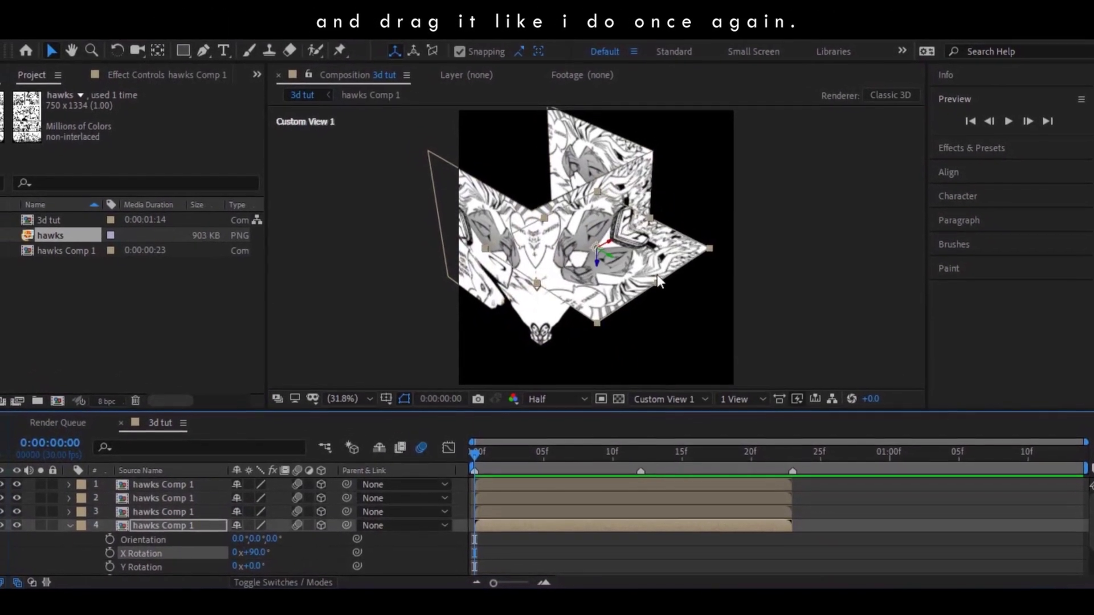
Snap layer 4 onto the top of the cube and layer 3 onto its back.
drag(658, 280, 604, 181)
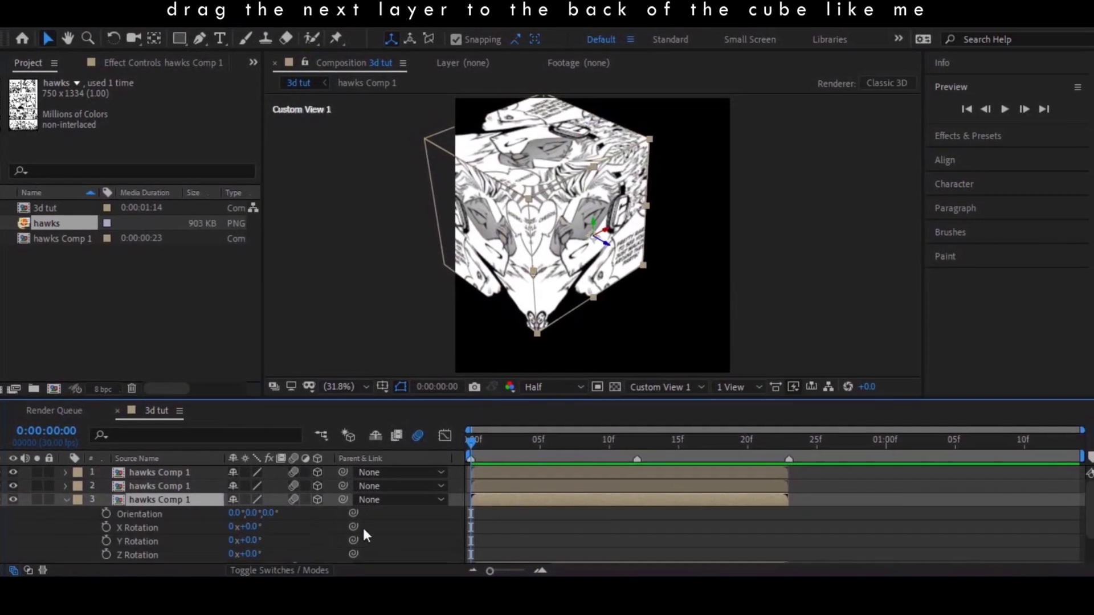
drag(589, 299, 449, 261)
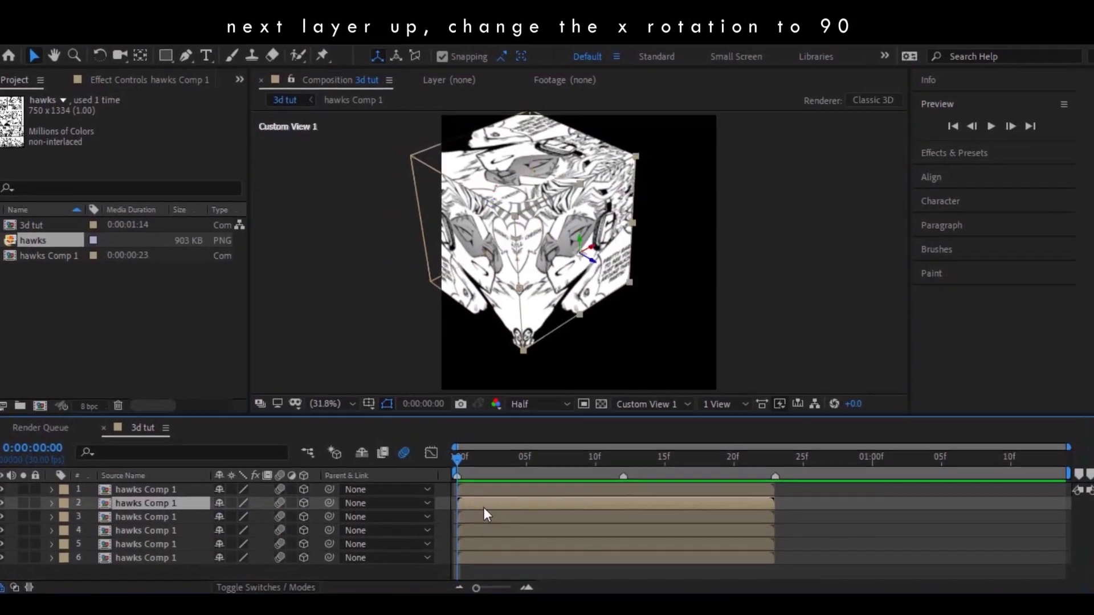
Set layer 2's X Rotation to 90° and snap it onto the bottom of the cube.
click(484, 492)
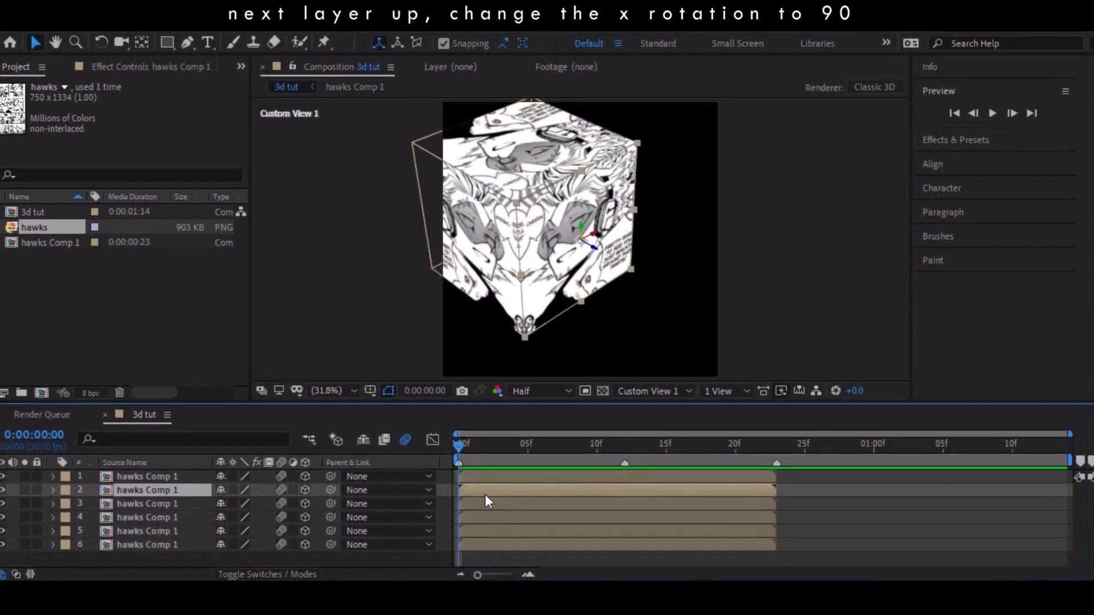
key(r)
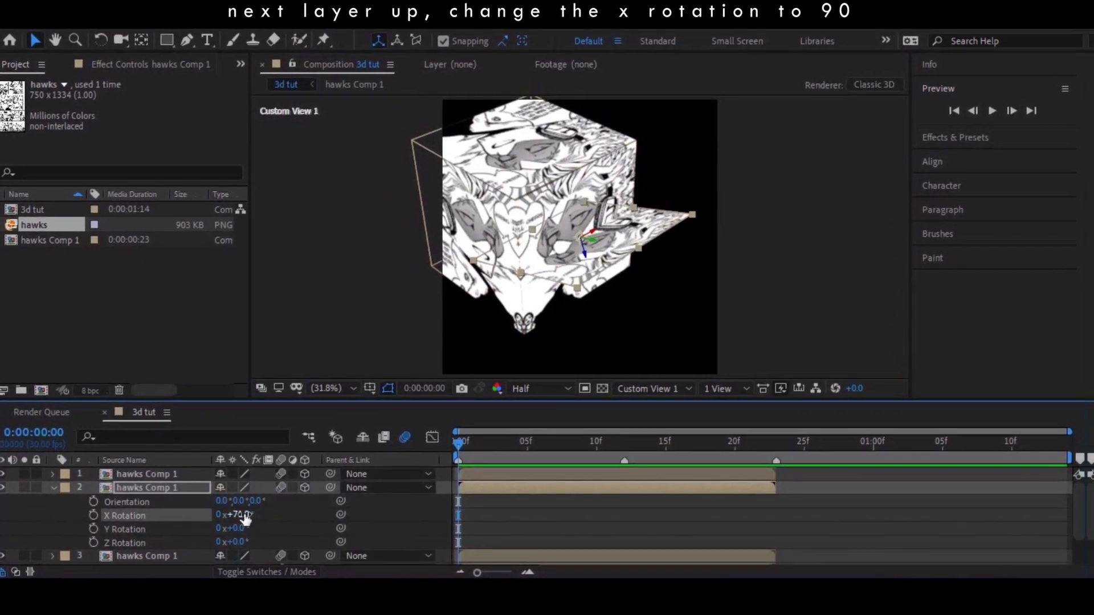
click(234, 513)
text(90)
key(Return)
click(184, 516)
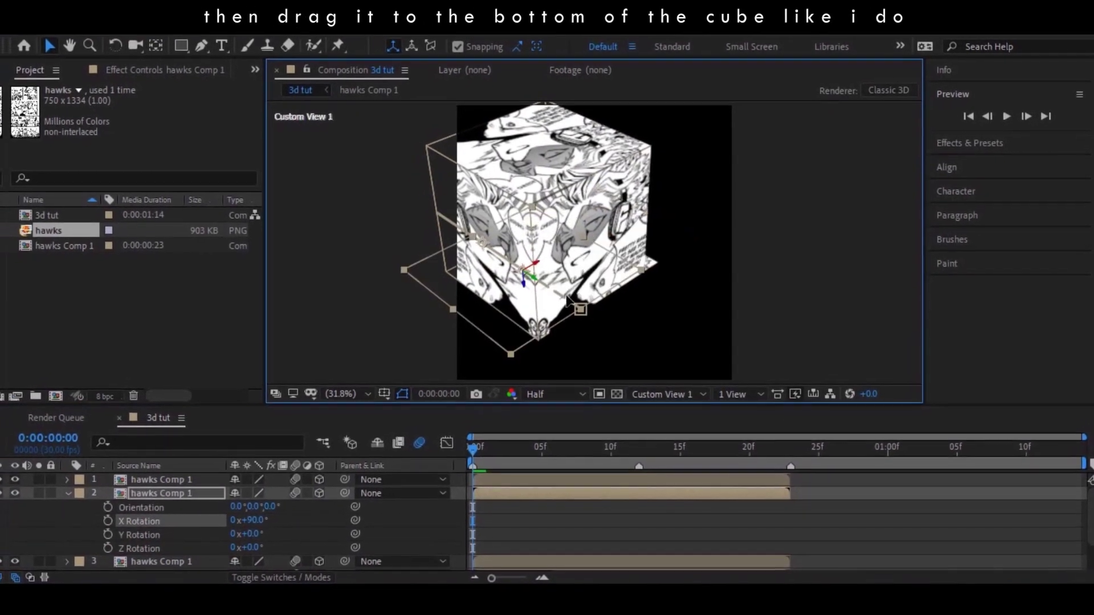
mouse_move(567, 300)
mouse_down()
mouse_move(565, 288)
mouse_move(572, 300)
mouse_up()
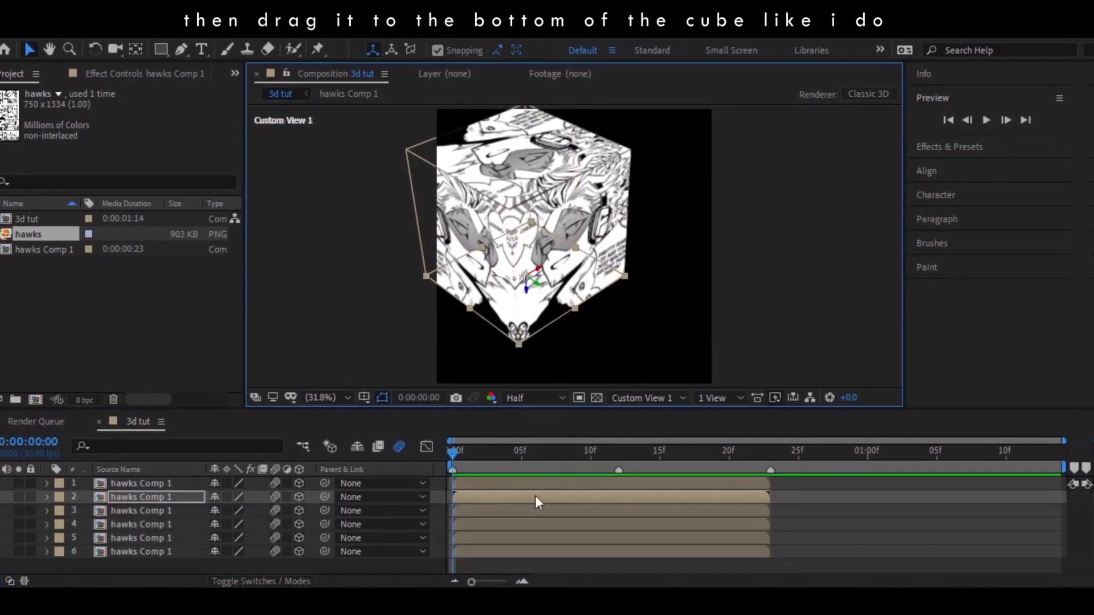
Change the composition view back to Active Camera and add a null object above all the other layers.
click(680, 398)
click(665, 205)
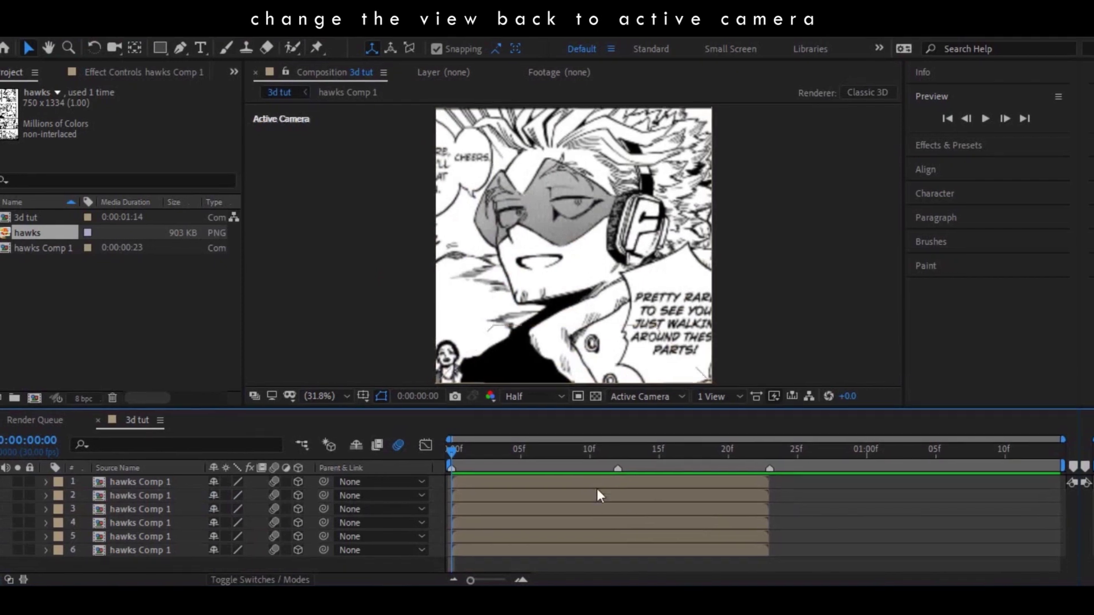
click(316, 484)
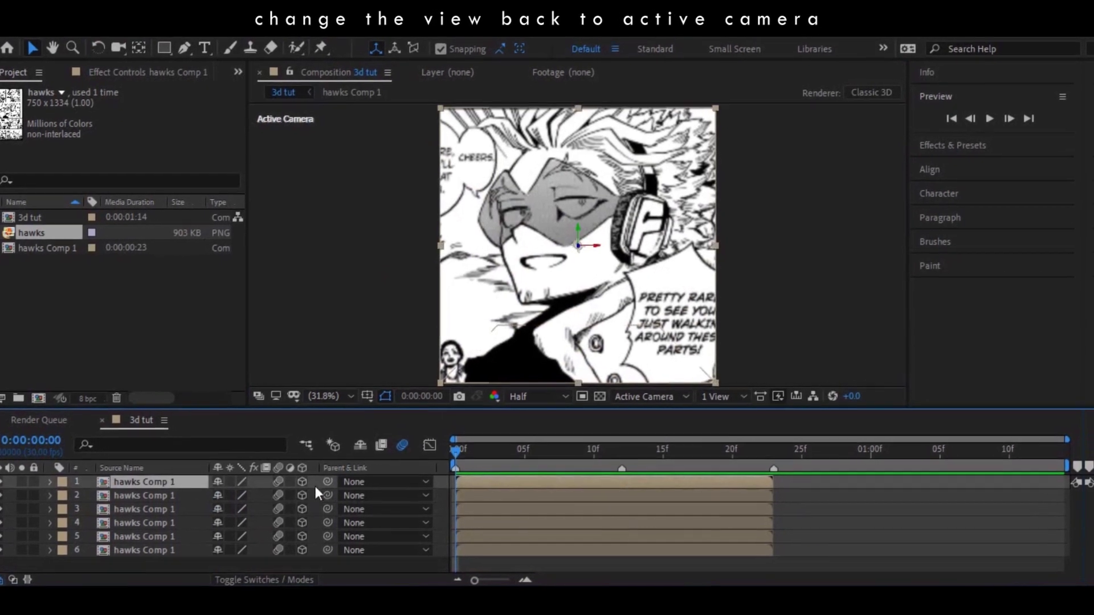
right_click(310, 475)
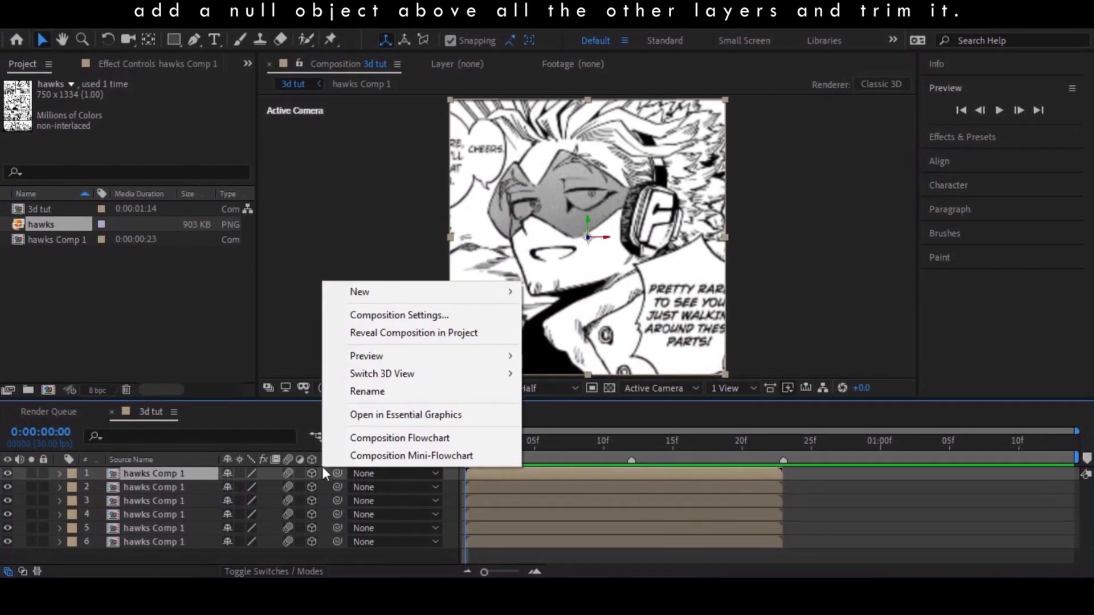
mouse_move(405, 309)
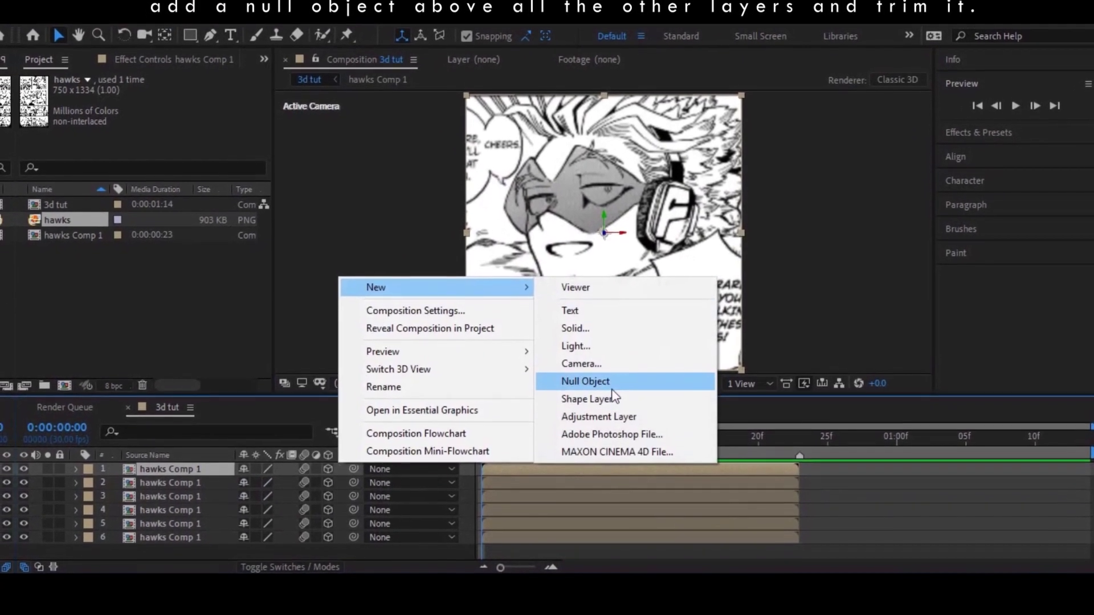
click(584, 381)
Trim the null layer to the end of the clips and enable 3D layer and motion blur for it.
drag(760, 450, 770, 463)
key(alt+bracketright)
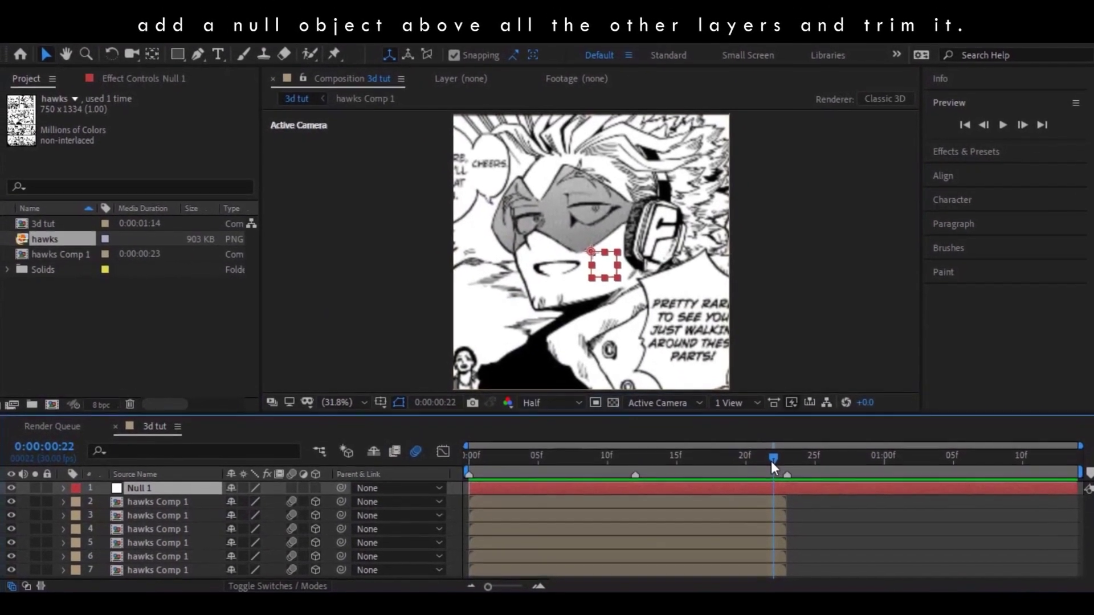
click(955, 108)
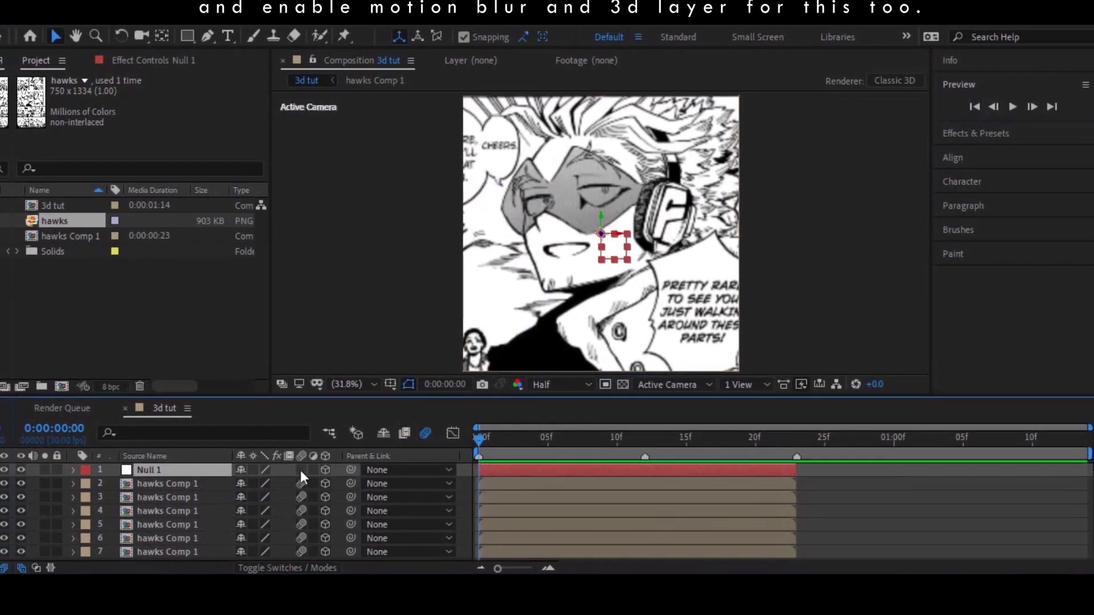
click(299, 470)
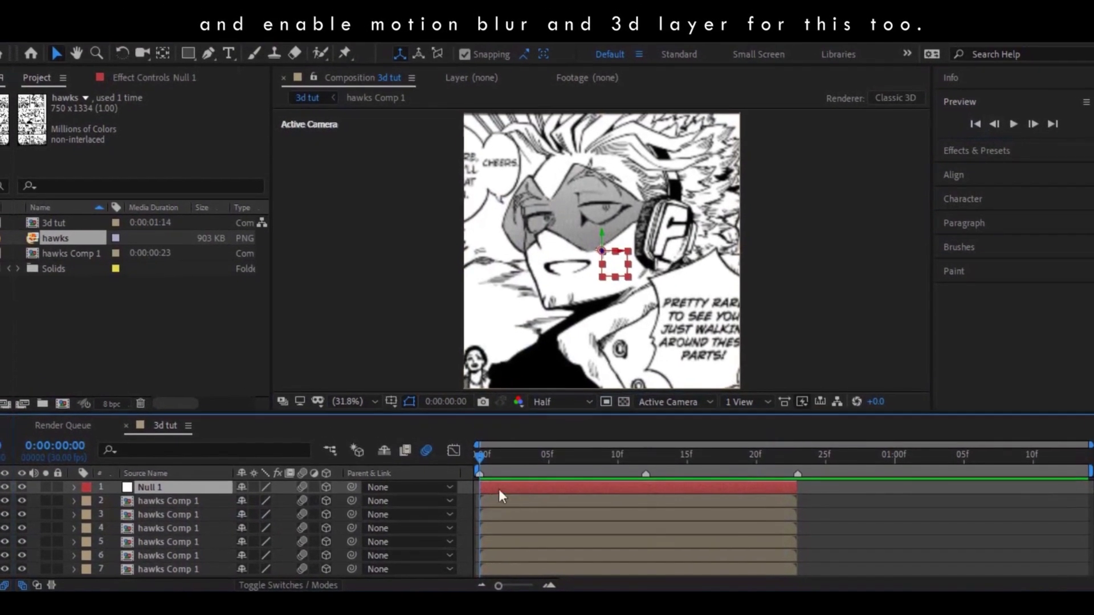
Switch to the Right view, move the null along Z to about the middle of the cube, and return to Active Camera.
click(666, 385)
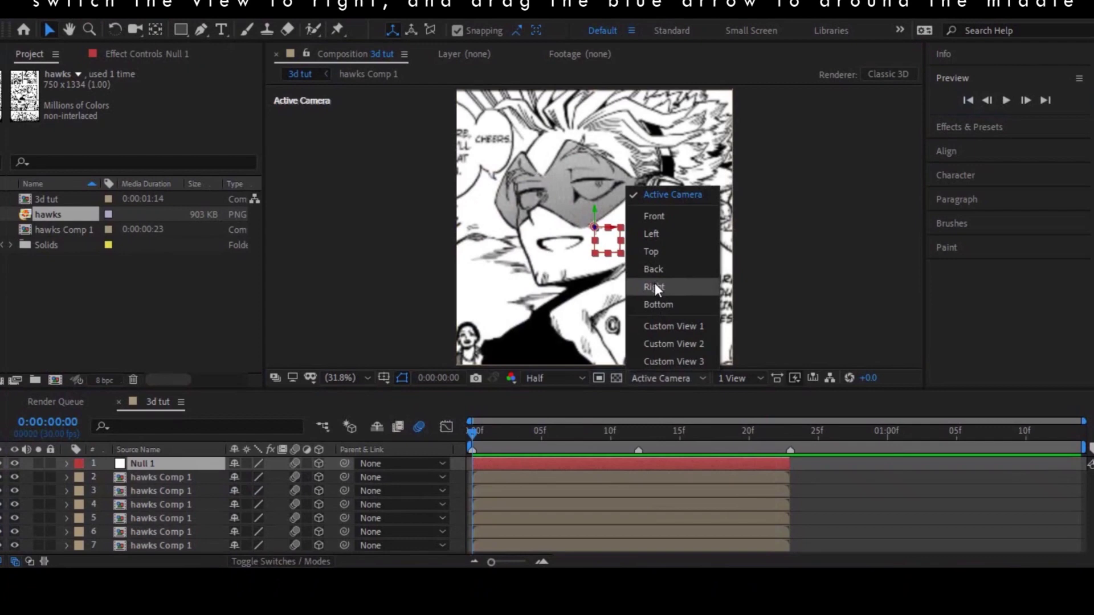
click(648, 306)
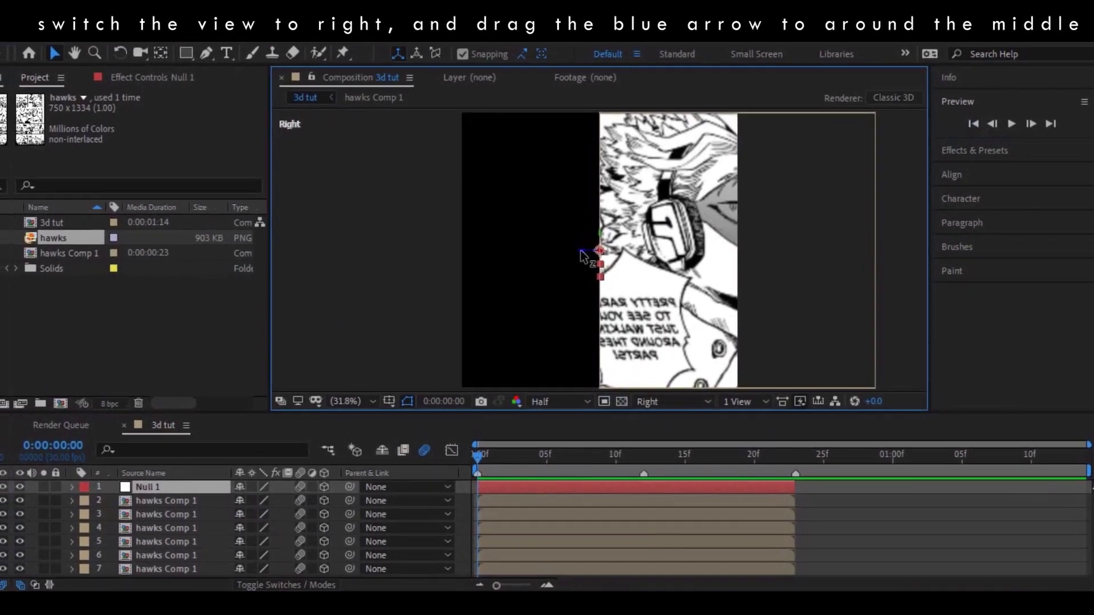
drag(574, 235, 709, 262)
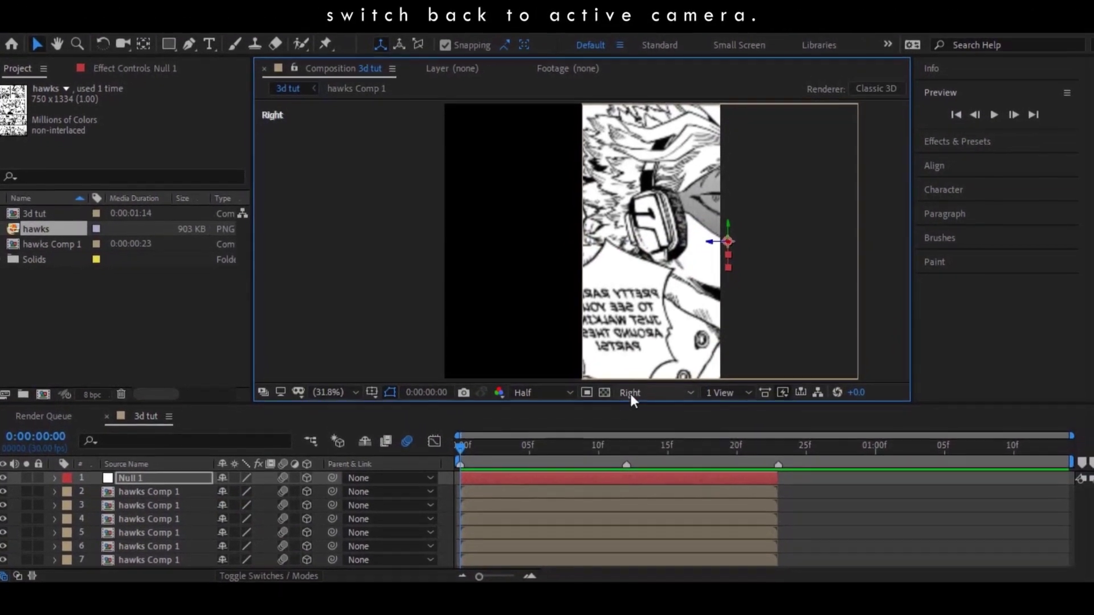
click(648, 388)
click(649, 210)
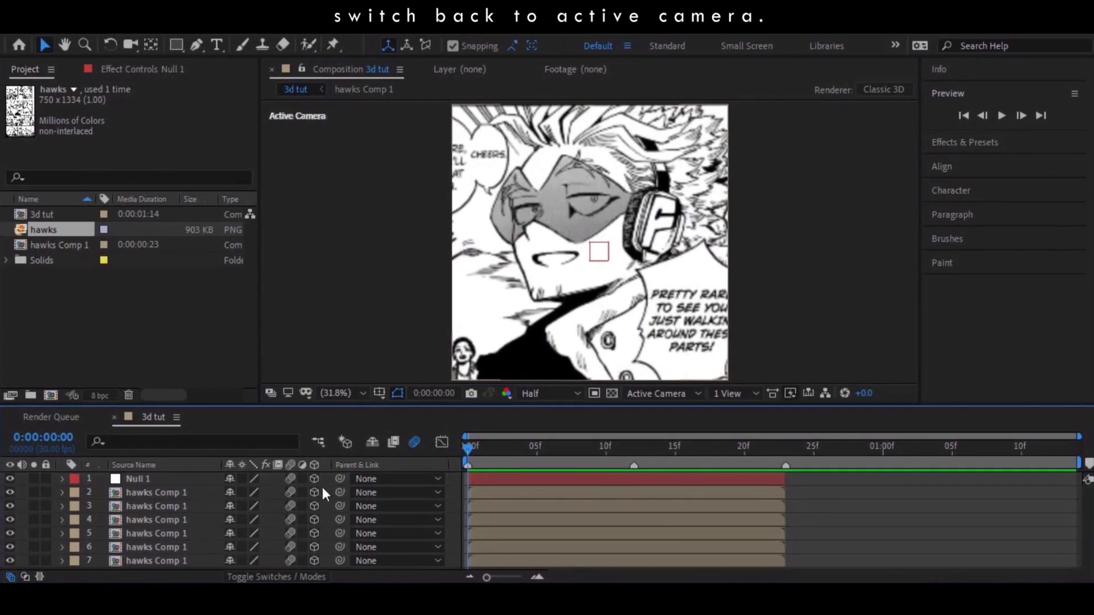
Parent all six hawks Comp 1 layers to the Null 1 layer.
click(322, 490)
shift+click(308, 560)
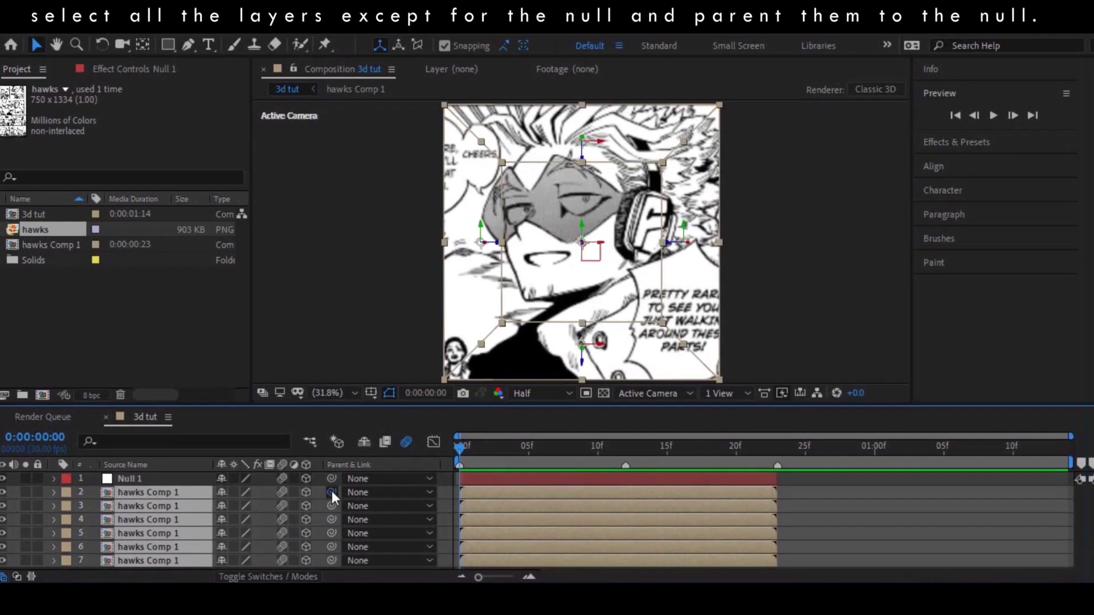
drag(338, 495, 171, 482)
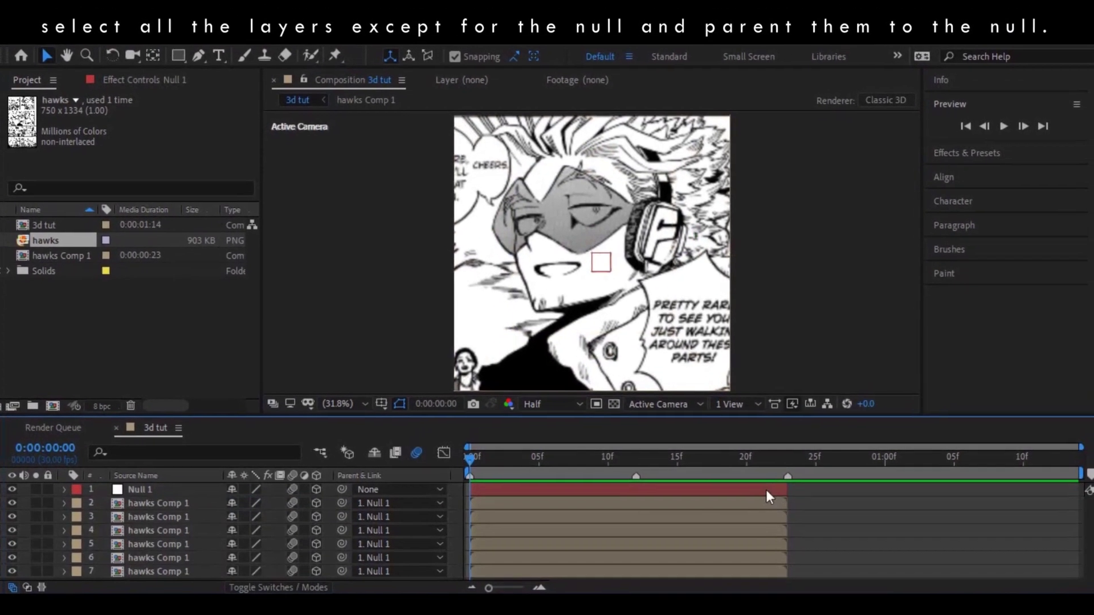
Scale the null down and keyframe its scale from 15% at frame 0 to 69% at frame 22.
click(589, 488)
key(s)
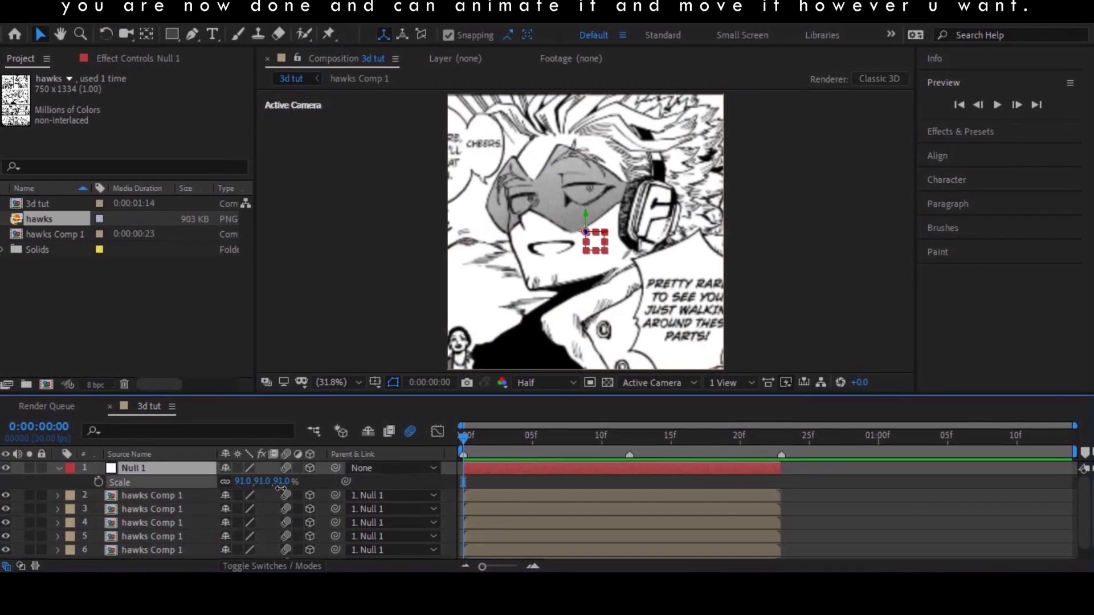
drag(290, 501, 446, 497)
key(r)
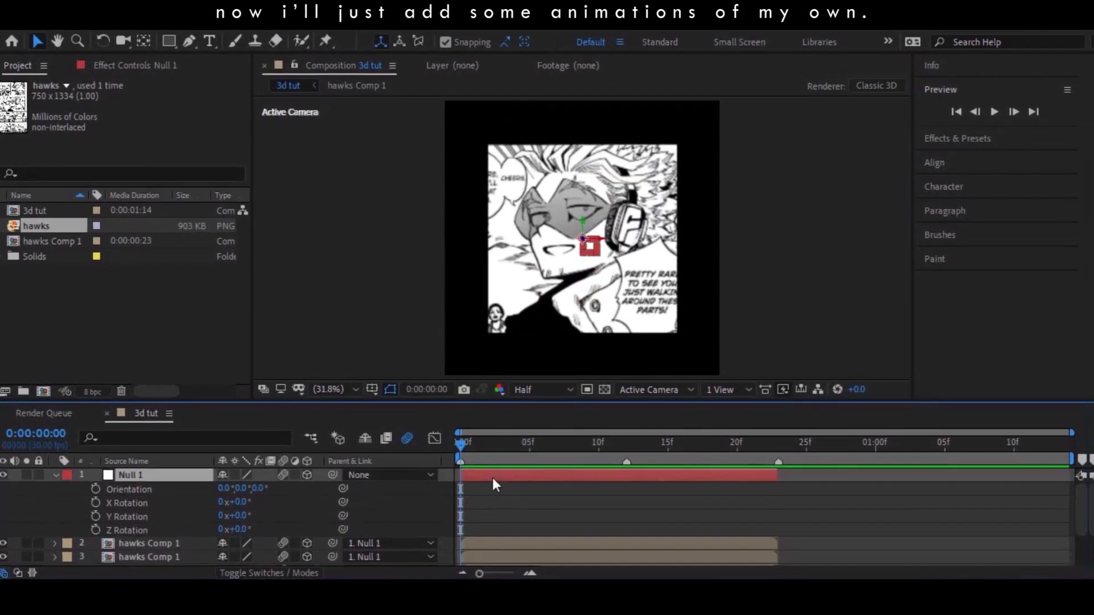
key(s)
click(104, 489)
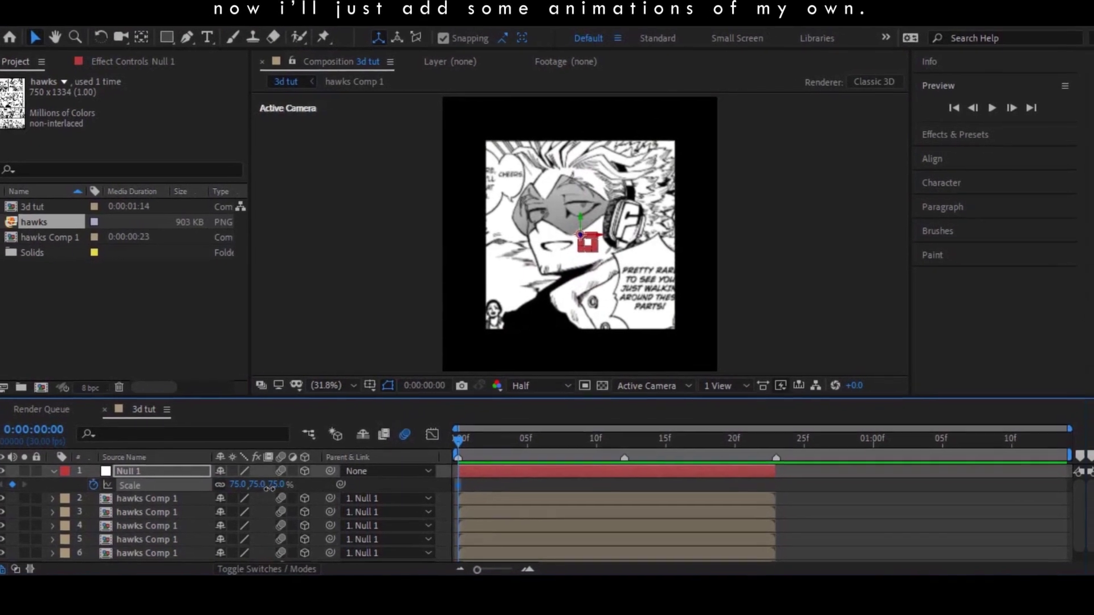
drag(269, 488, 251, 489)
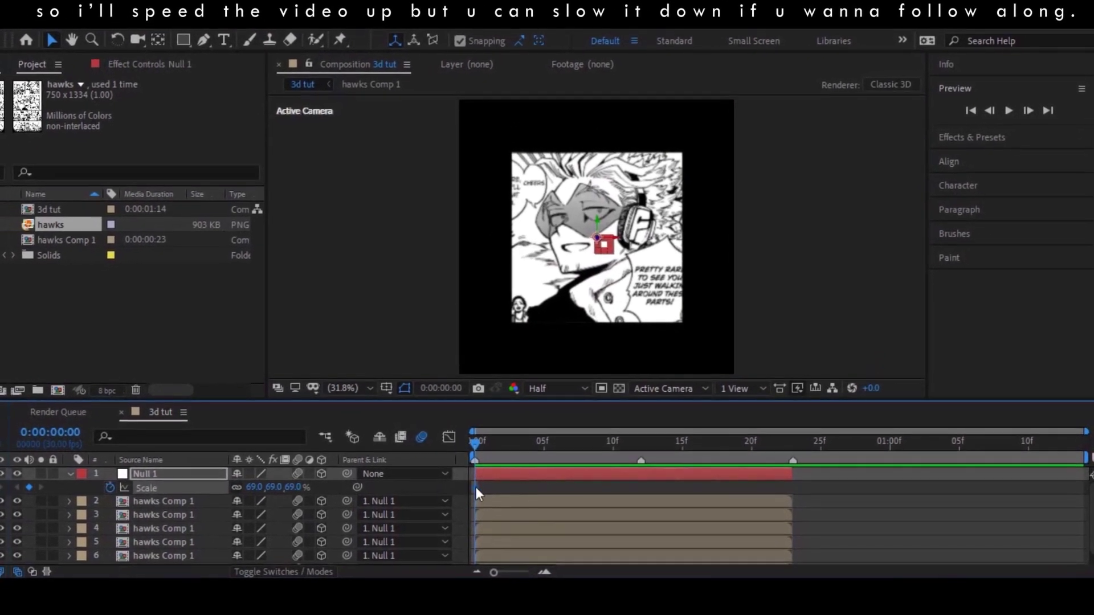
drag(459, 485, 769, 494)
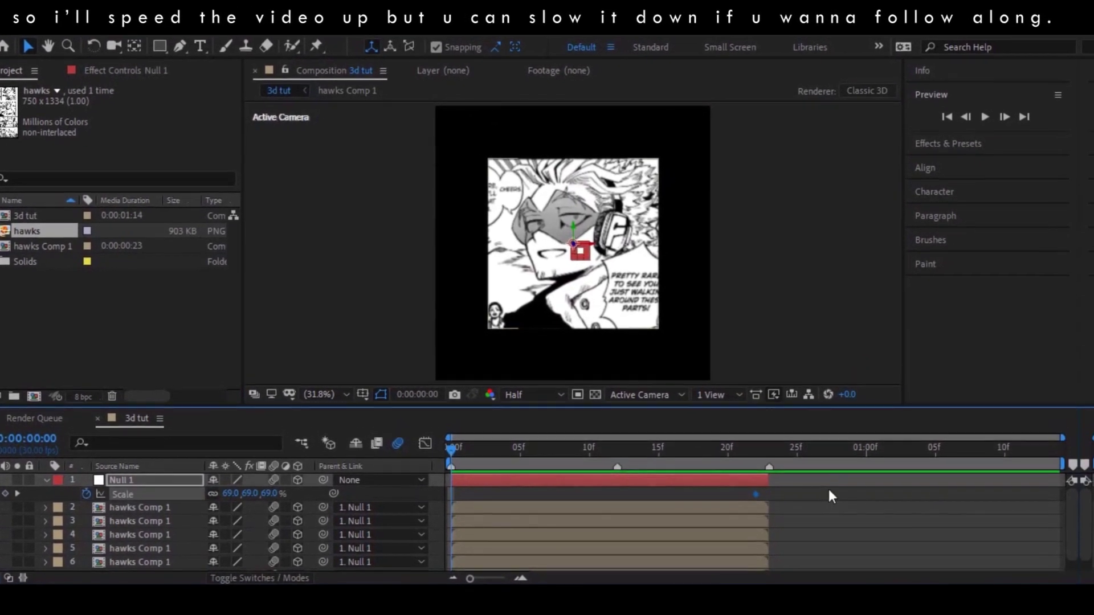
mouse_move(245, 494)
mouse_down()
mouse_move(262, 503)
mouse_move(234, 501)
mouse_up()
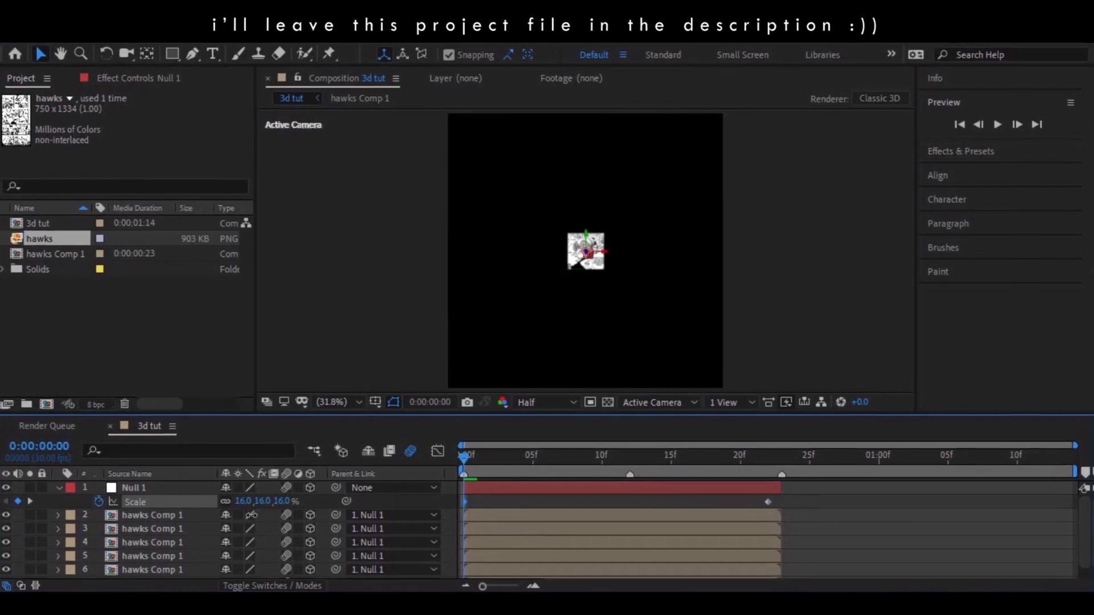
Apply Easy Ease to both scale keyframes and reshape the curve so the growth starts fast and slows toward the end.
drag(837, 487, 426, 518)
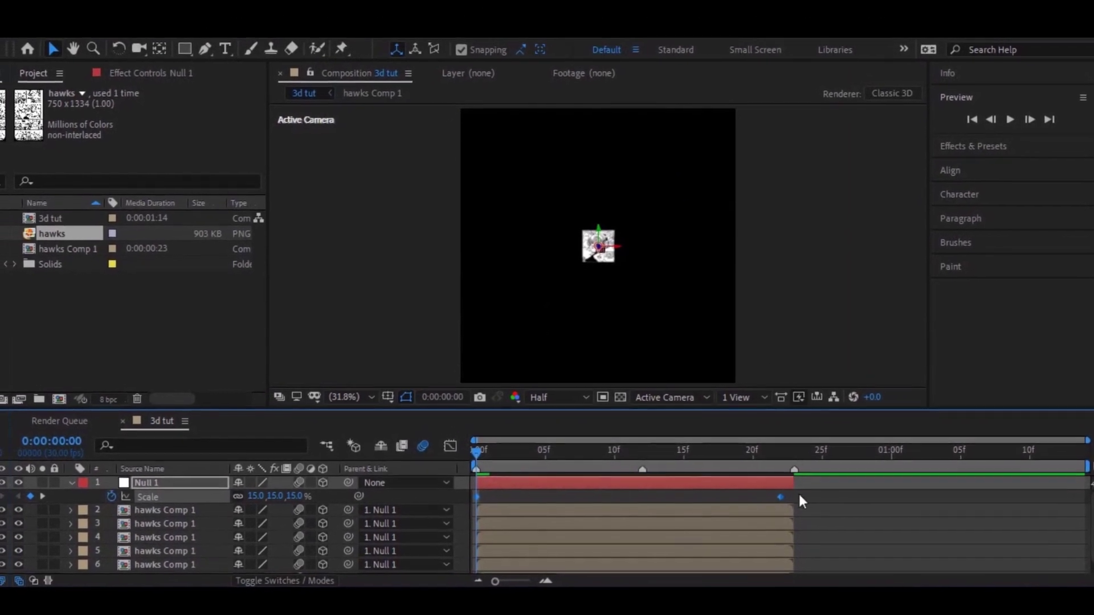
right_click(768, 497)
mouse_move(833, 484)
click(567, 377)
key(shift+F3)
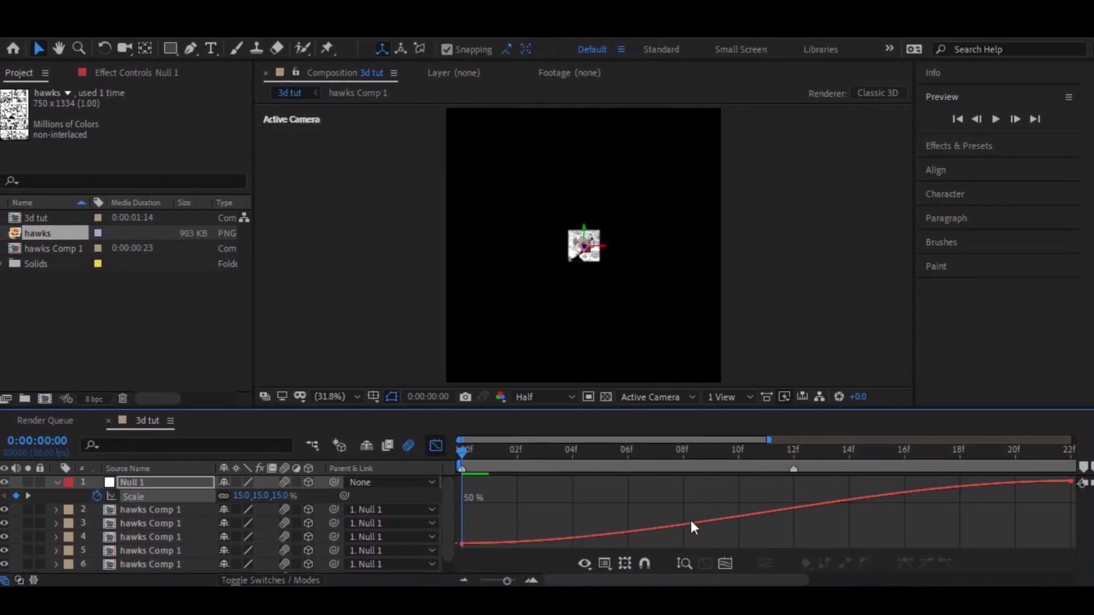
drag(661, 543, 446, 484)
drag(866, 469, 713, 481)
key(shift+F3)
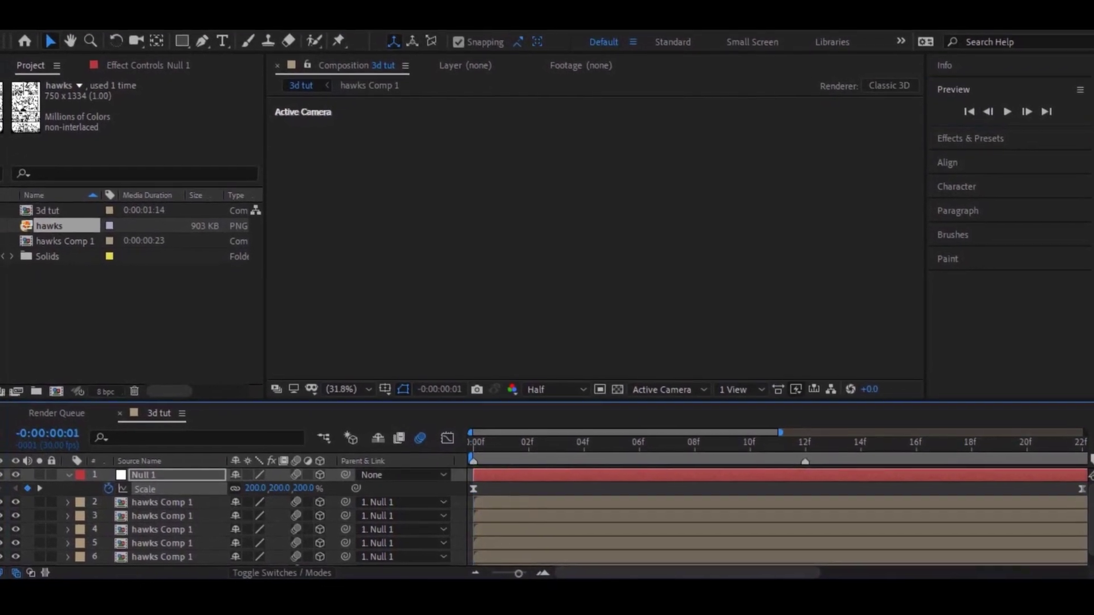
Fit the full composition duration in the timeline and preview the null's scale animation.
key(minus)
key(space)
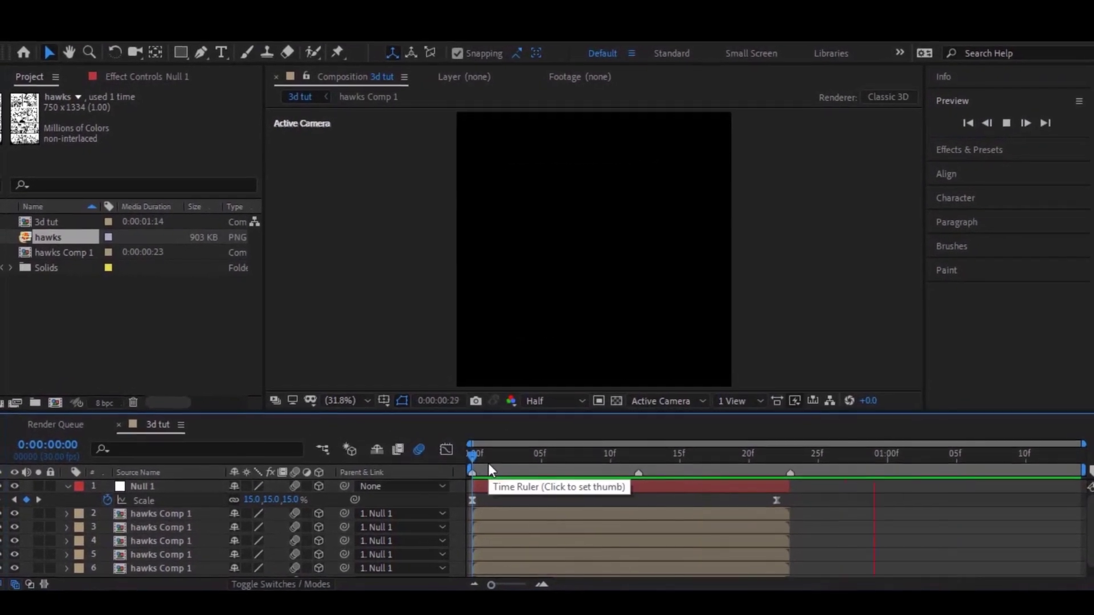
key(space)
Keyframe the null's X Rotation from 230° at frame 0 to 0° at frame 22.
key(r)
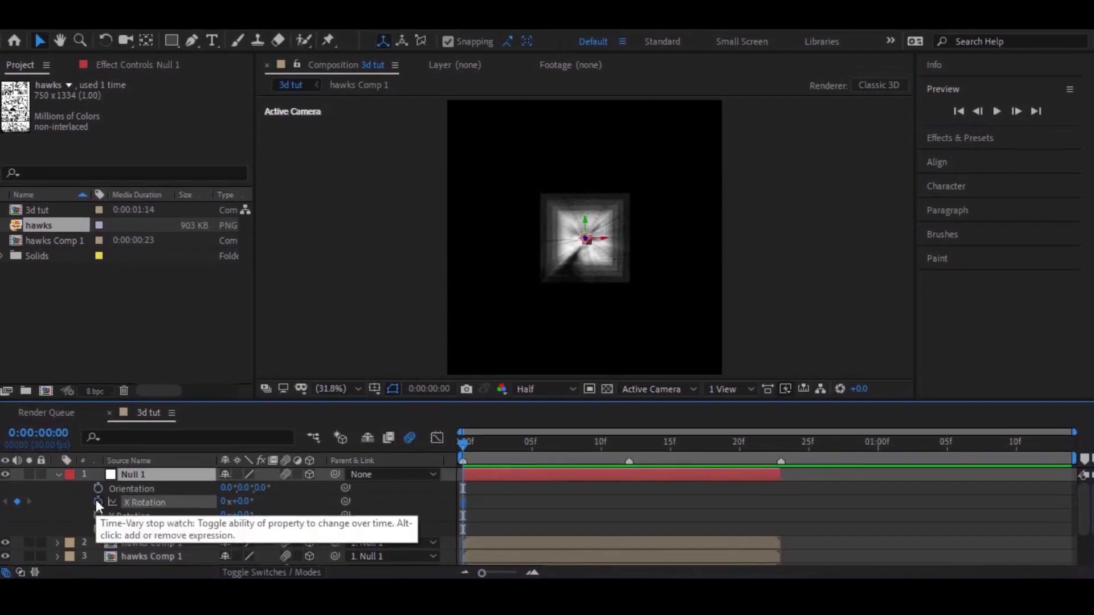
drag(248, 505, 268, 504)
click(254, 505)
text(230)
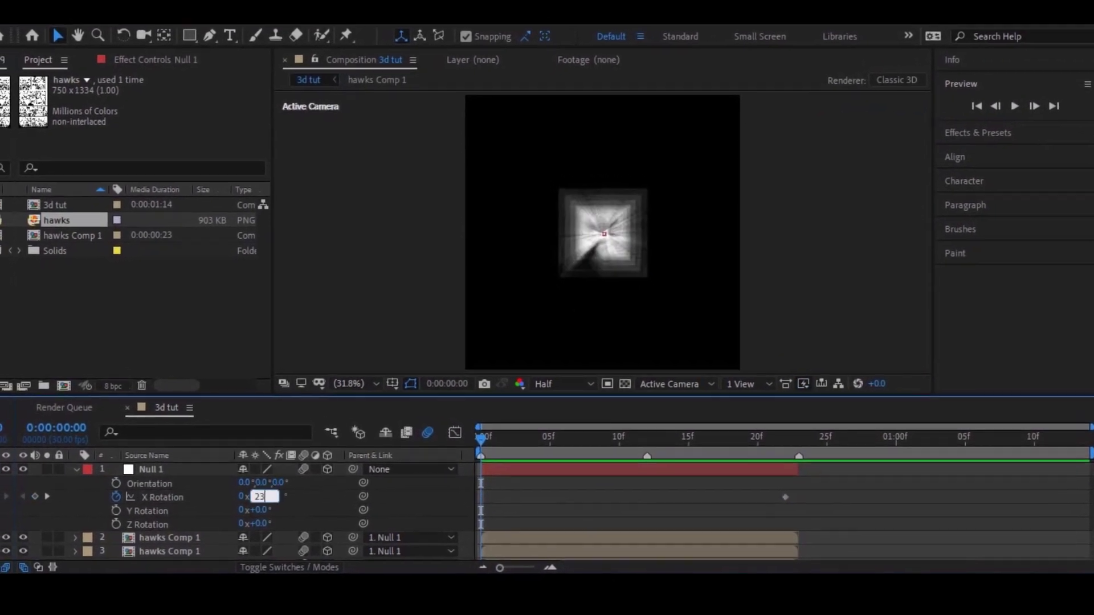
key(Return)
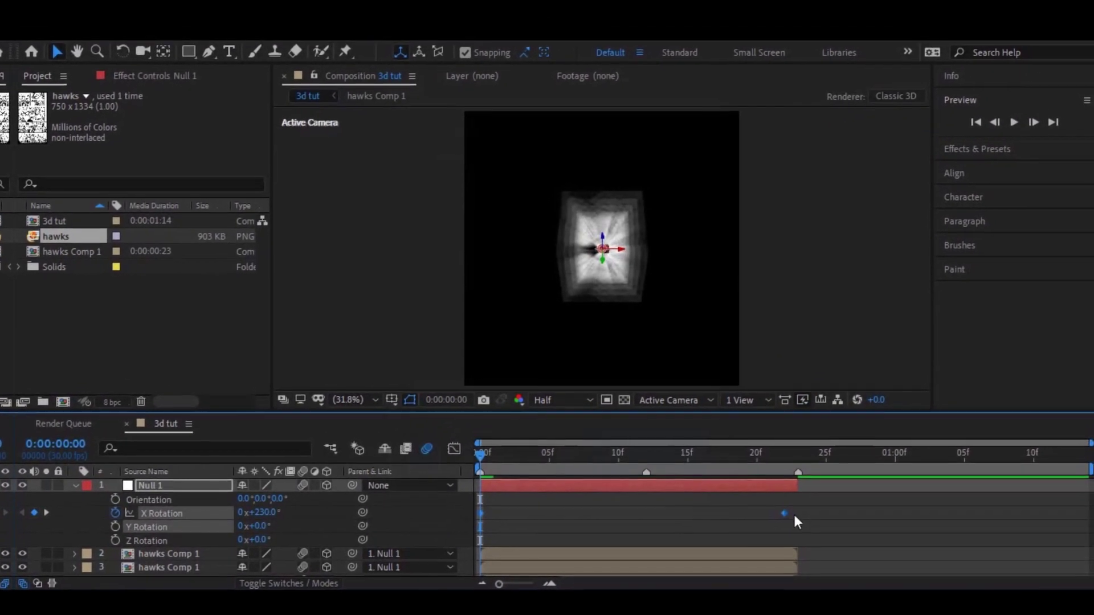
Ease both X Rotation keyframes and shape the curve to drop steeply at the start and flatten out, and preview the rotation.
right_click(784, 514)
click(1003, 527)
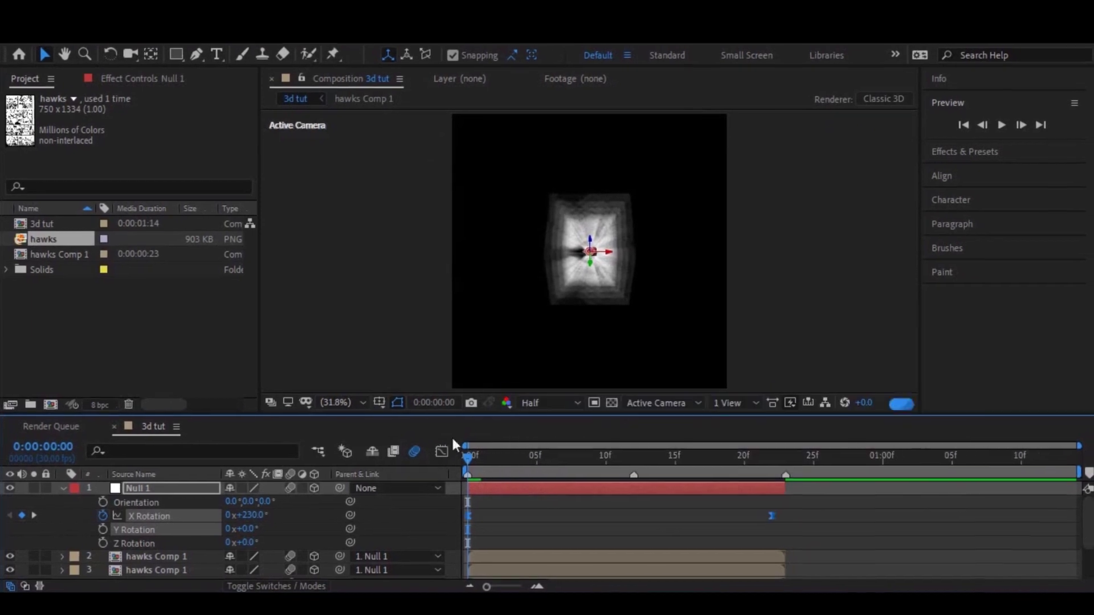
click(454, 448)
drag(647, 477, 480, 532)
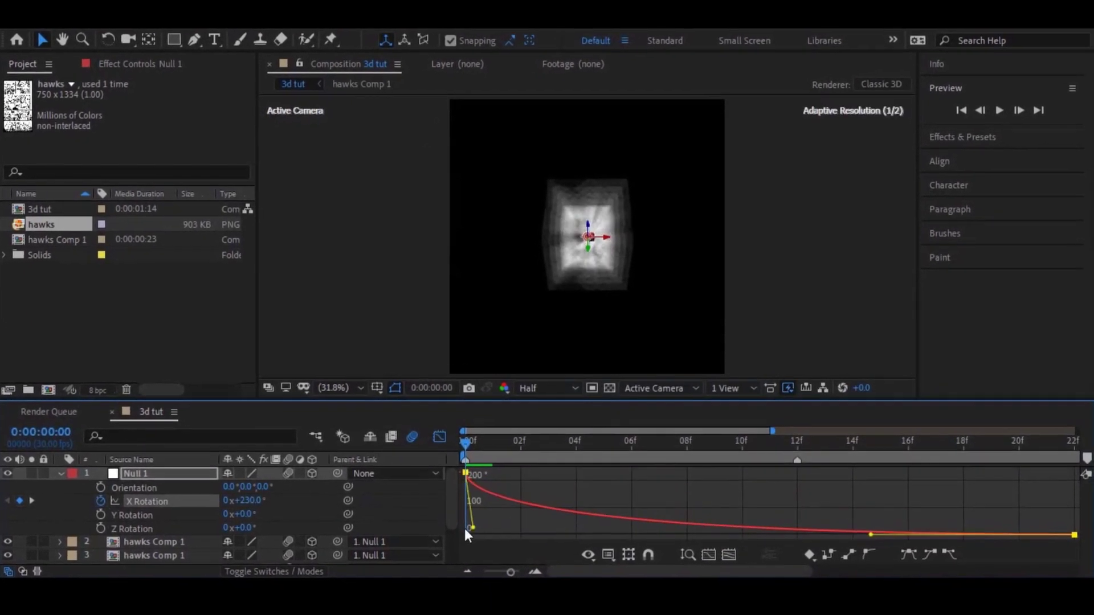
drag(883, 548, 758, 551)
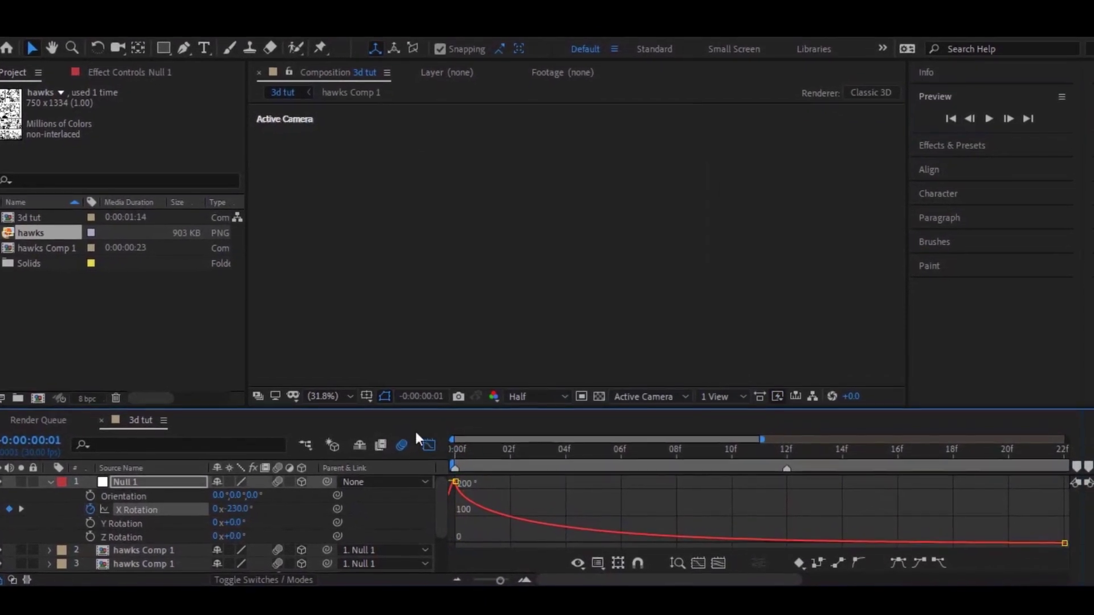
click(437, 446)
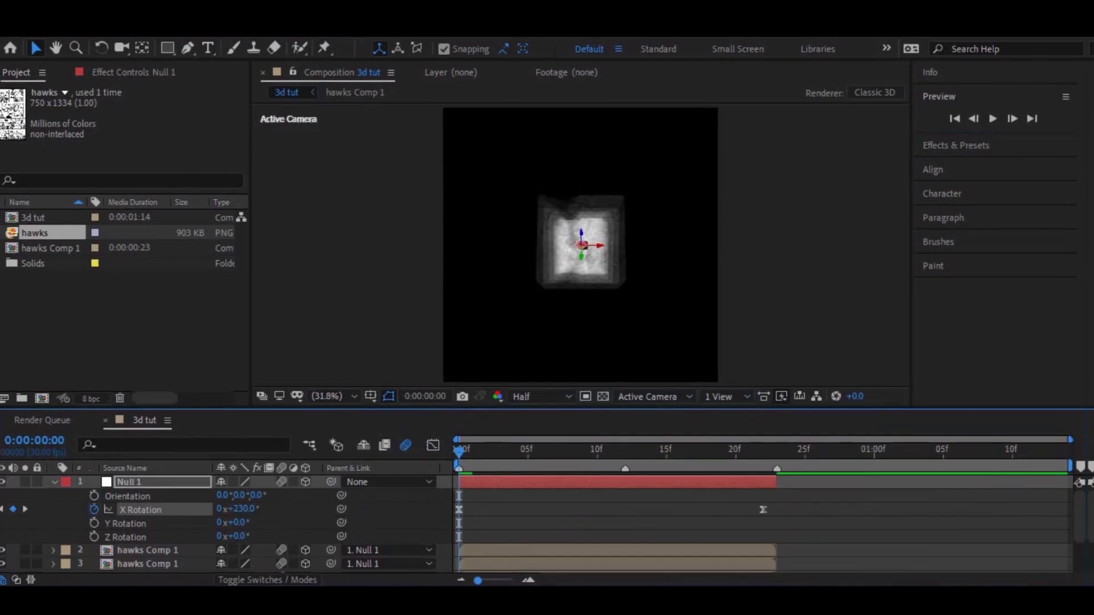
key(space)
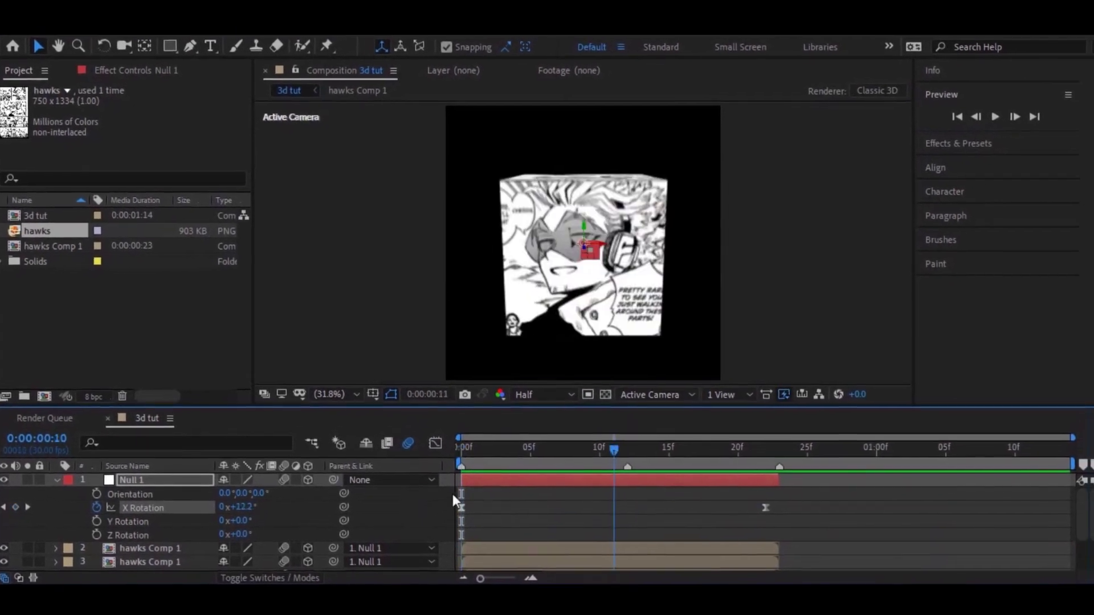
Keyframe the null's Y Rotation from 0° at frame 0 to 90° at frame 22 and apply Easy Ease to both keyframes.
click(113, 519)
click(781, 457)
drag(242, 529, 294, 529)
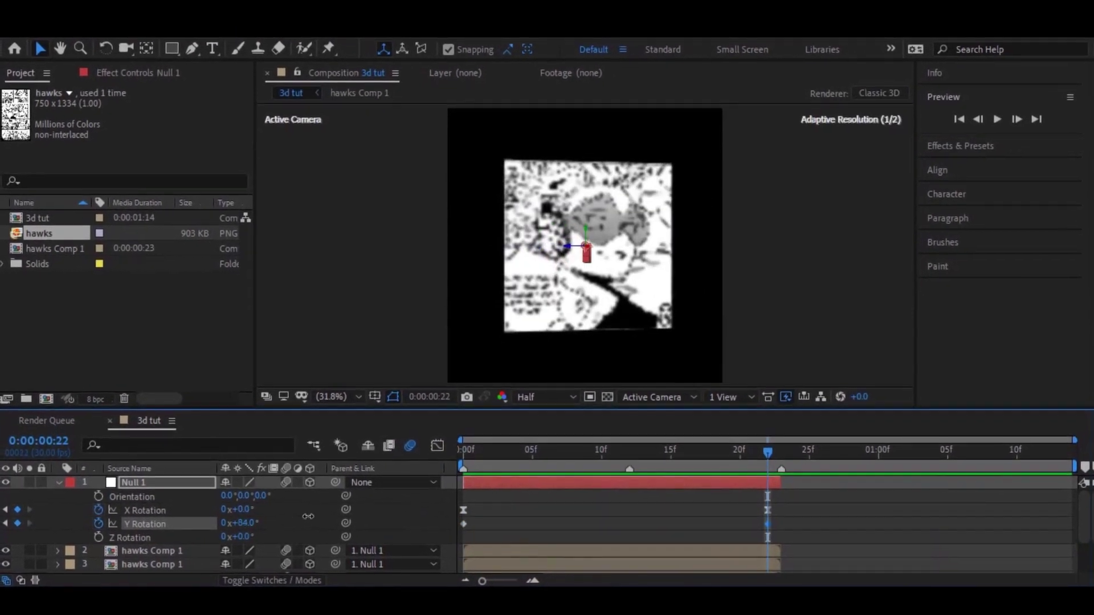
right_click(471, 511)
click(654, 403)
Reshape the Y Rotation speed graph into a sharp peak at frame 12 and preview the animation from the start.
click(442, 432)
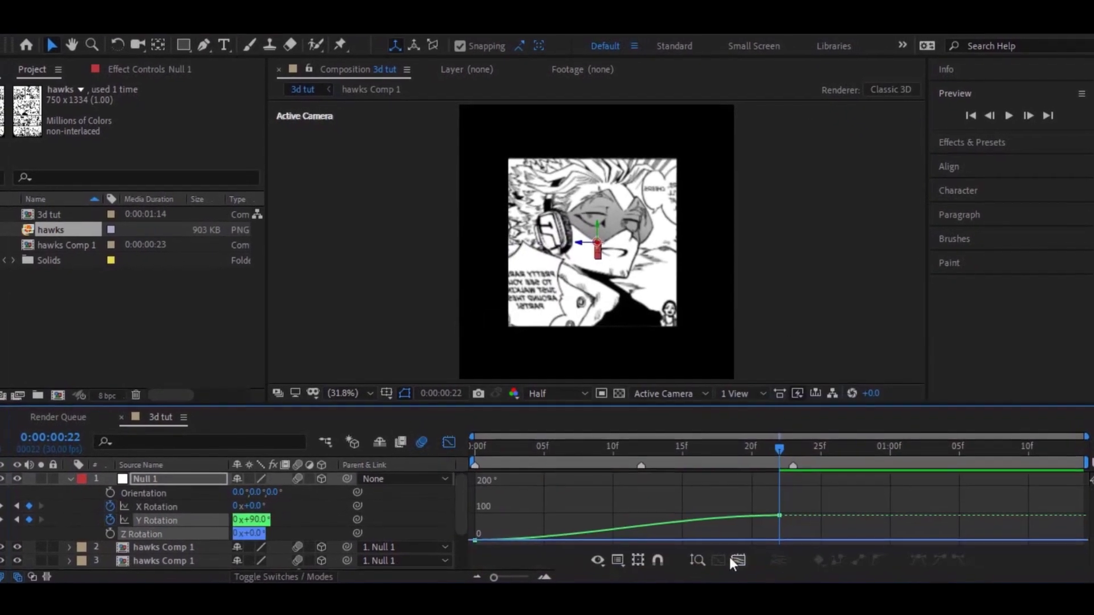
click(611, 551)
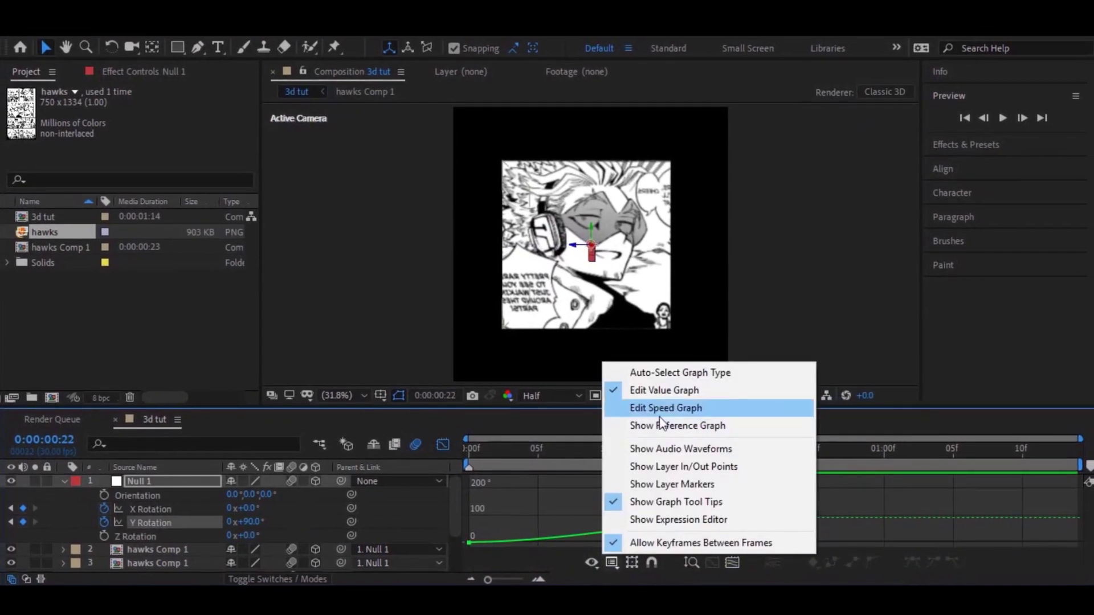
click(661, 408)
click(792, 450)
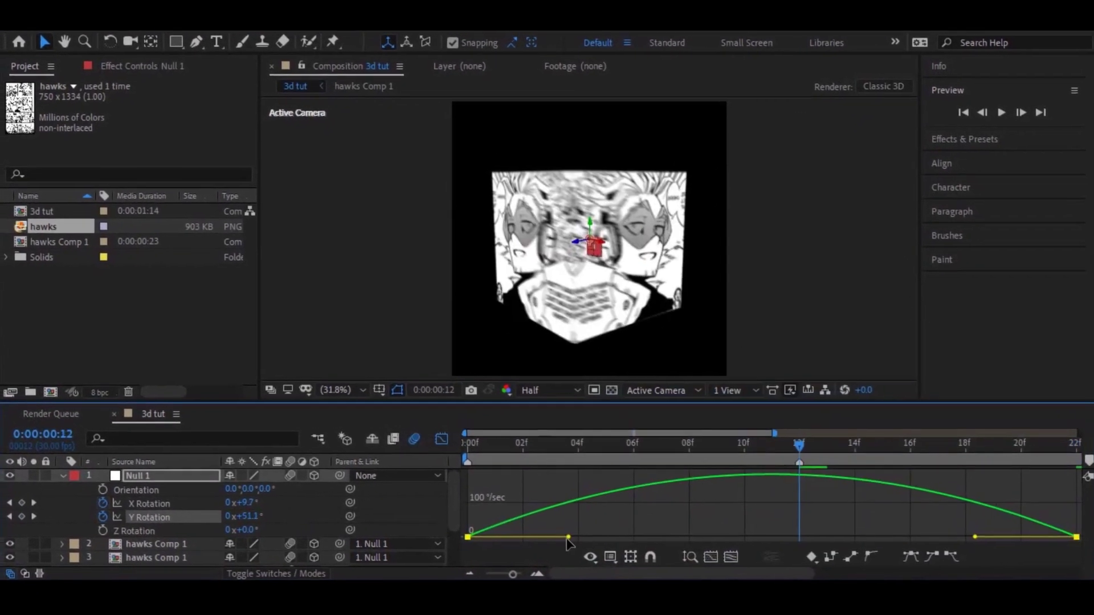
drag(1014, 540, 876, 530)
drag(702, 531, 726, 531)
key(Home)
key(space)
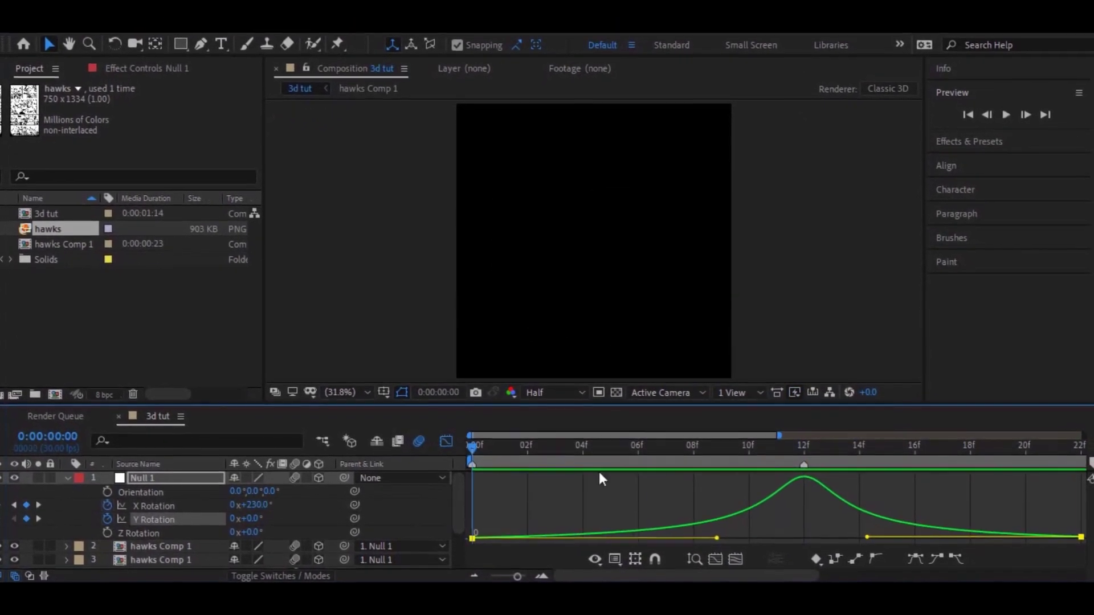
Duplicate the null, reset the copy to 69% scale and 0° X Rotation without keyframes, and parent the original null to it.
click(142, 496)
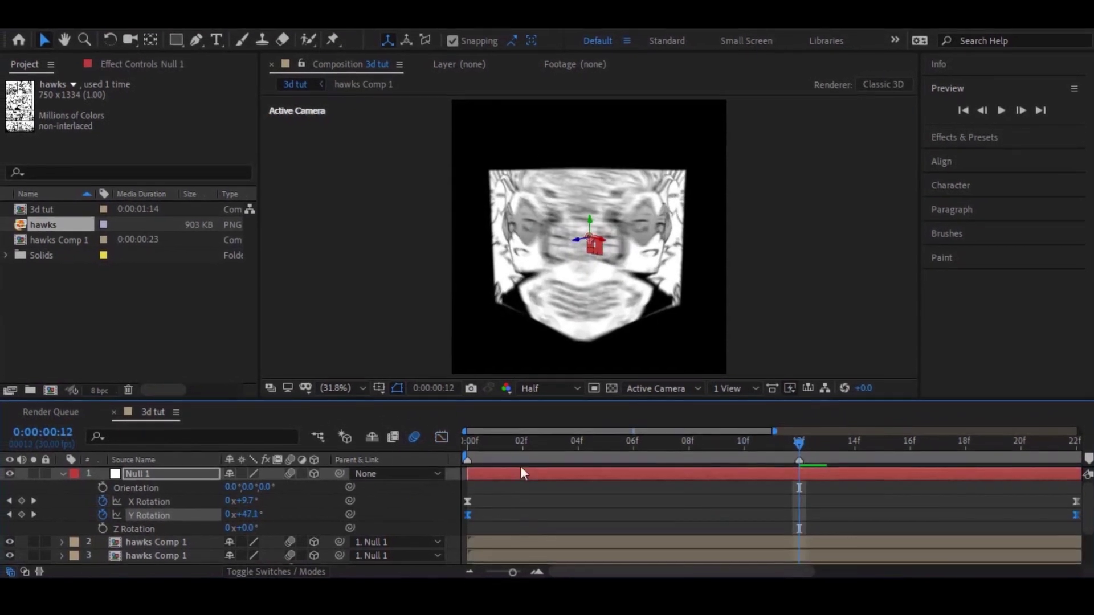
click(703, 549)
click(642, 420)
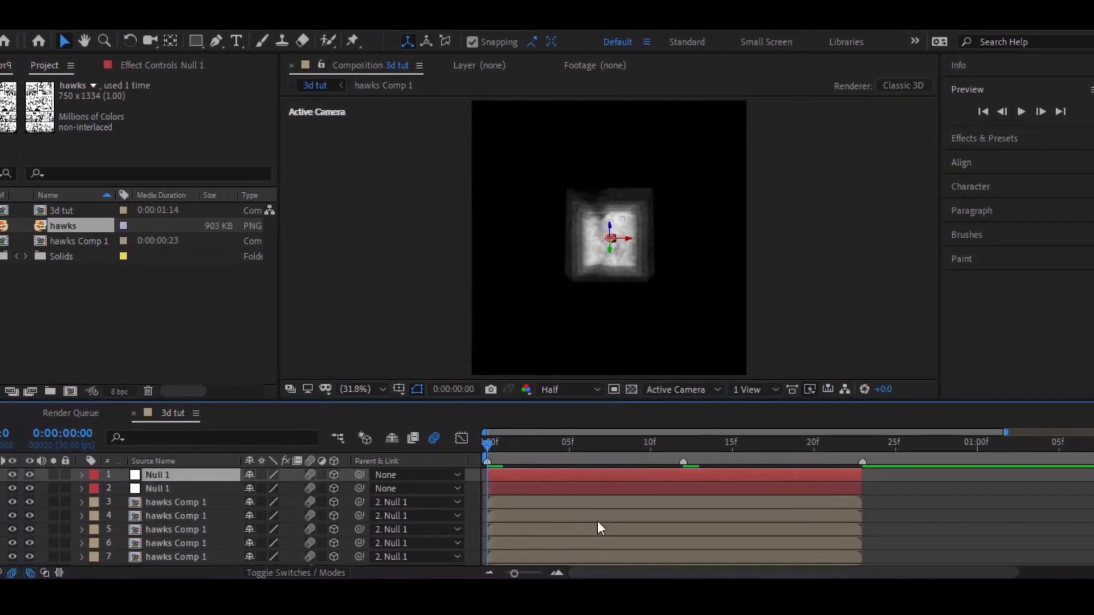
key(space)
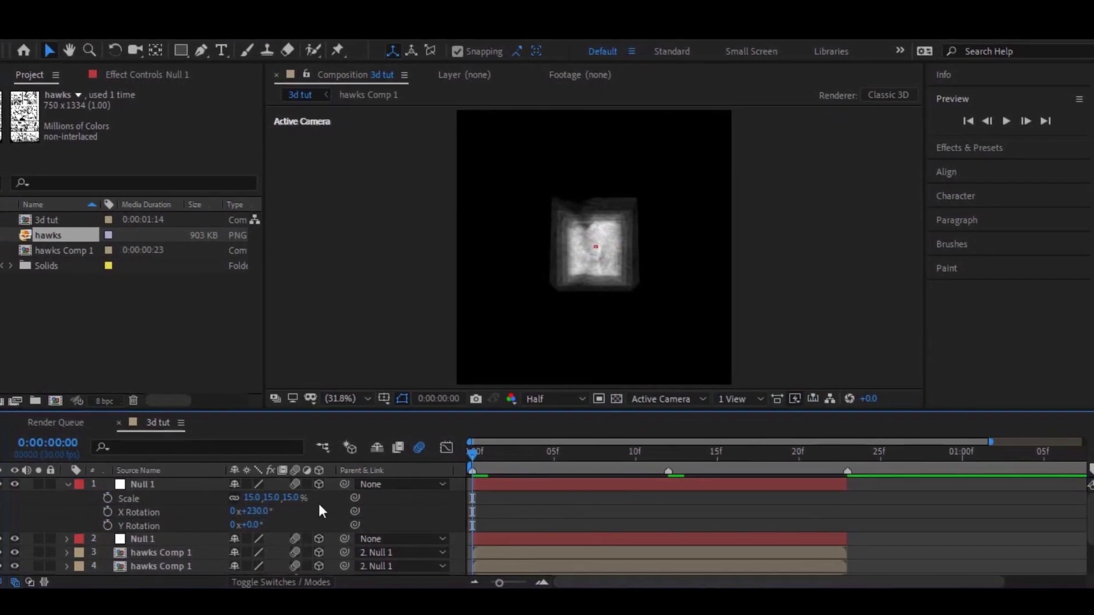
key(space)
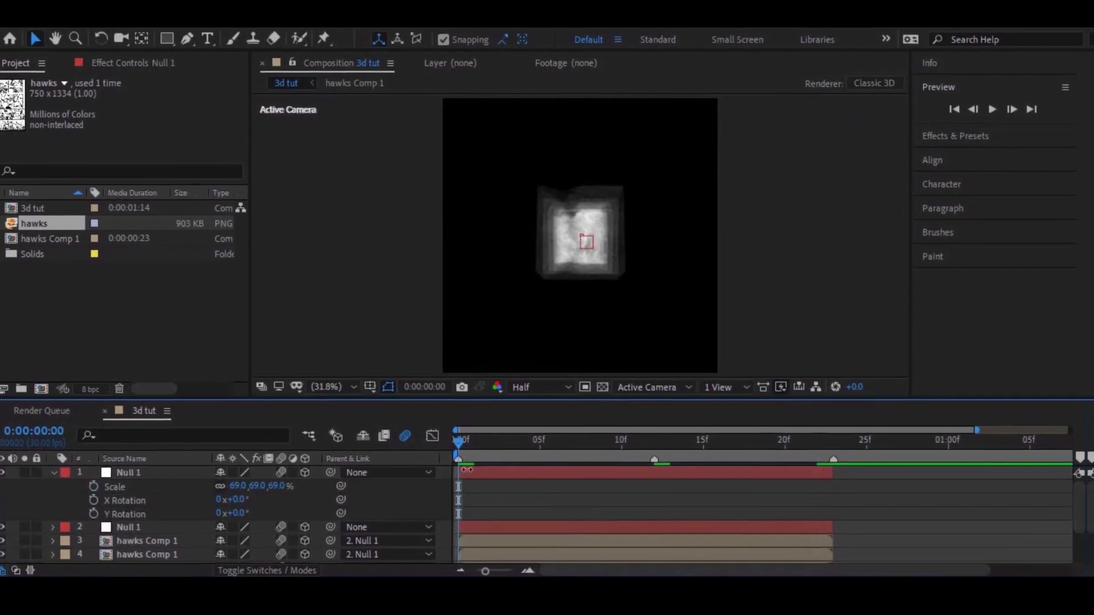
drag(332, 538, 138, 494)
Keyframe the duplicate null's scale from 69% at frame 0 to 17% at frame 22 and apply Easy Ease to both keyframes.
click(820, 436)
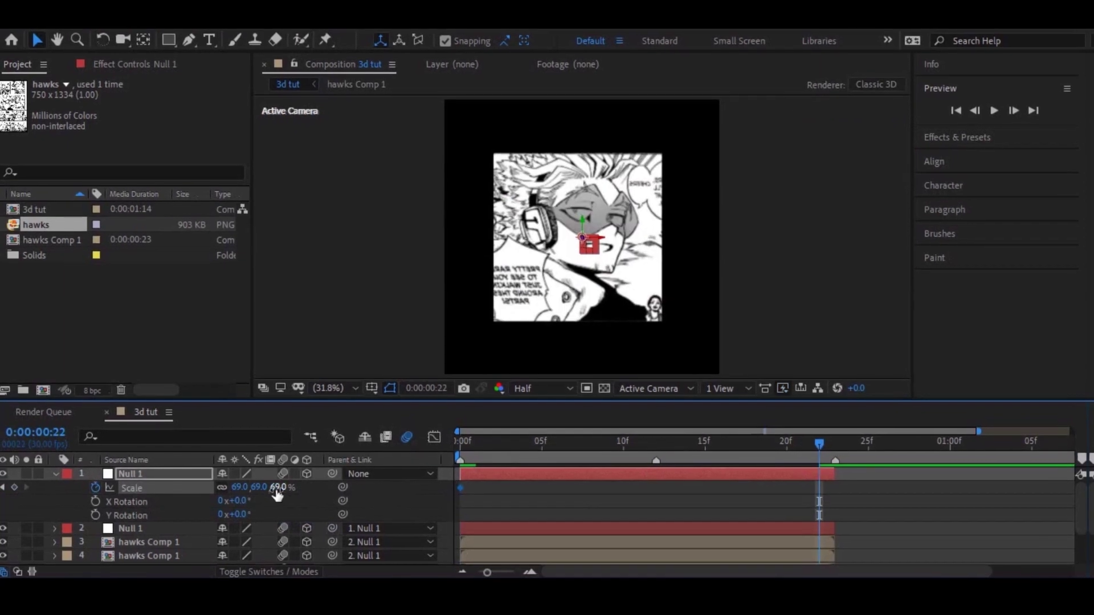
drag(230, 481, 200, 482)
right_click(459, 483)
mouse_move(527, 472)
click(707, 416)
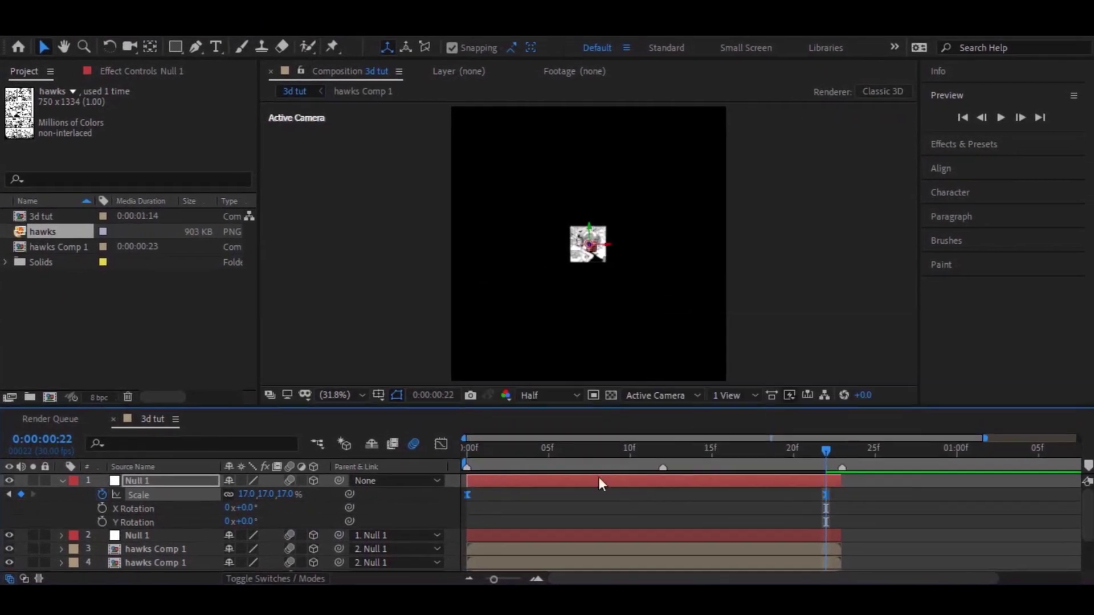
Reshape the top null's Scale graph to drop steeply into frame 22, keyframe 200% at frame 23, and preview from the start.
key(shift+F3)
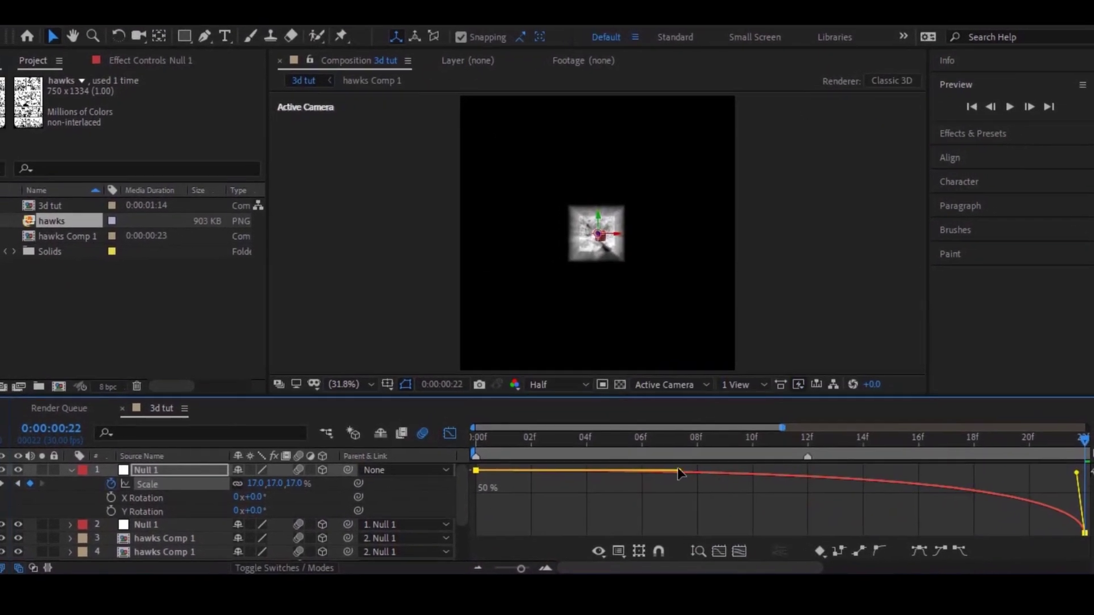
drag(659, 484, 812, 473)
key(minus)
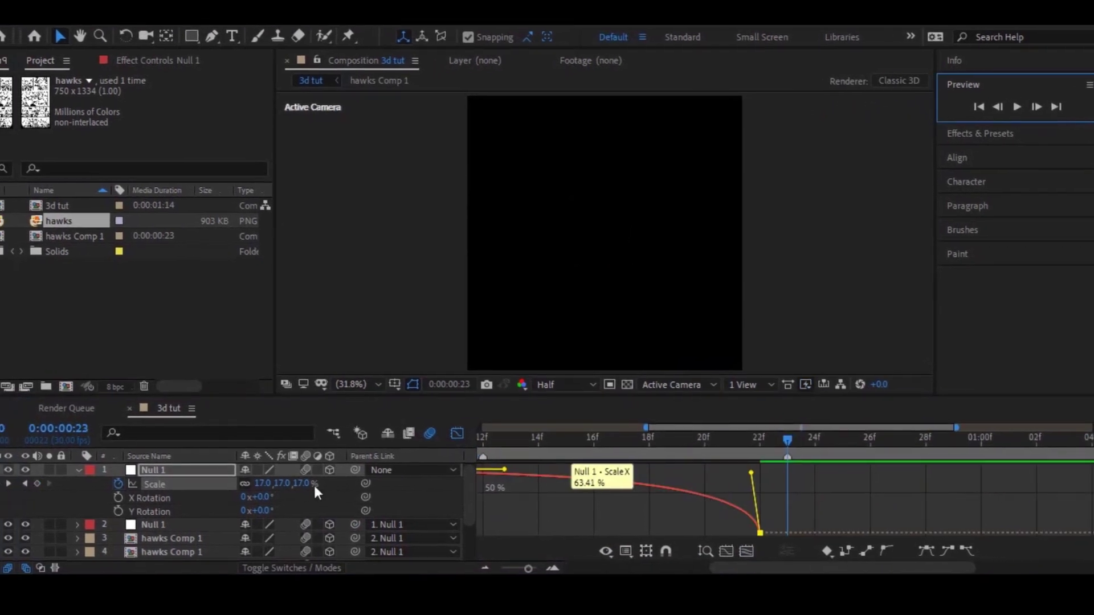
key(shift+F3)
key(Home)
key(space)
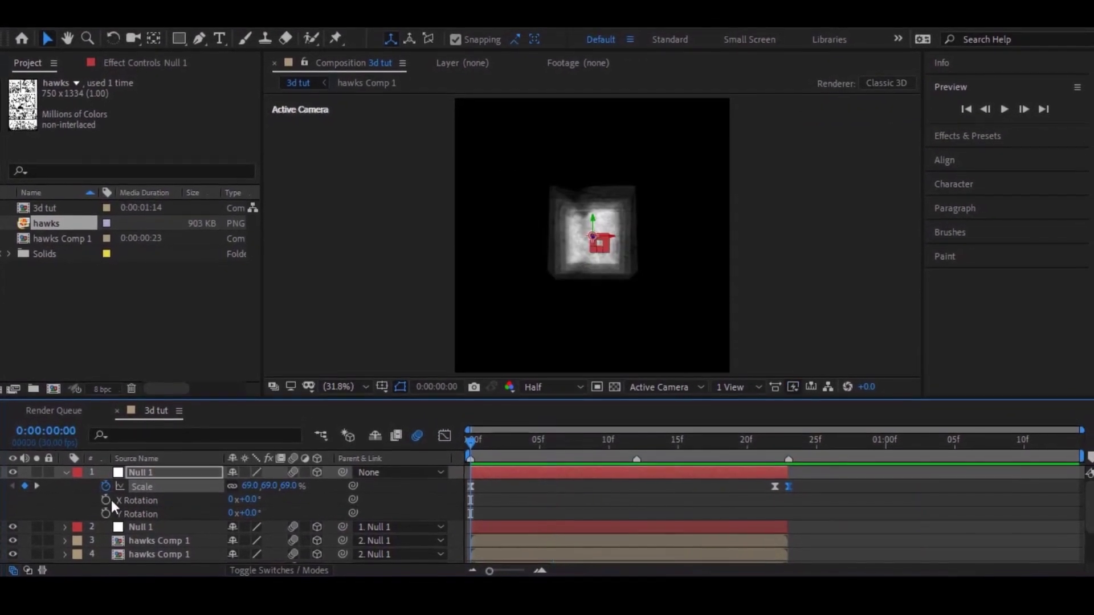
Keyframe the top null's X Rotation from 0° at frame 0 to -230° at frame 22 and apply Easy Ease to the keyframes.
click(106, 497)
click(748, 438)
drag(748, 438, 775, 437)
drag(245, 497, 262, 502)
click(251, 519)
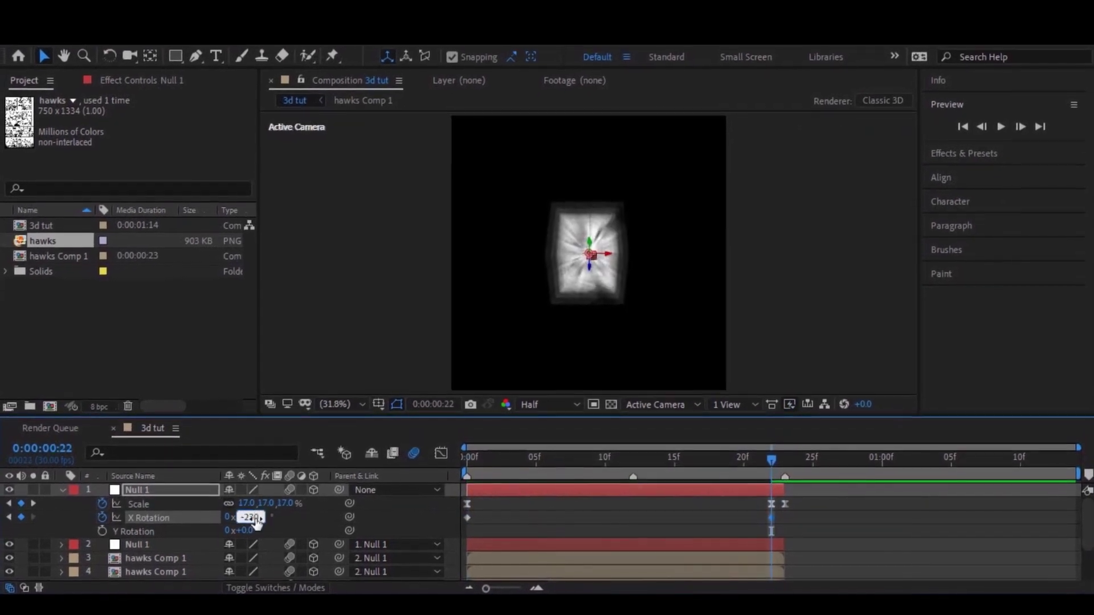
text(-230)
key(Return)
right_click(469, 518)
click(606, 533)
Reshape the top null's X Rotation graph to fall steeply into frame 22, keyframe 230° at frame 23, and preview from the start.
key(shift+F3)
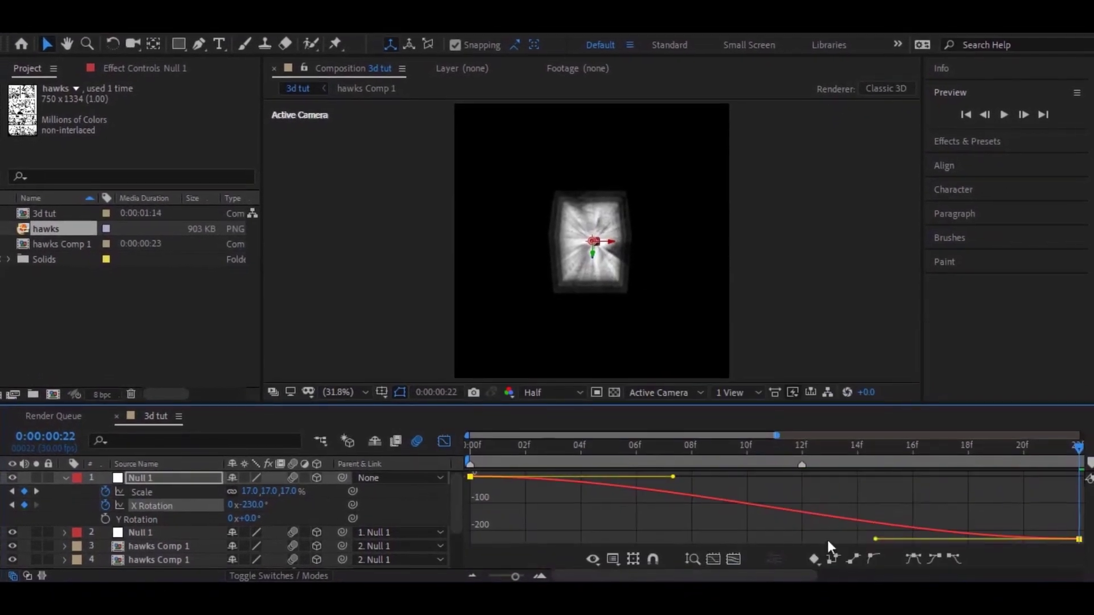
drag(869, 529, 1047, 482)
drag(661, 469, 795, 472)
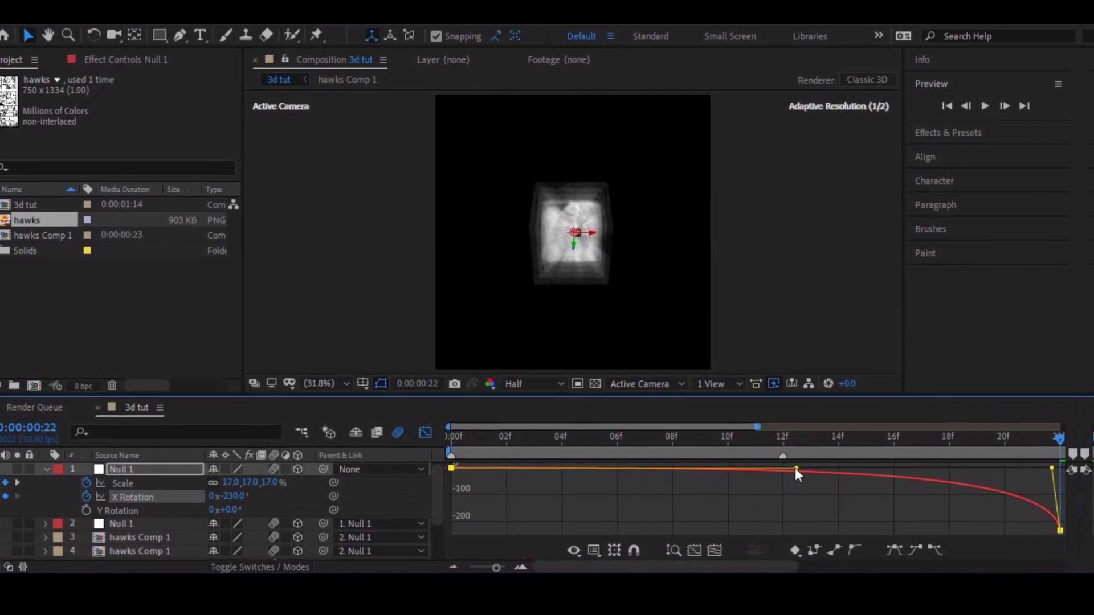
key(Page_Down)
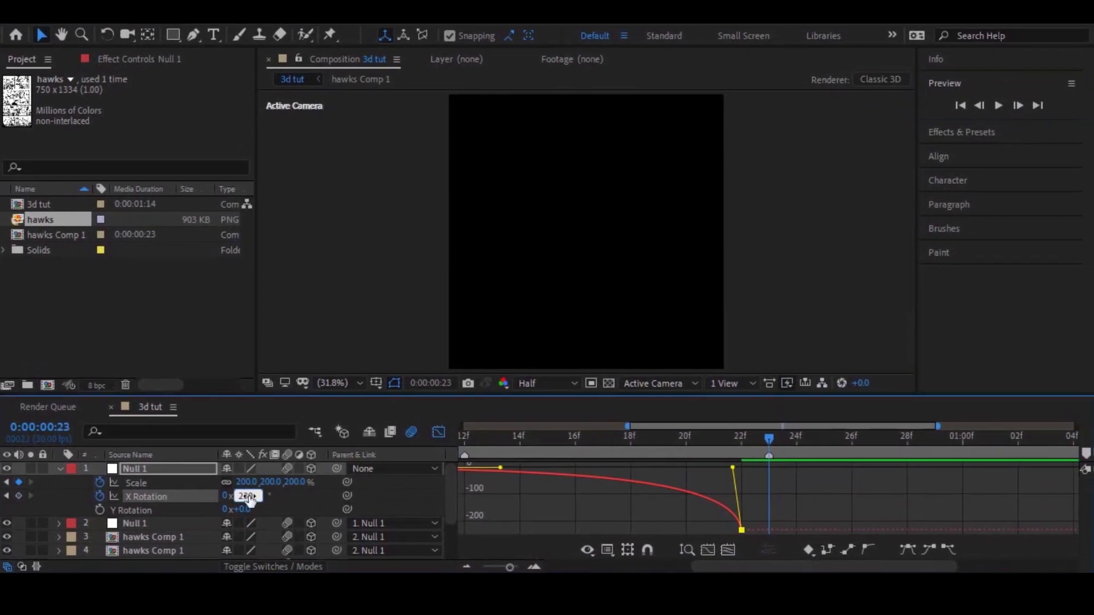
key(shift+F3)
key(Home)
key(space)
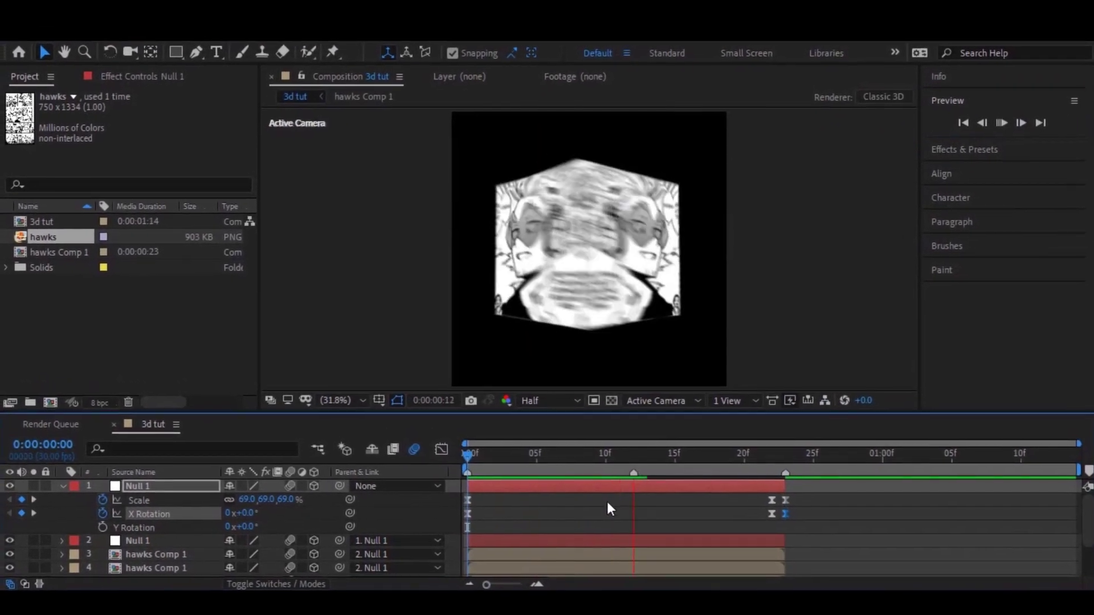
Refine the top null's X Rotation curve between frames 22 and 23 into a sharp turn and play the animation.
key(shift+F3)
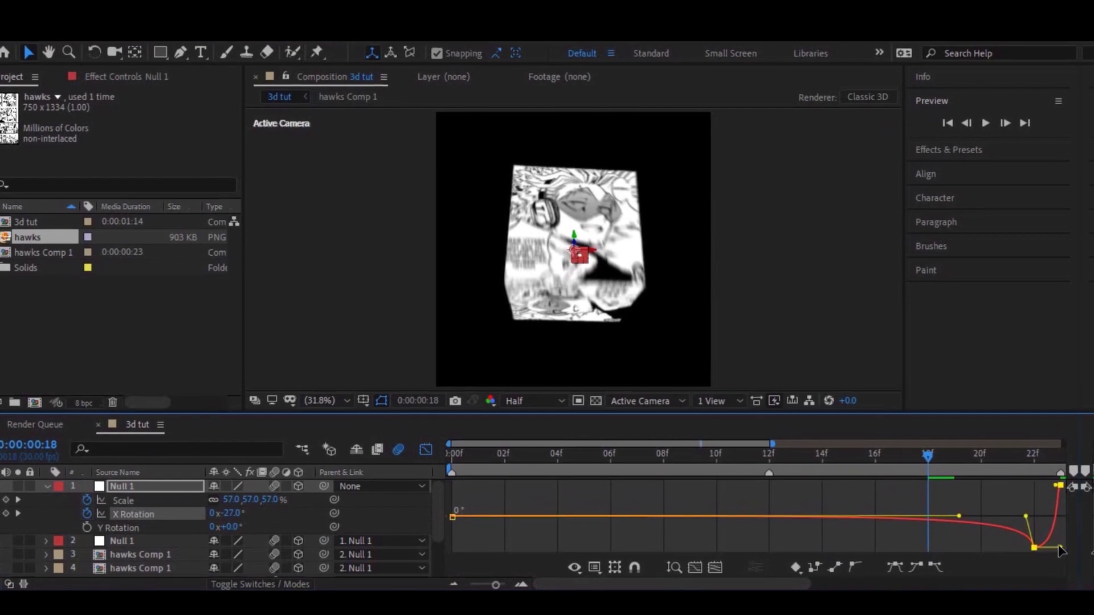
click(994, 125)
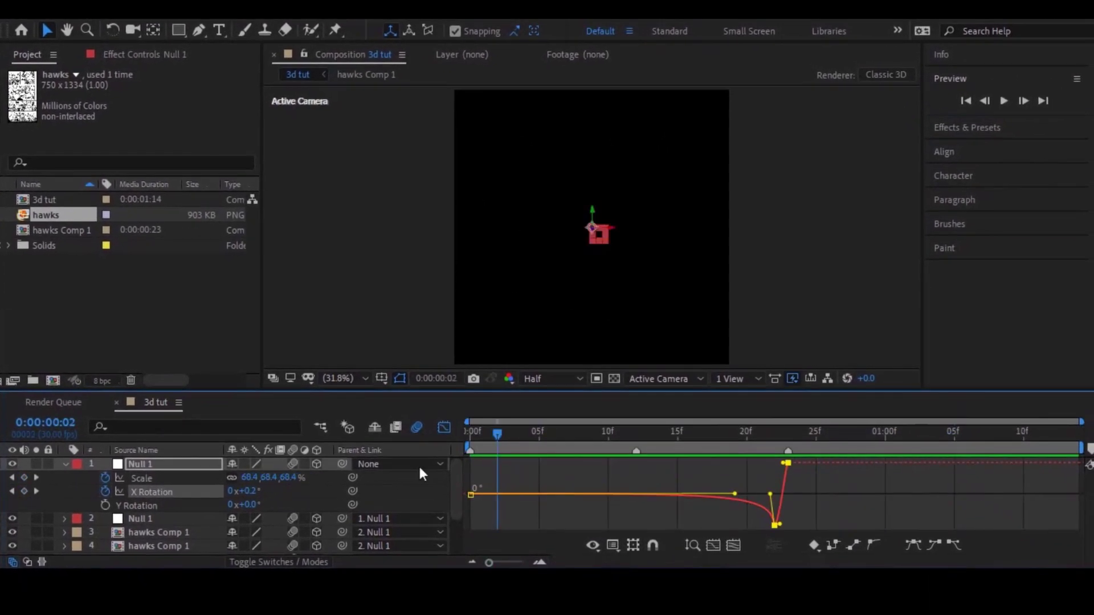
key(space)
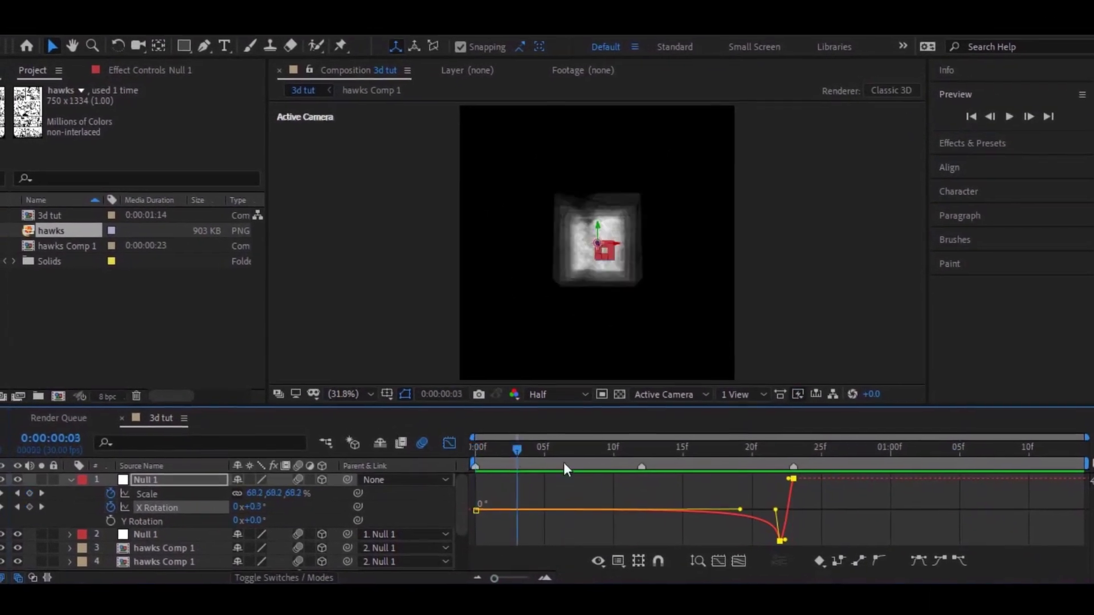
key(shift+F3)
Adjust the second null's Y Rotation speed graph around its frame 12 peak and preview the animation from the start.
click(496, 528)
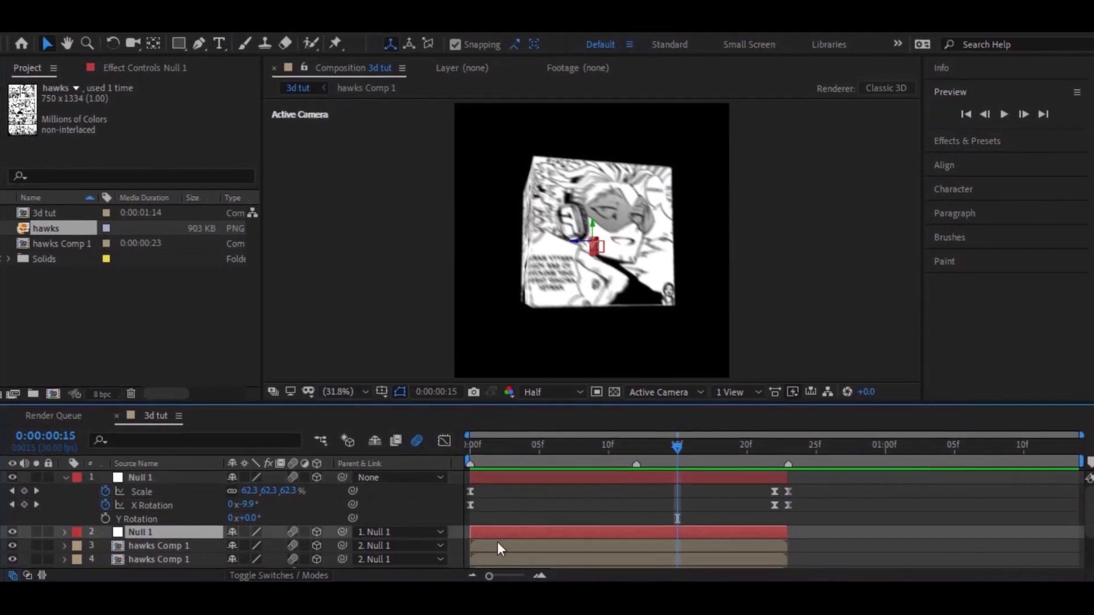
key(r)
key(shift+F3)
click(817, 481)
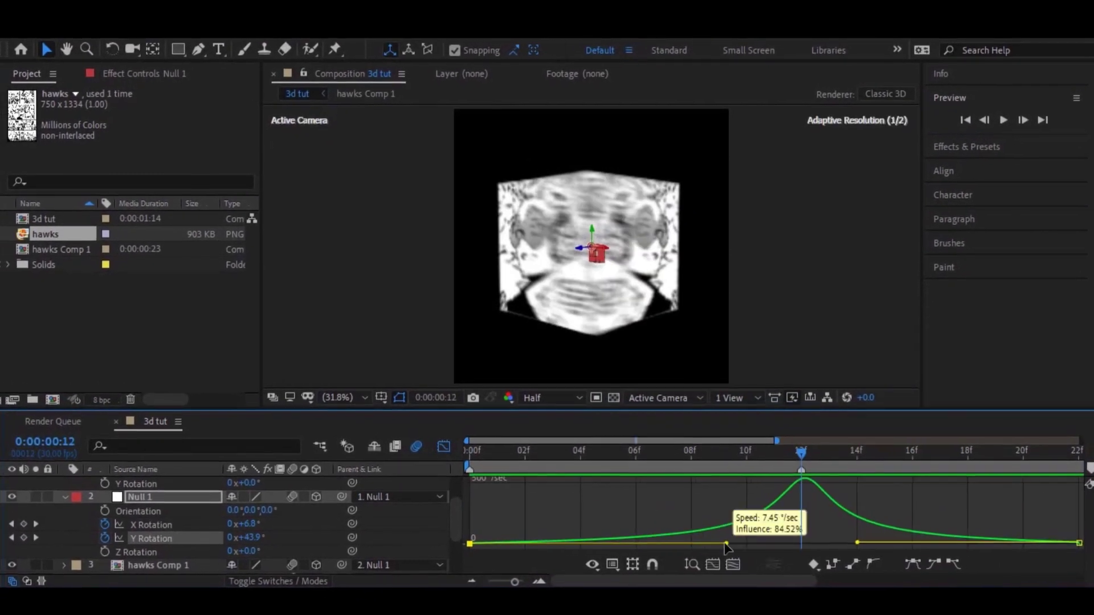
key(Home)
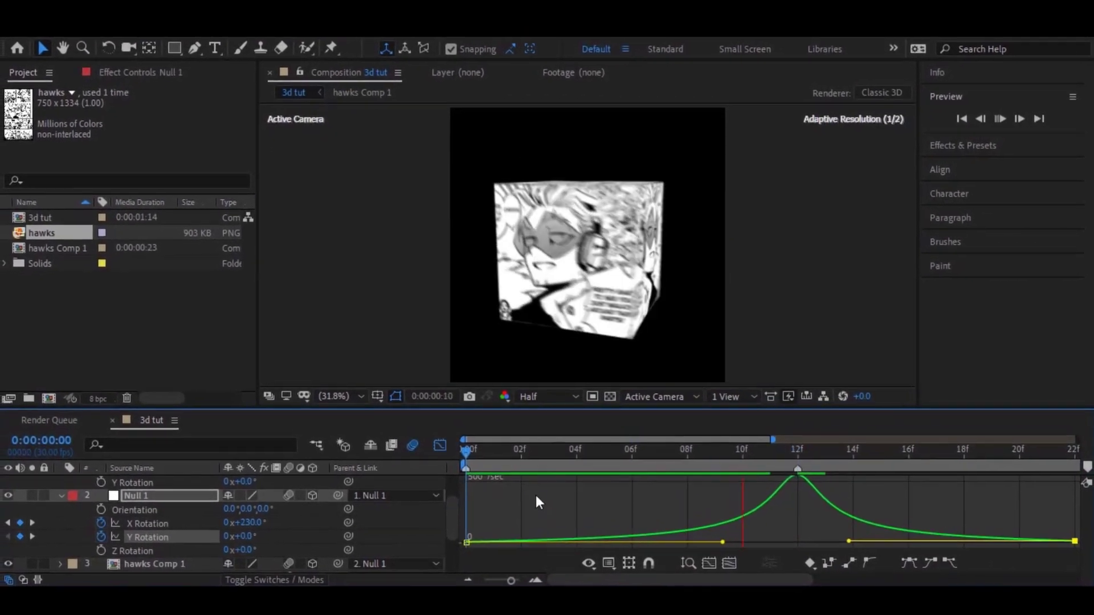
key(shift+F3)
key(space)
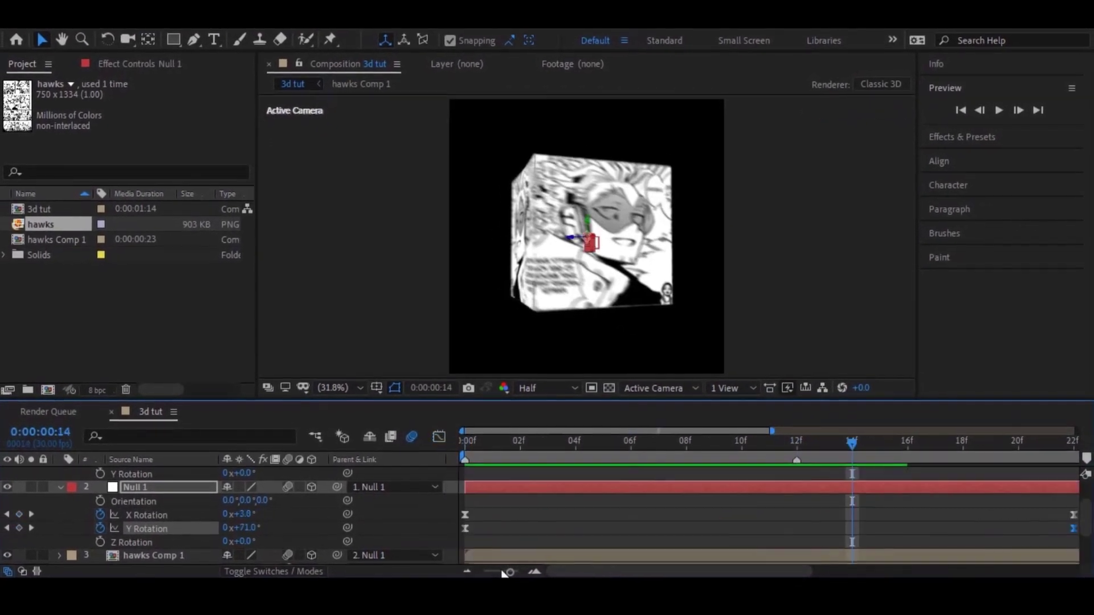
key(space)
Reverse the top null's X Rotation to 230° at frame 22 and -230° at frame 23, reshape its curve, and preview.
click(434, 439)
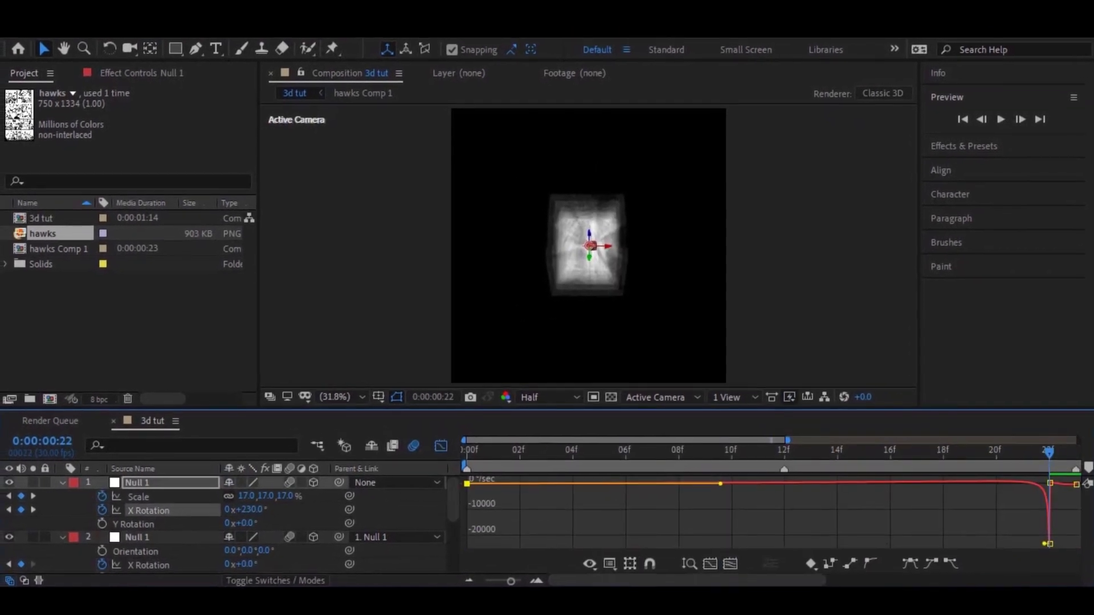
key(space)
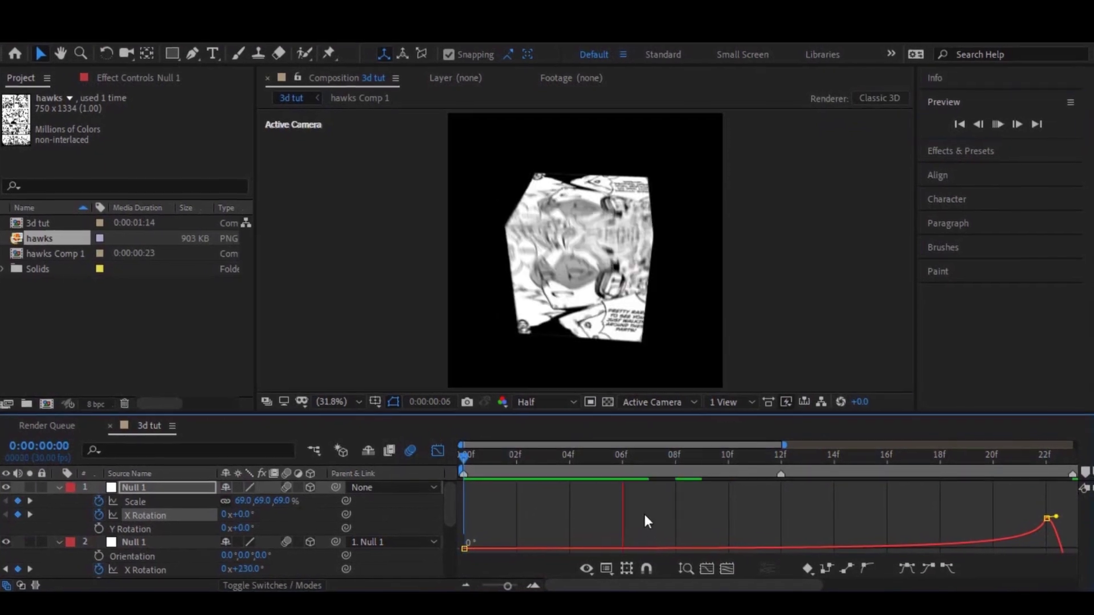
click(768, 544)
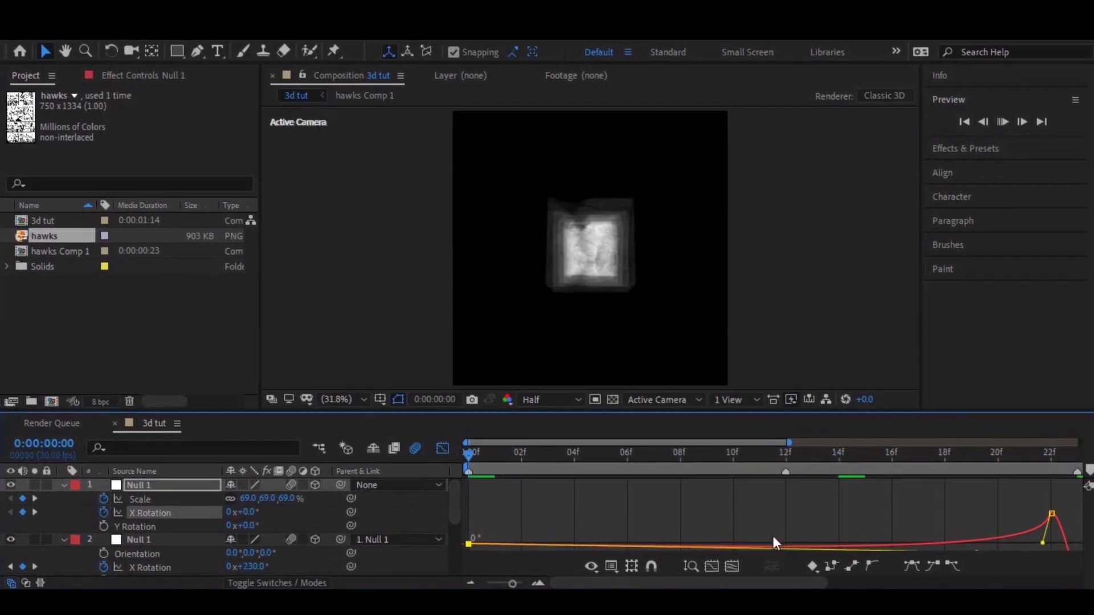
key(space)
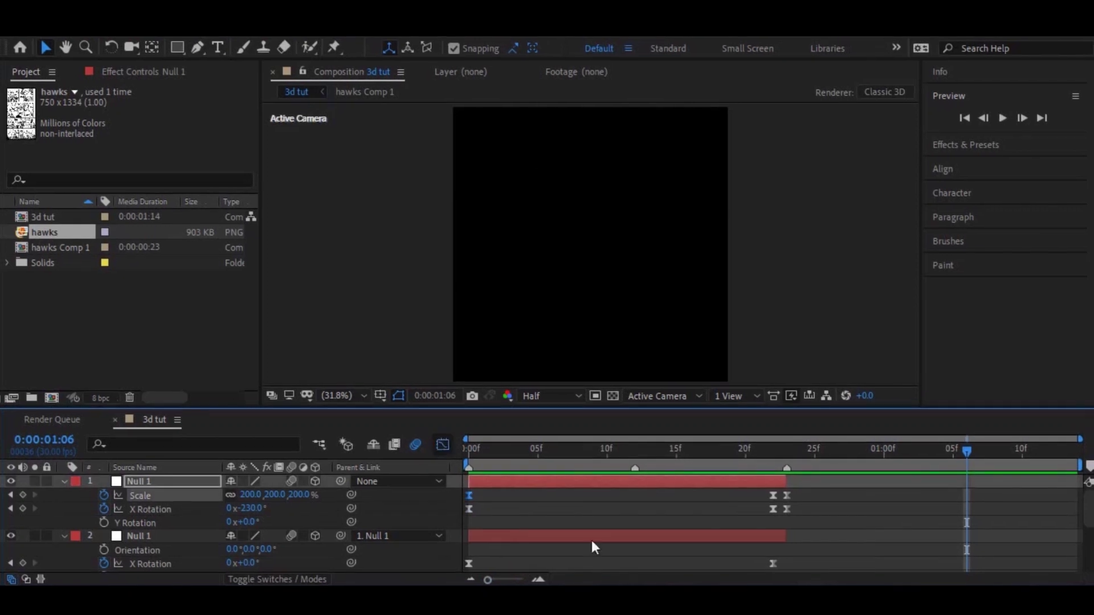
Extend the first keyframe's handle on the top null's Scale curve, collapse the layer properties, and preview from the start.
key(shift+F3)
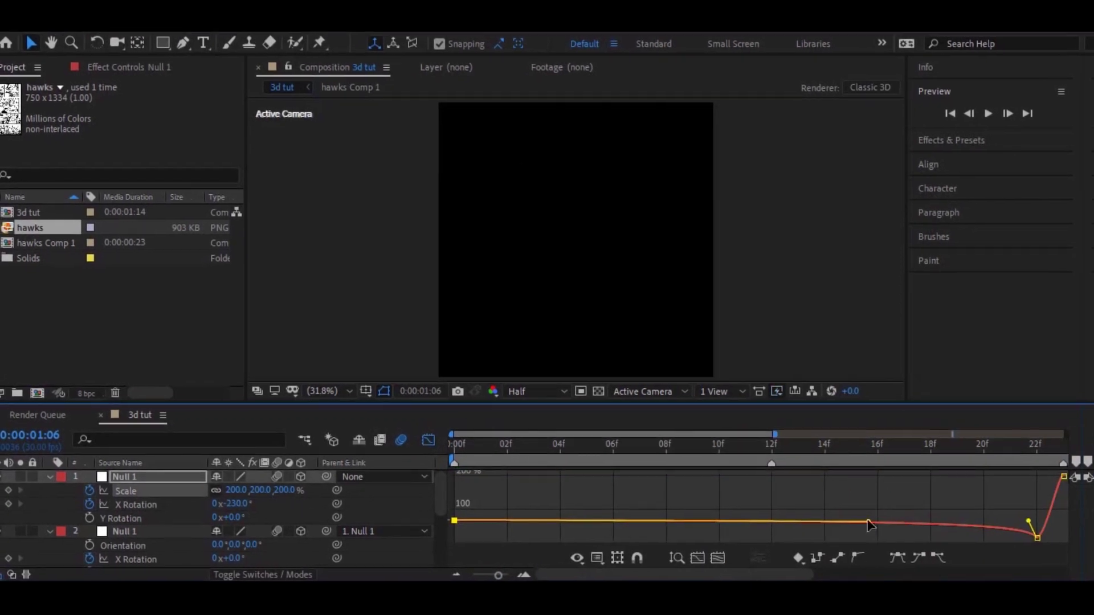
key(shift+F3)
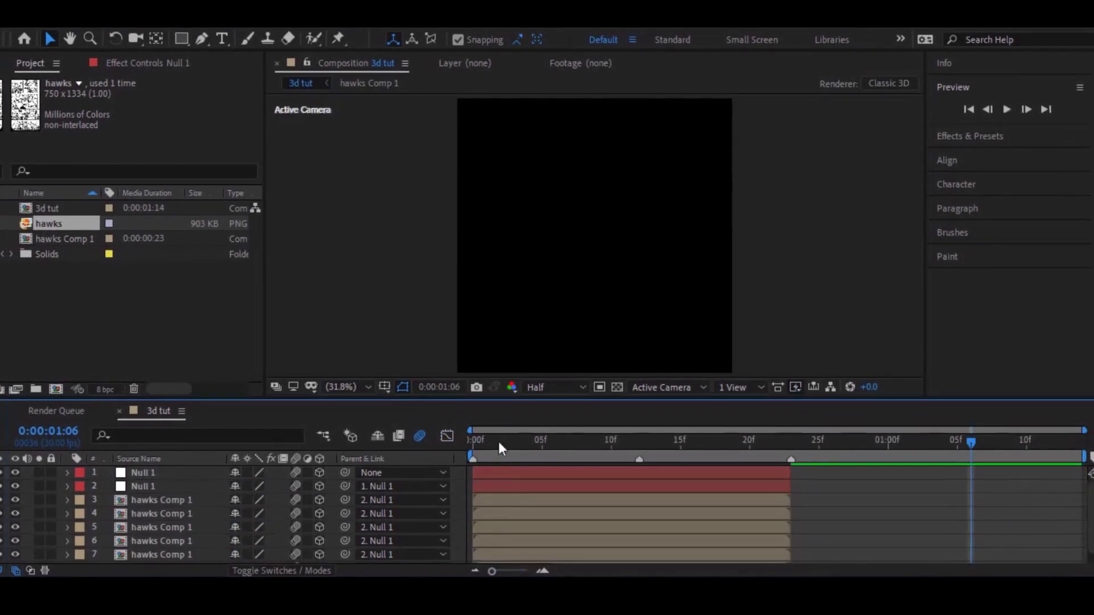
key(space)
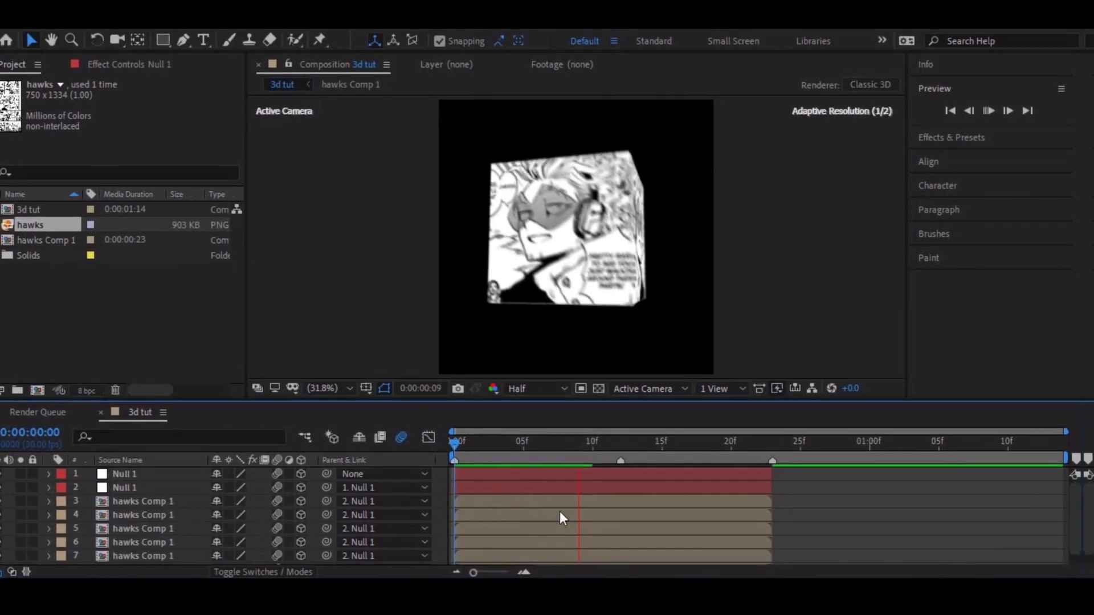
key(space)
Pre-compose all layers as Pre-comp 1, duplicate it, enlarge the top copy and set its opacity to 40%.
key(ctrl+a)
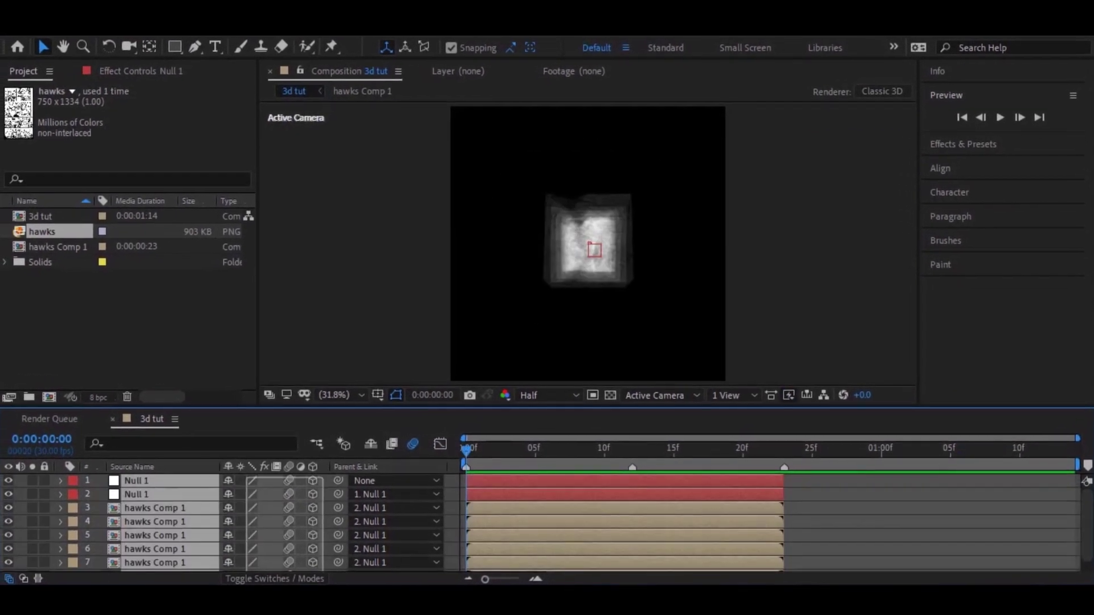
key(ctrl+shift+c)
click(581, 415)
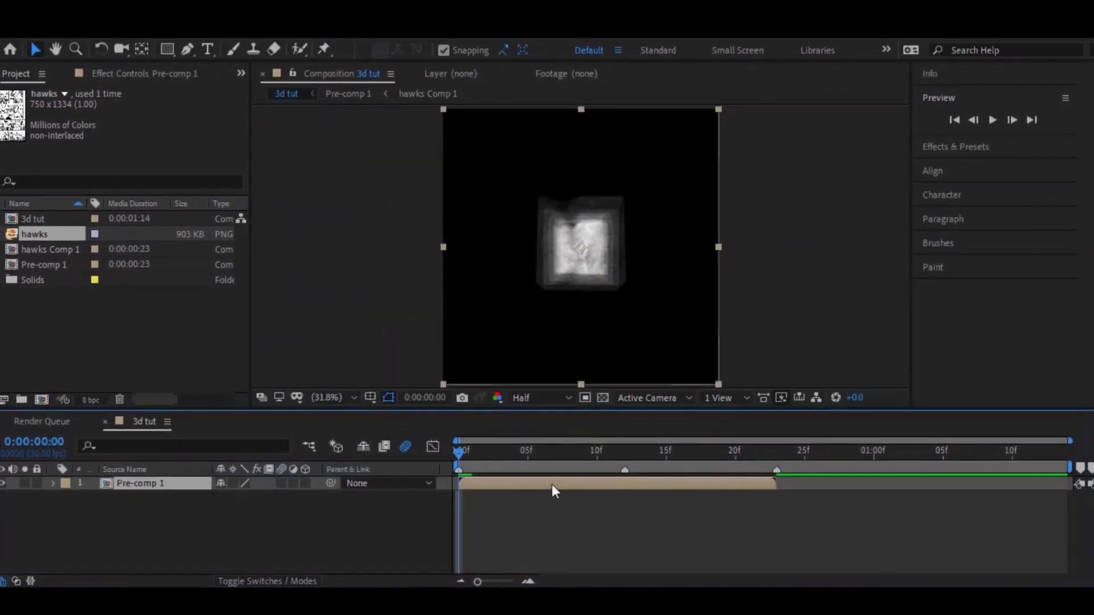
key(ctrl+d)
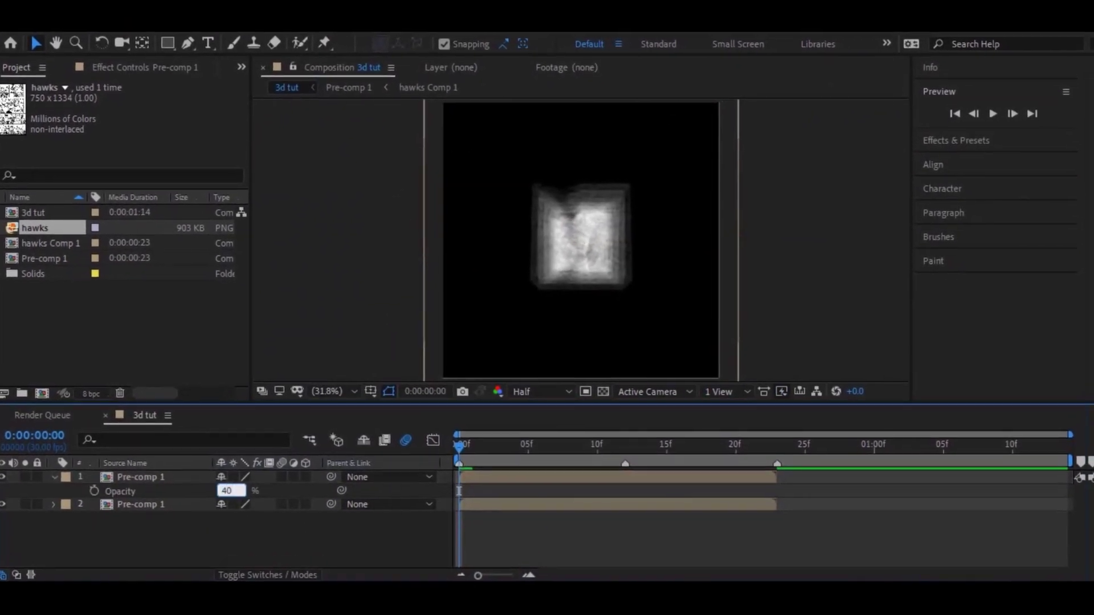
Apply the Tint effect to the top Pre-comp 1, map white to orange FF9600, and check the look around frame 10.
click(979, 148)
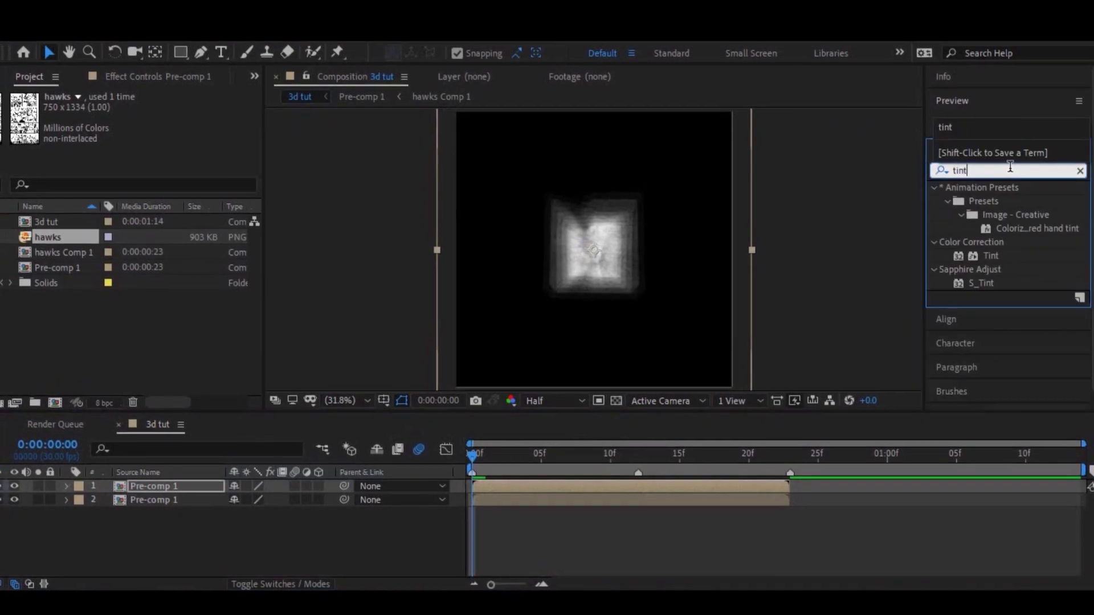
drag(991, 255, 566, 500)
click(155, 137)
drag(454, 345, 453, 535)
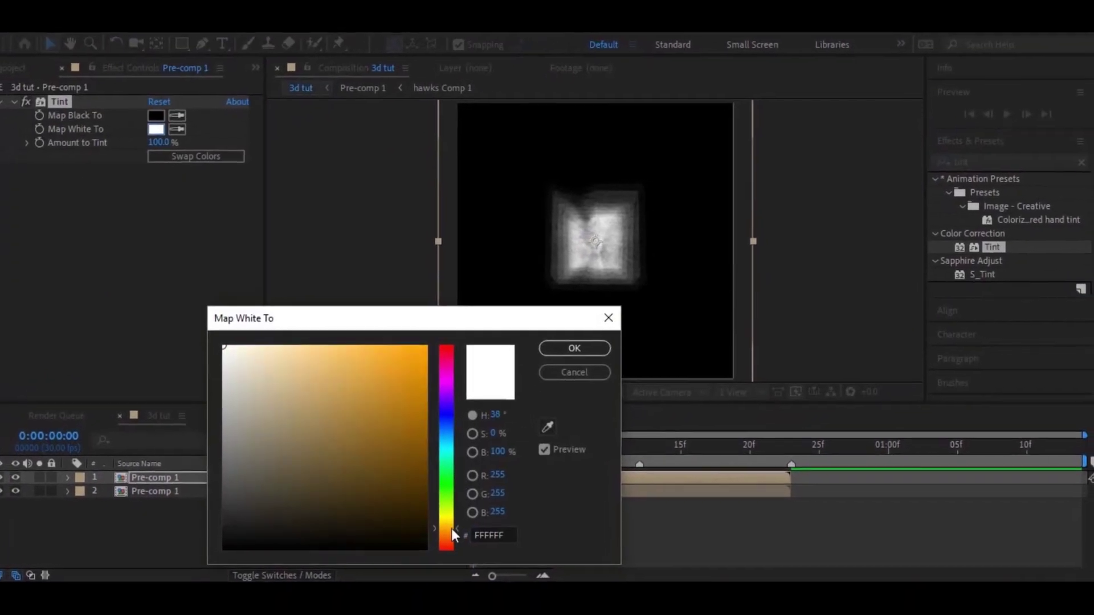
drag(363, 348, 363, 332)
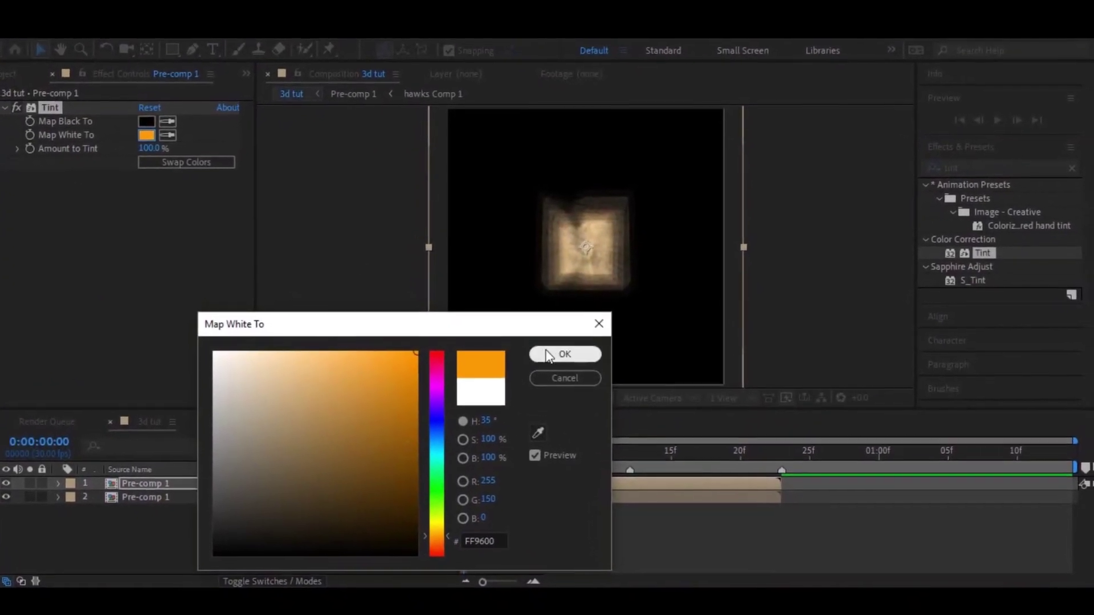
click(566, 345)
click(594, 452)
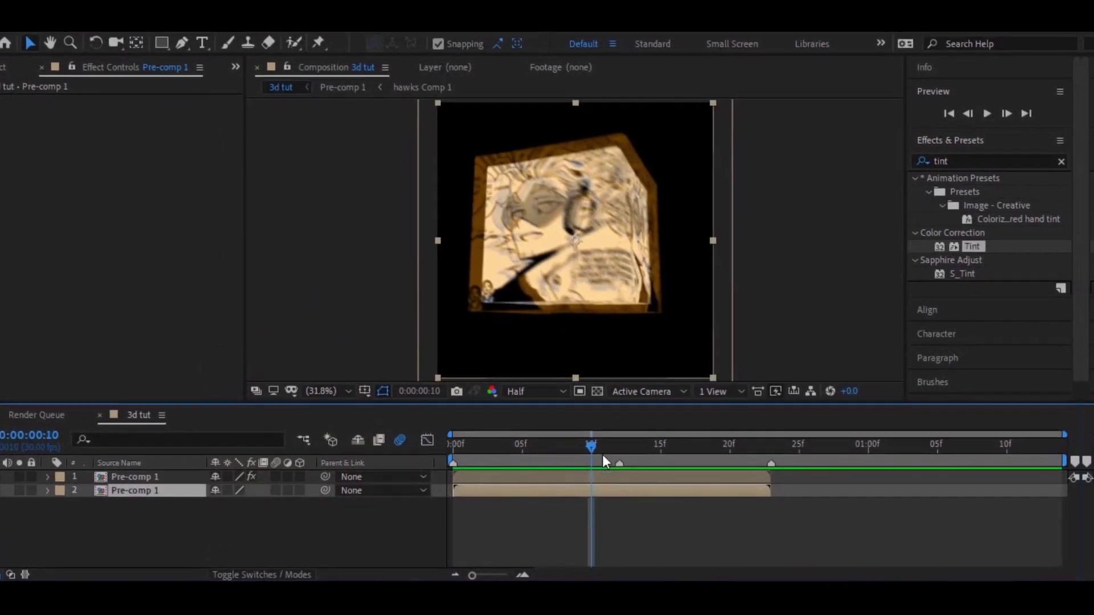
Pre-compose both Pre-comp 1 layers as Pre-comp 2 and duplicate the result.
key(ctrl+a)
key(Home)
key(ctrl+shift+c)
click(593, 402)
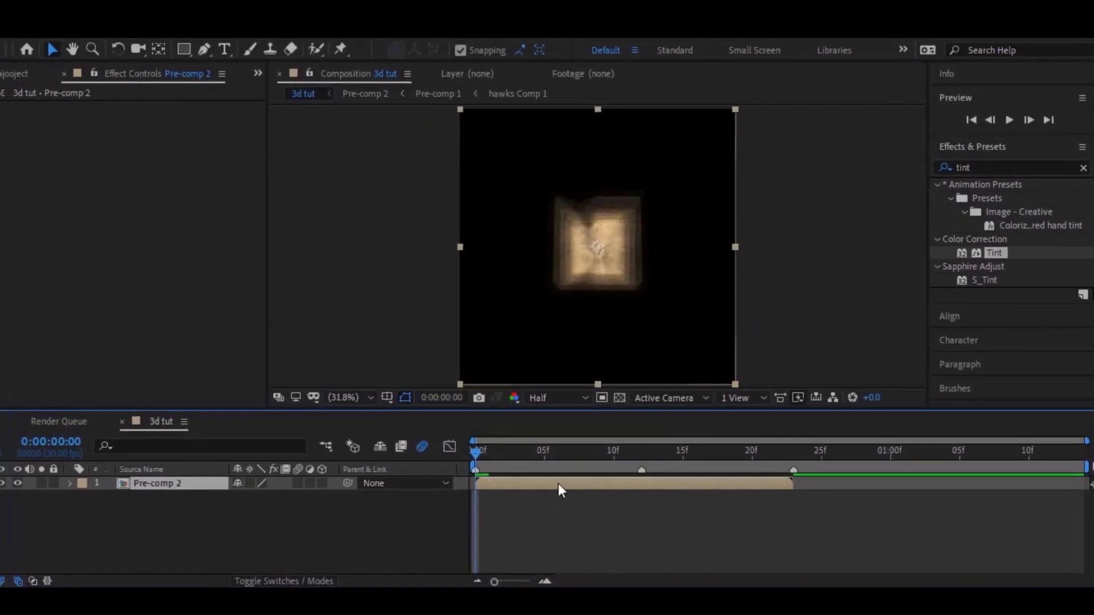
key(ctrl+d)
Find S_KaleidoPolar among the Sapphire Stylize effects and apply it to the lower Pre-comp 2.
click(1076, 163)
text(s_k)
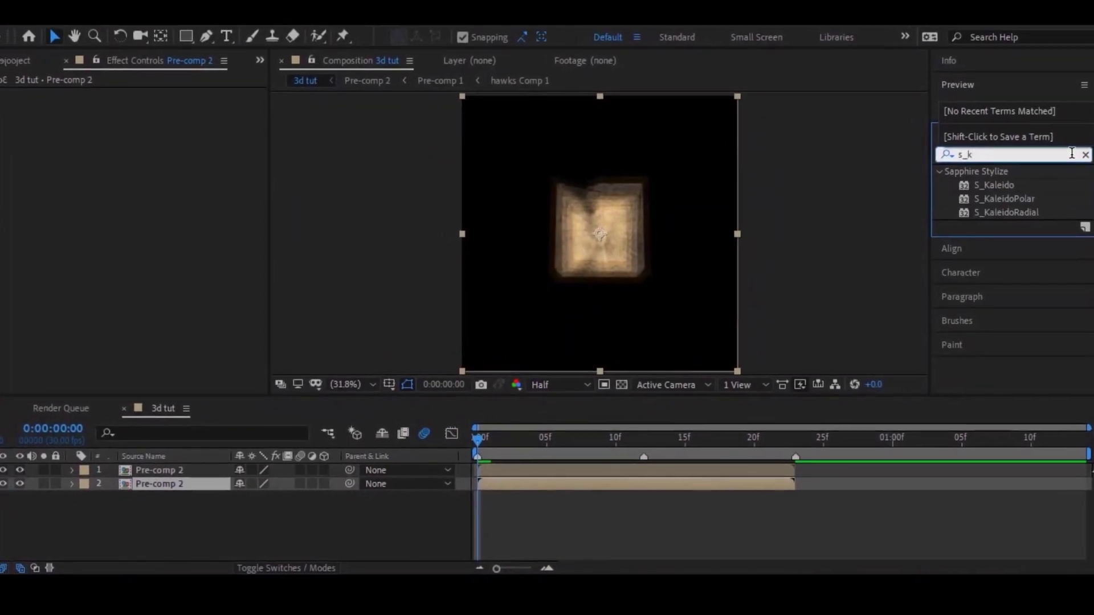
drag(990, 205, 530, 494)
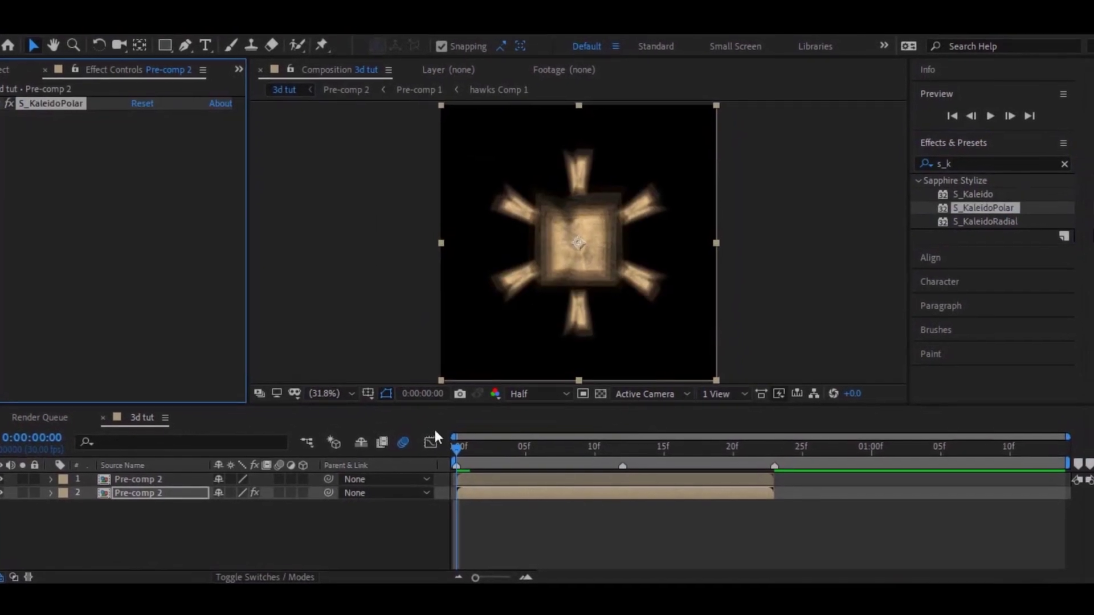
Add Gaussian Blur with 16.8 blurriness and Repeat Edge Pixels to the lower Pre-comp 2, and set its opacity to 80%.
click(1069, 162)
text(gauss)
drag(998, 192, 575, 494)
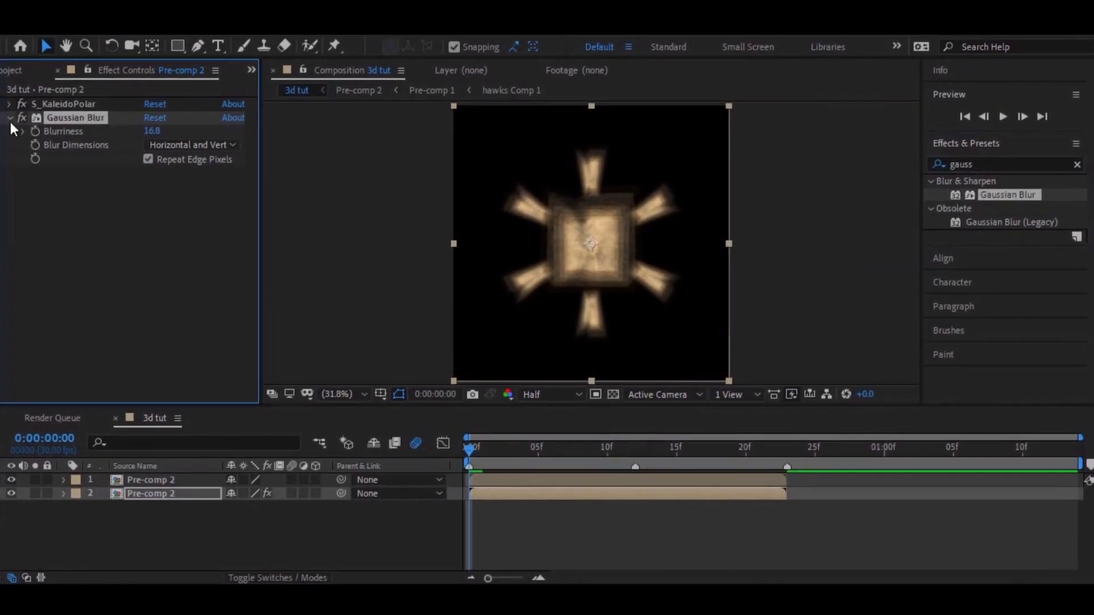
click(10, 117)
key(t)
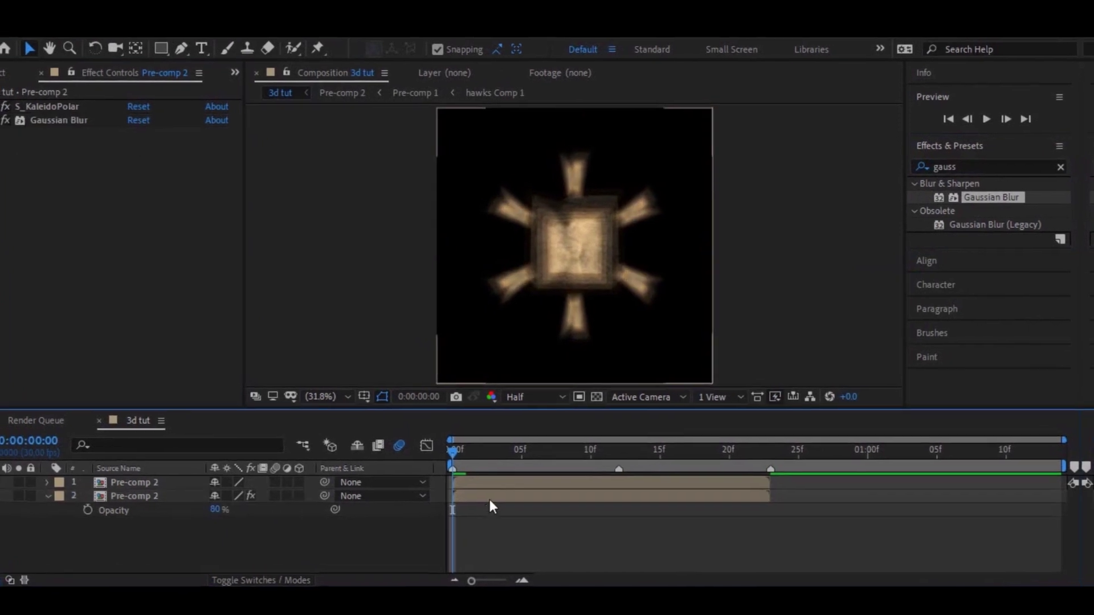
key(t)
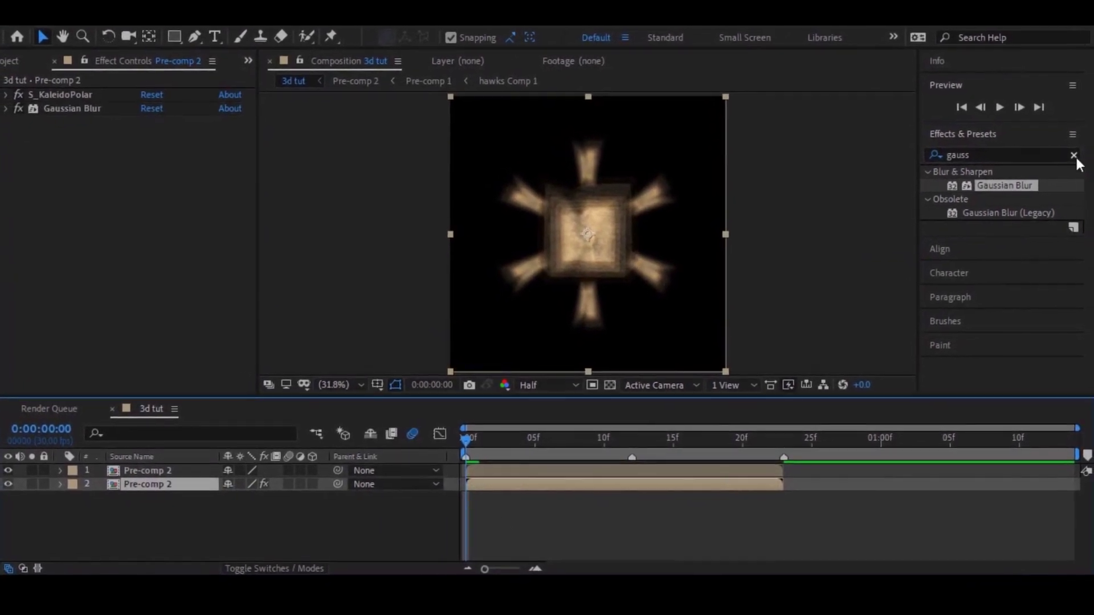
Apply the Tint effect to the lower Pre-comp 2, map white to orange, and preview the result around frame 9.
click(1074, 155)
text(tint)
drag(985, 240, 579, 484)
click(149, 149)
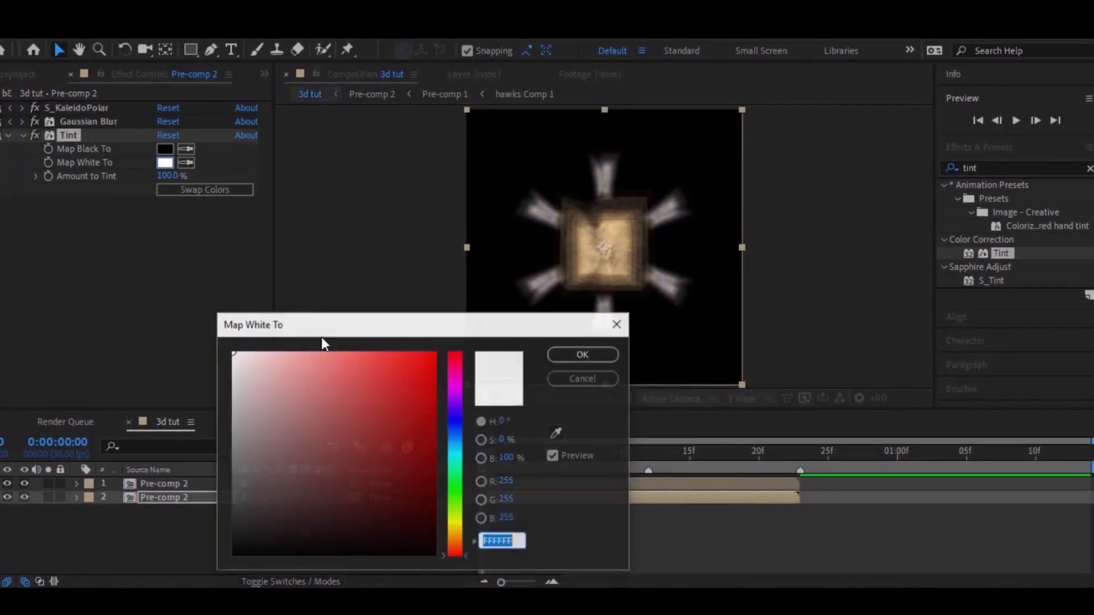
drag(454, 433, 454, 544)
click(433, 421)
click(582, 354)
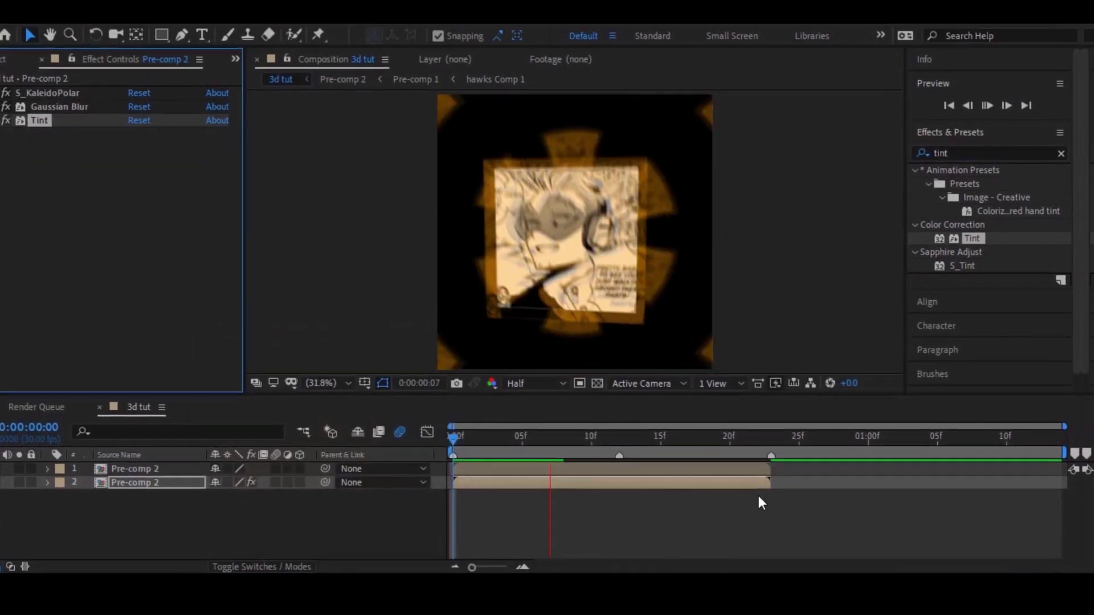
drag(661, 451, 577, 481)
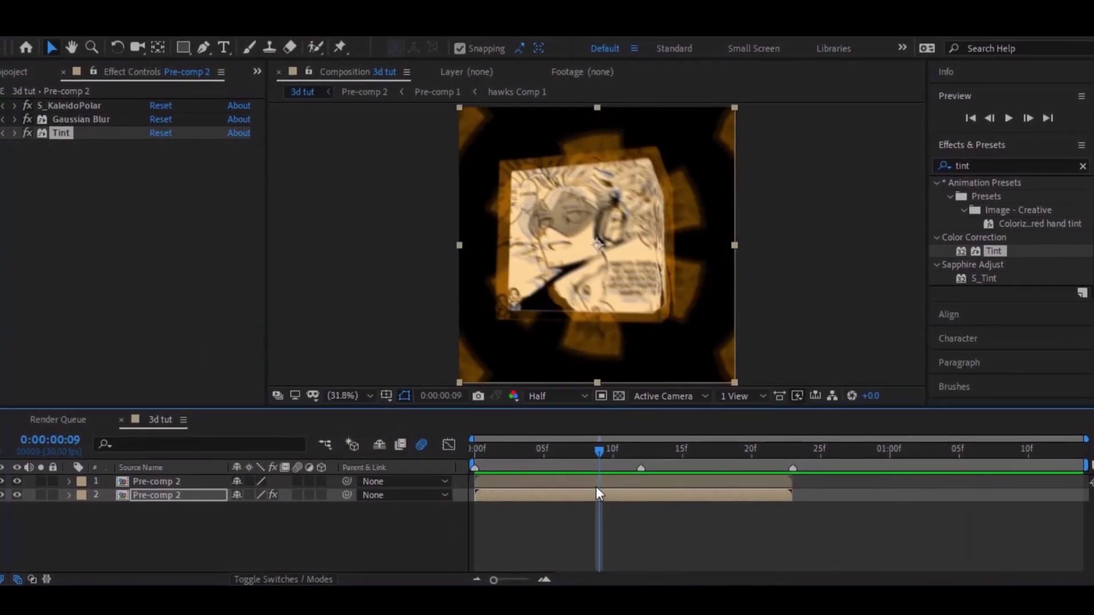
Adjust the orange that Tint maps white to on the lower Pre-comp 2, and enable the layer's motion blur.
key(t)
key(t)
click(14, 133)
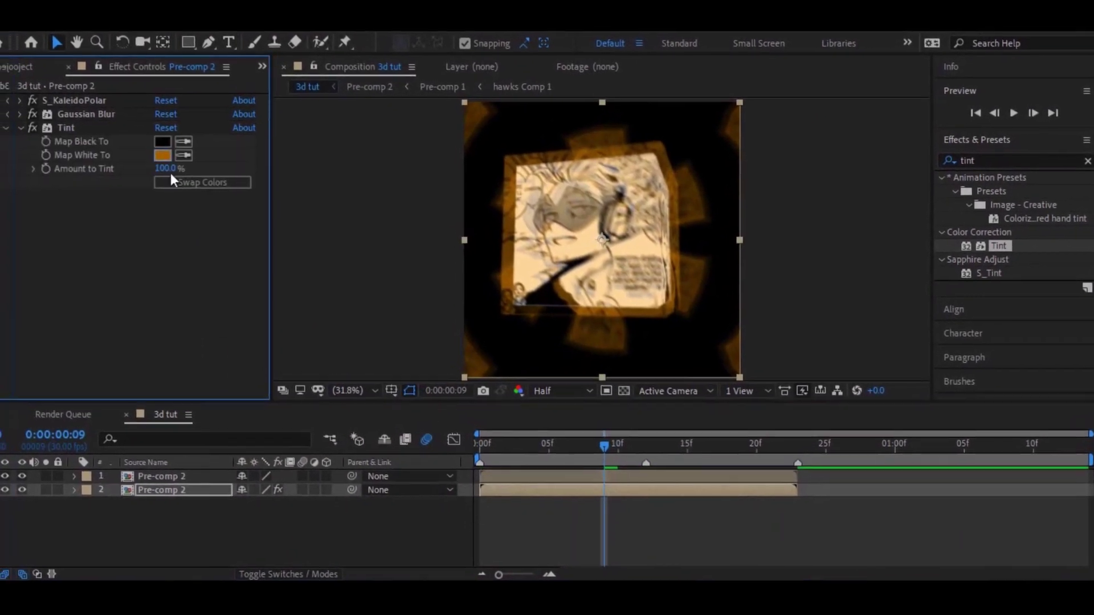
click(163, 155)
click(576, 360)
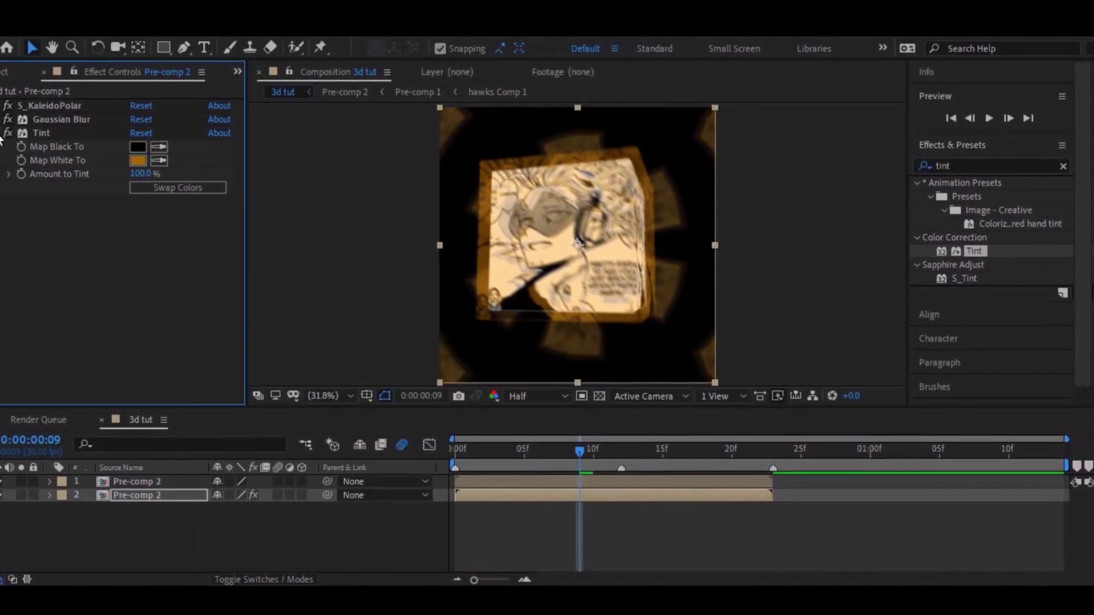
click(1, 135)
drag(528, 452, 424, 503)
click(278, 496)
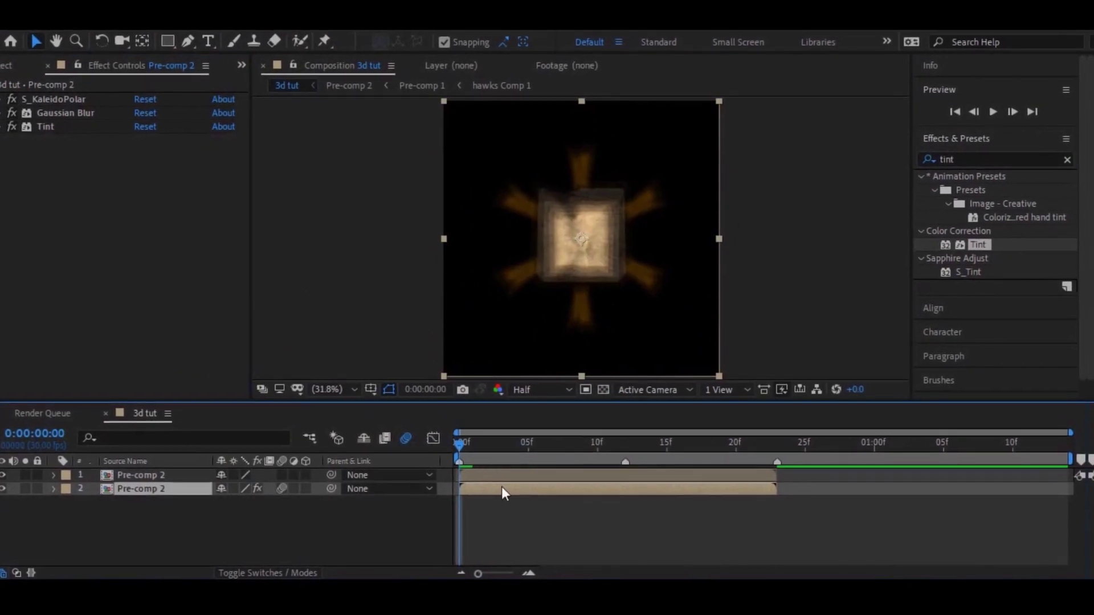
Add the Stylize Motion Tile effect to the lower Pre-comp 2 instead of the saved preset, with output width and height of 400.
click(992, 160)
text(motion ti)
double_click(1019, 231)
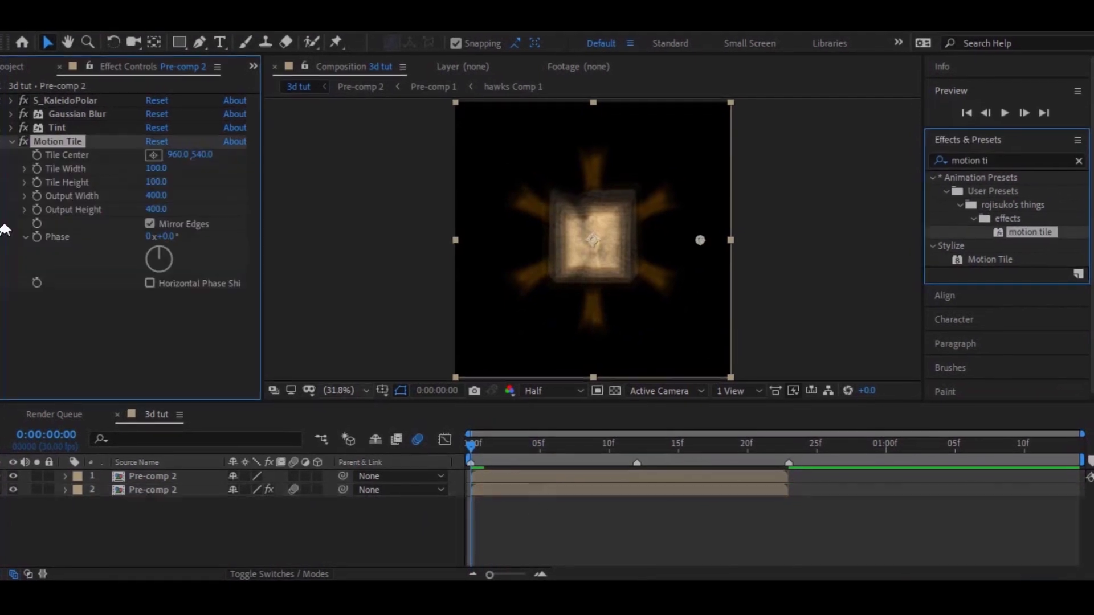
key(Delete)
drag(989, 259, 598, 490)
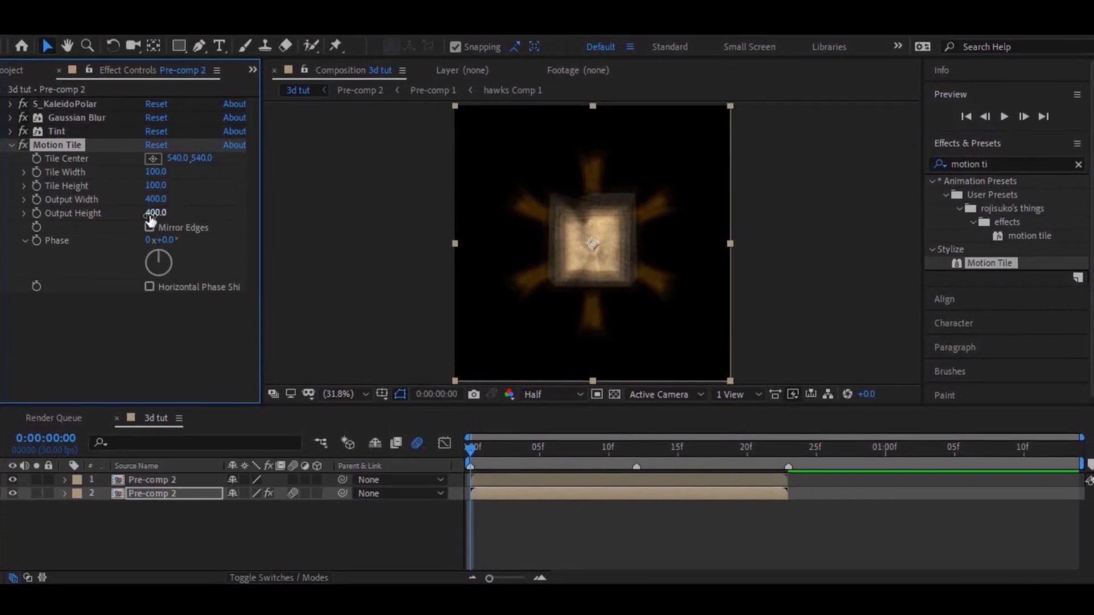
click(12, 145)
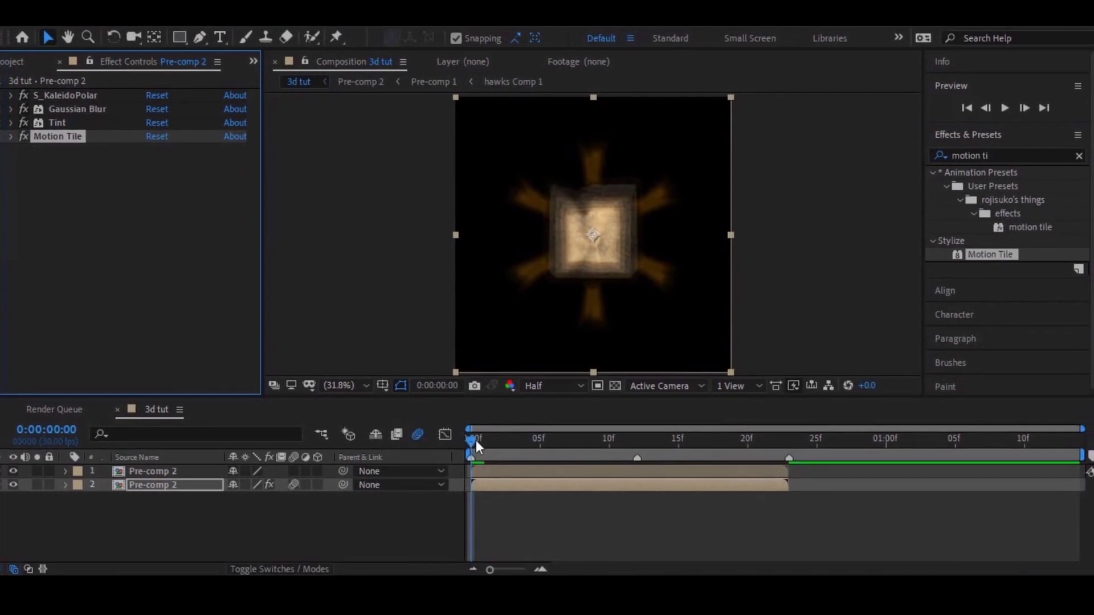
key(space)
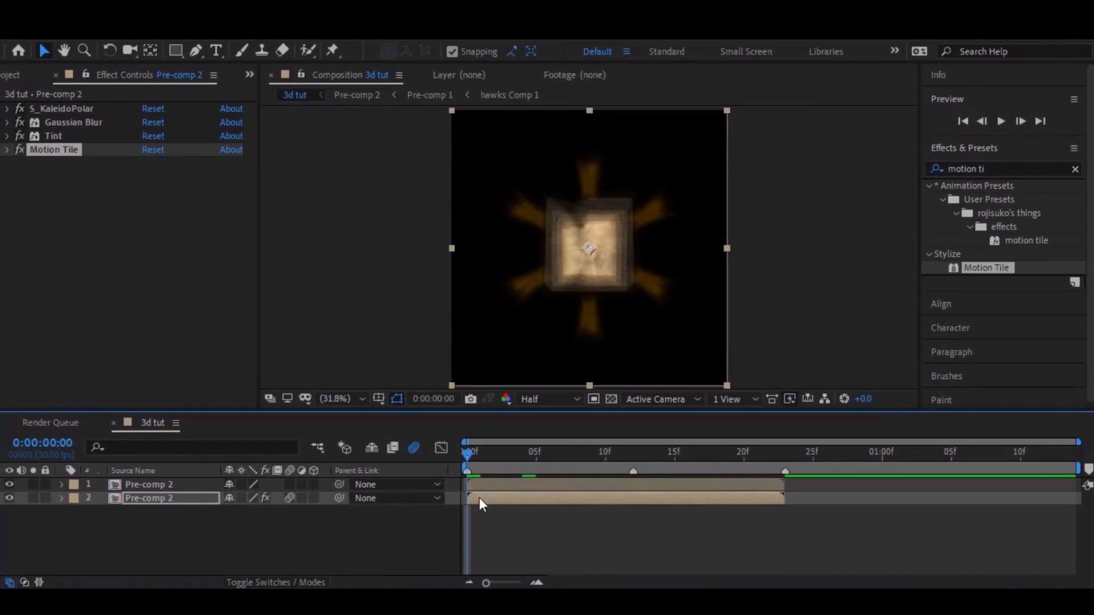
Add a null object between the two Pre-comp 2 layers and parent the lower Pre-comp 2 to it.
key(ctrl+alt+shift+y)
key(space)
drag(355, 499, 154, 485)
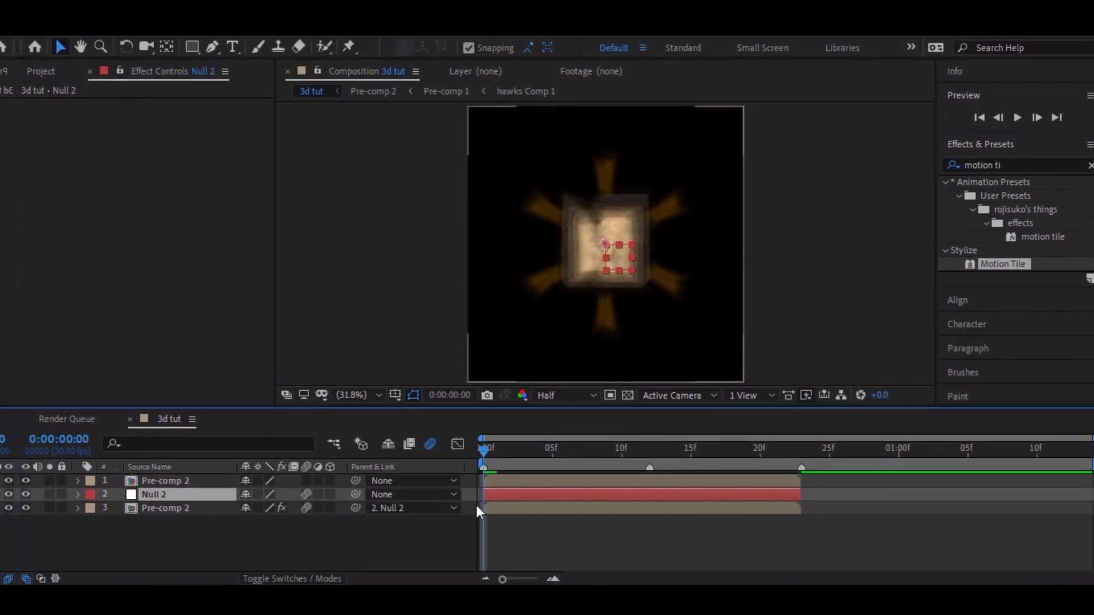
Keyframe the null's Y Position from 1636 at frame 0 to 540 at frame 22.
key(p)
click(95, 516)
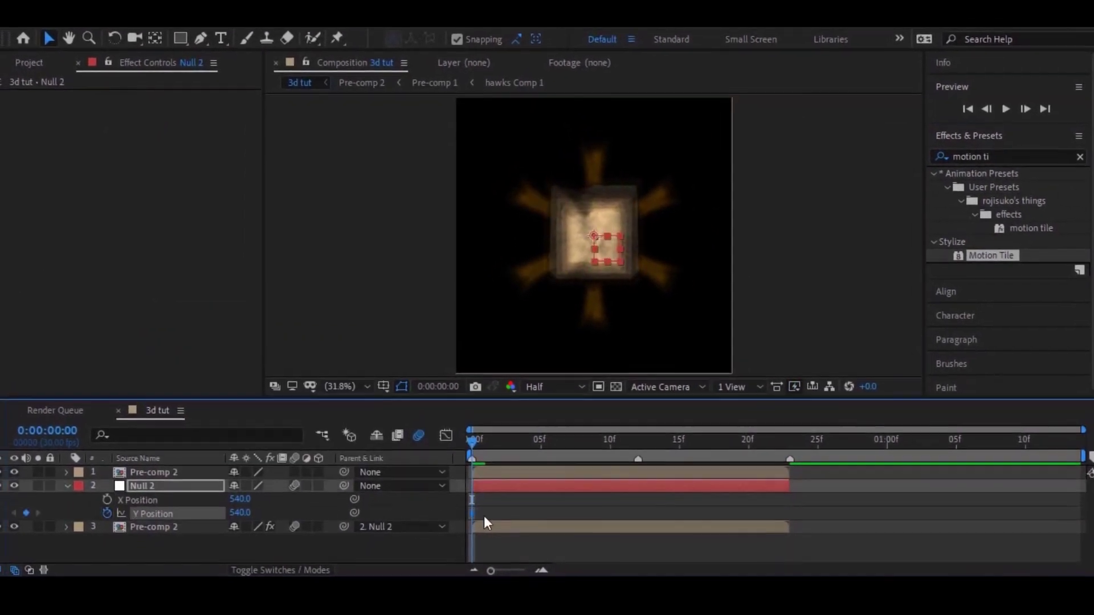
drag(460, 516, 764, 516)
key(space)
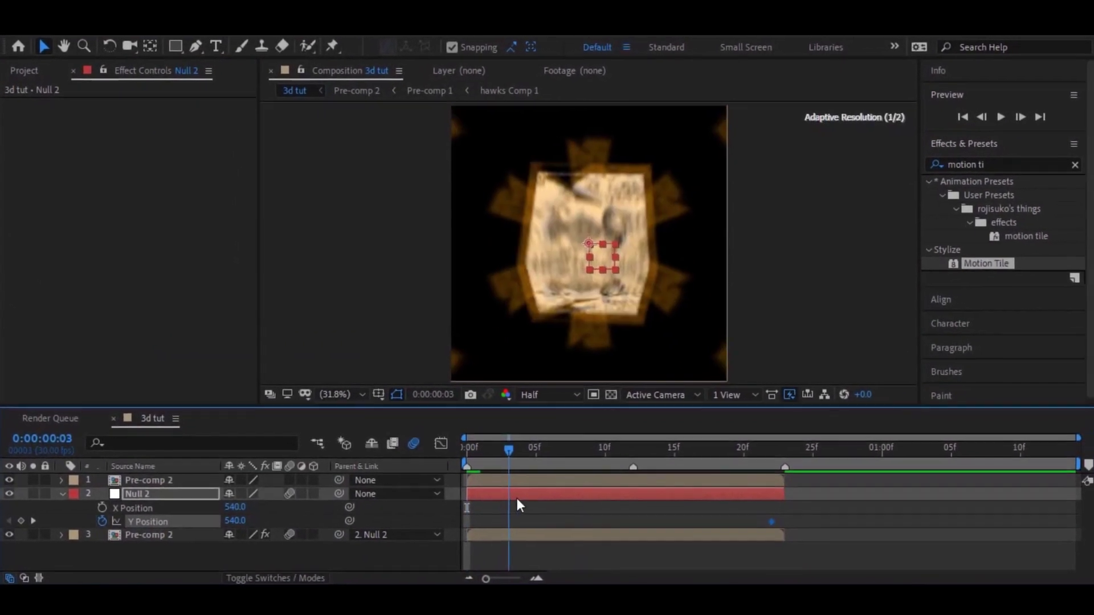
key(space)
drag(501, 449, 446, 474)
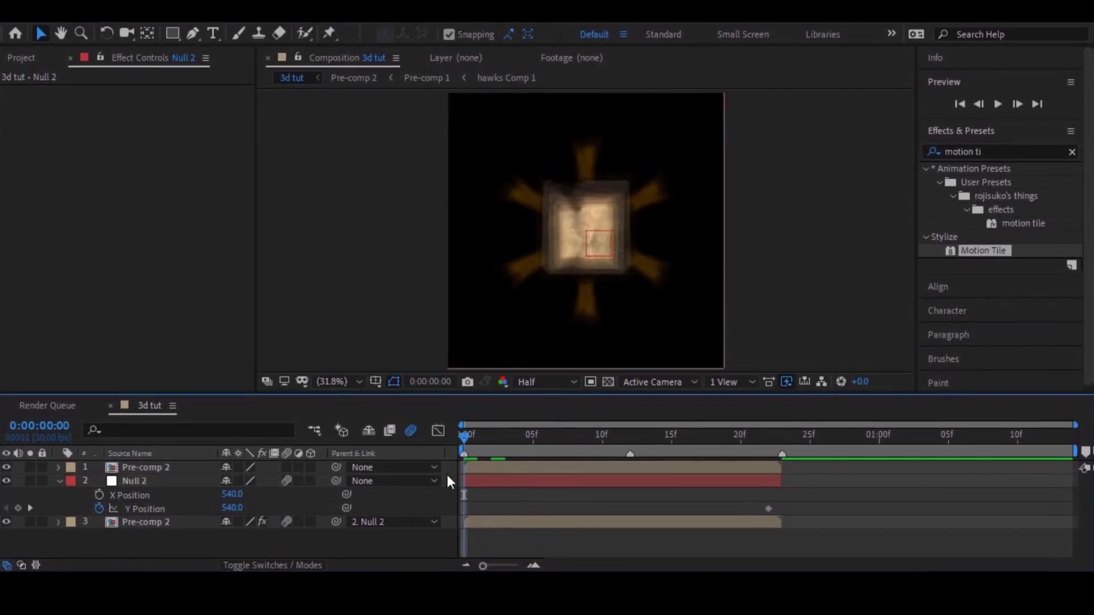
drag(240, 524, 969, 506)
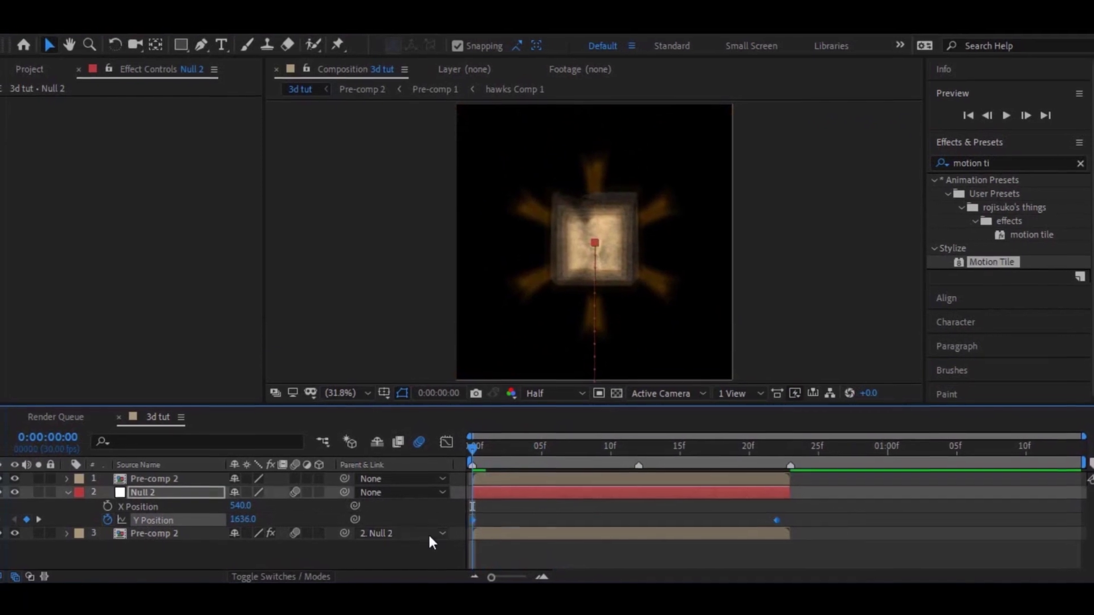
Easy-ease the null's Y Position keyframes, shape the value curve into a fast start with a long slowdown, and preview it.
right_click(450, 519)
click(500, 529)
right_click(501, 523)
right_click(466, 519)
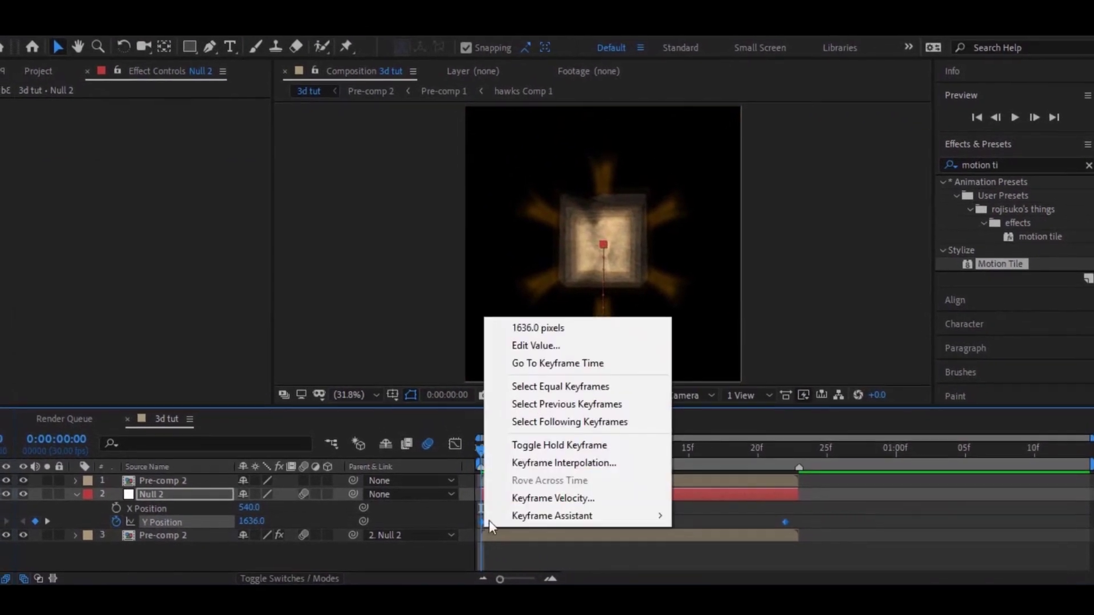
click(439, 441)
drag(737, 515, 466, 542)
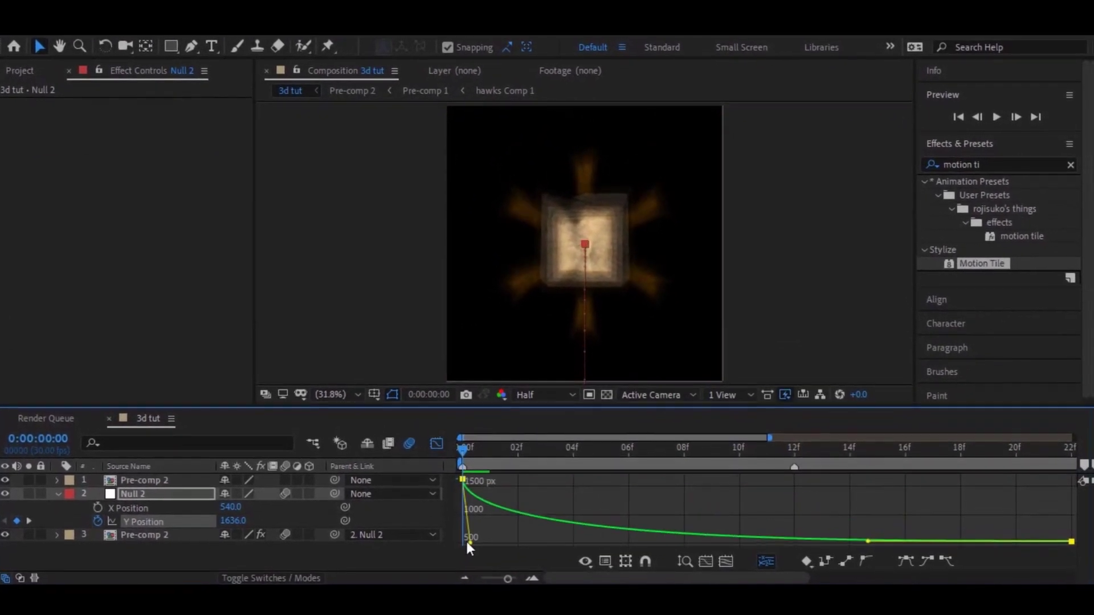
drag(871, 543, 719, 542)
key(space)
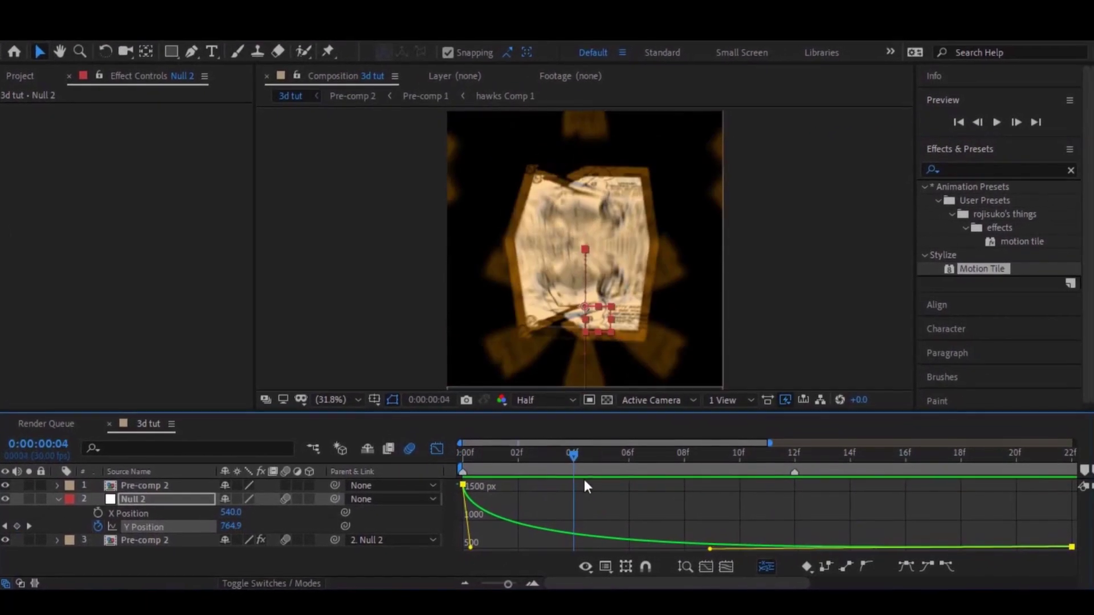
key(space)
Set the null's starting Y Position to -506.9, steepen the start of its curve, and preview the motion.
key(shift+F3)
drag(244, 524, 195, 525)
key(shift+F3)
click(730, 559)
key(space)
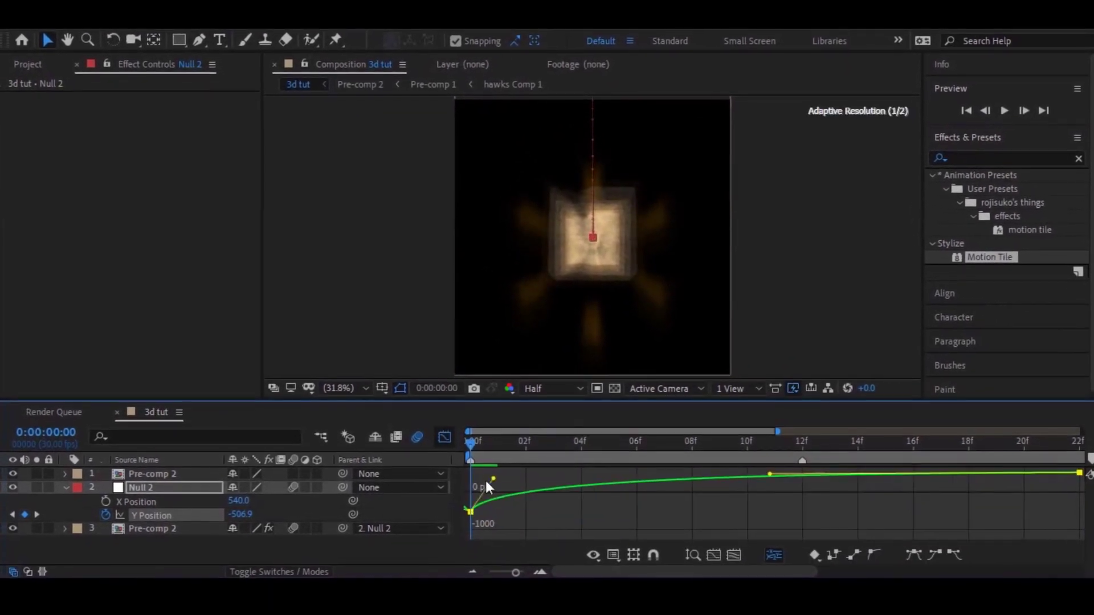
key(space)
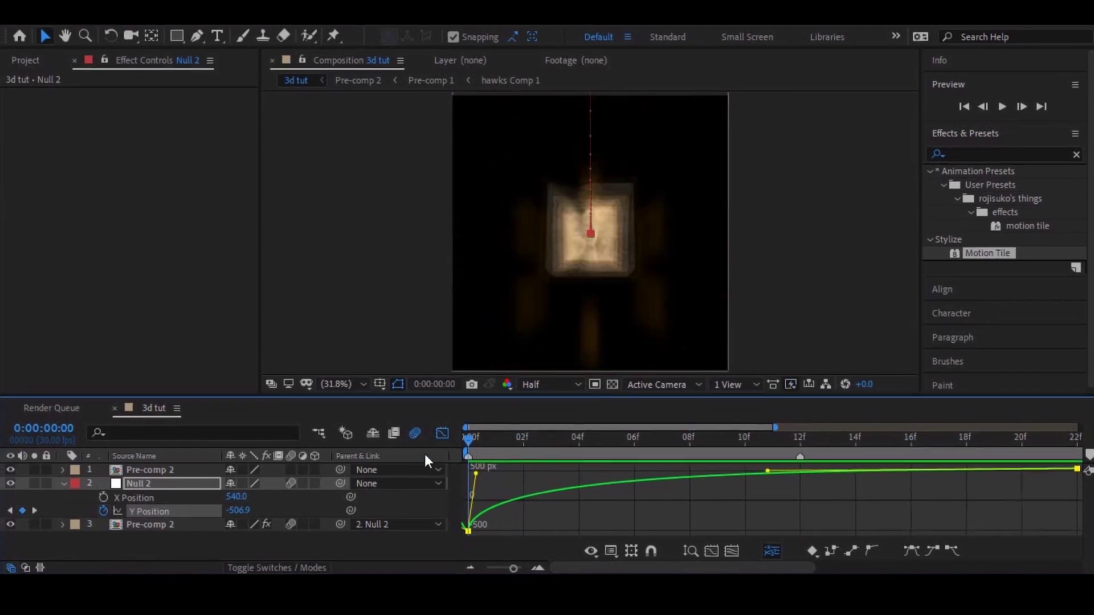
Try keyframing the lower Pre-comp 2's Scale from 250% at frame 0 to 100% at frame 22.
click(446, 440)
shift+click(153, 531)
key(s)
click(103, 539)
drag(468, 539, 926, 542)
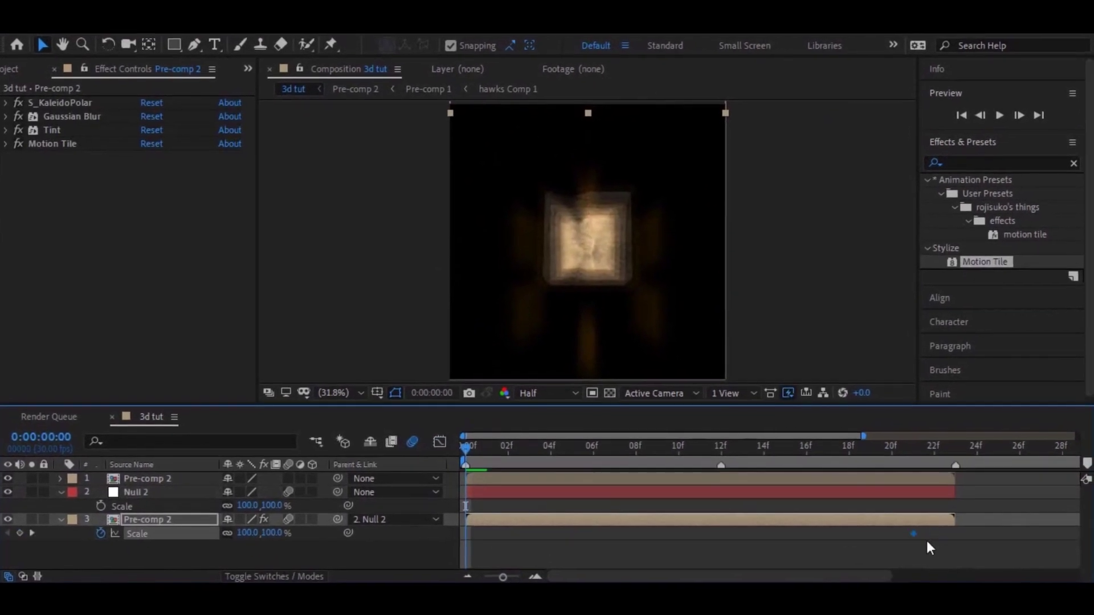
click(274, 539)
text(250)
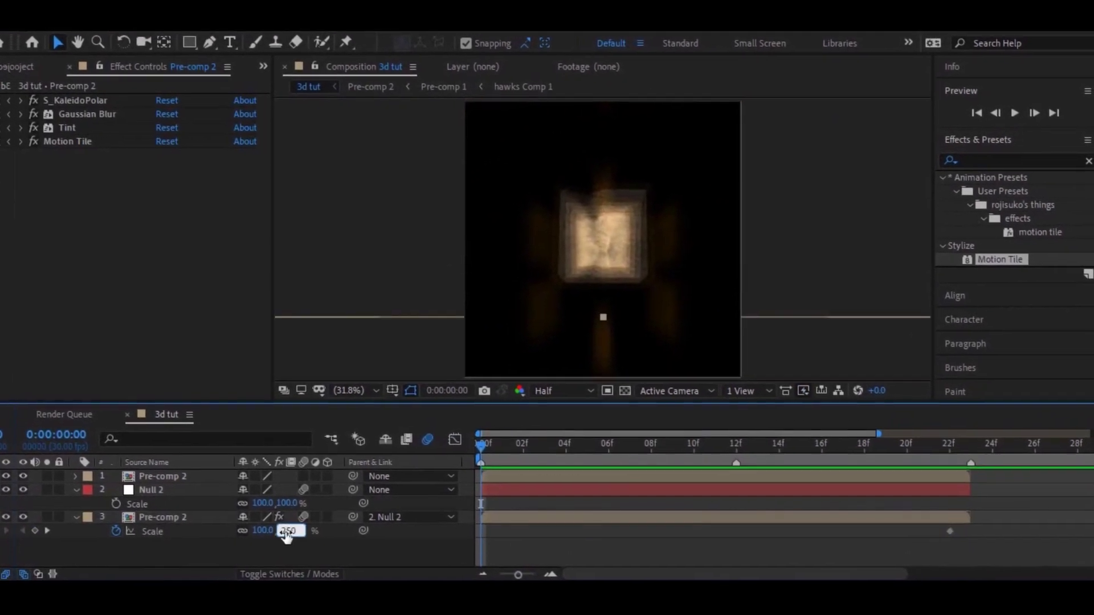
Easy-ease the lower Pre-comp 2's Scale keyframes and shape the curve to drop fast and settle slowly.
click(153, 531)
right_click(481, 531)
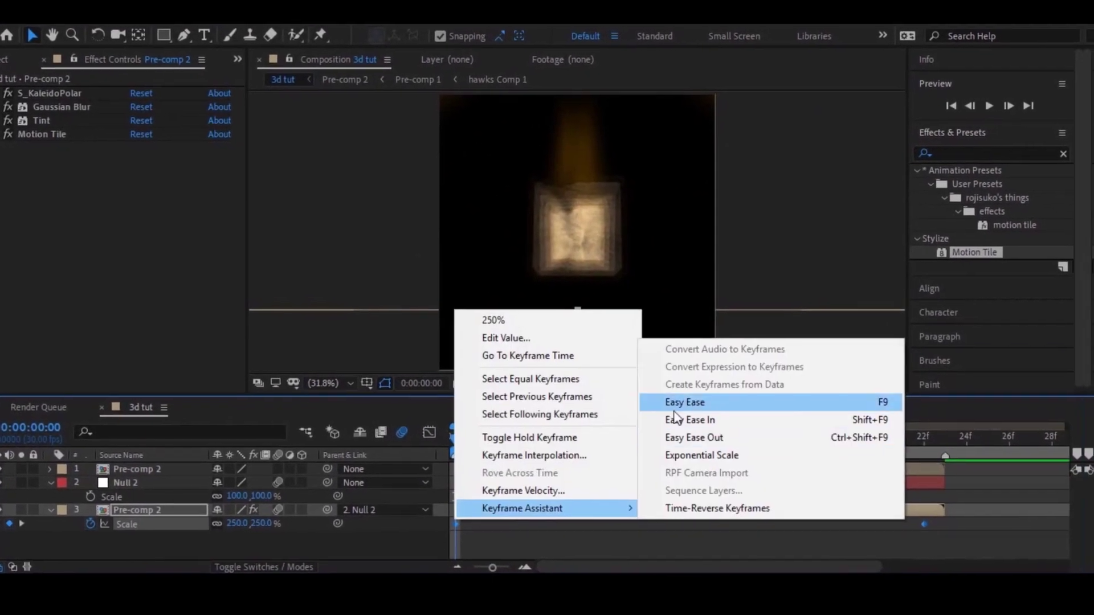
click(684, 400)
click(454, 440)
drag(674, 474, 472, 474)
drag(876, 535, 711, 531)
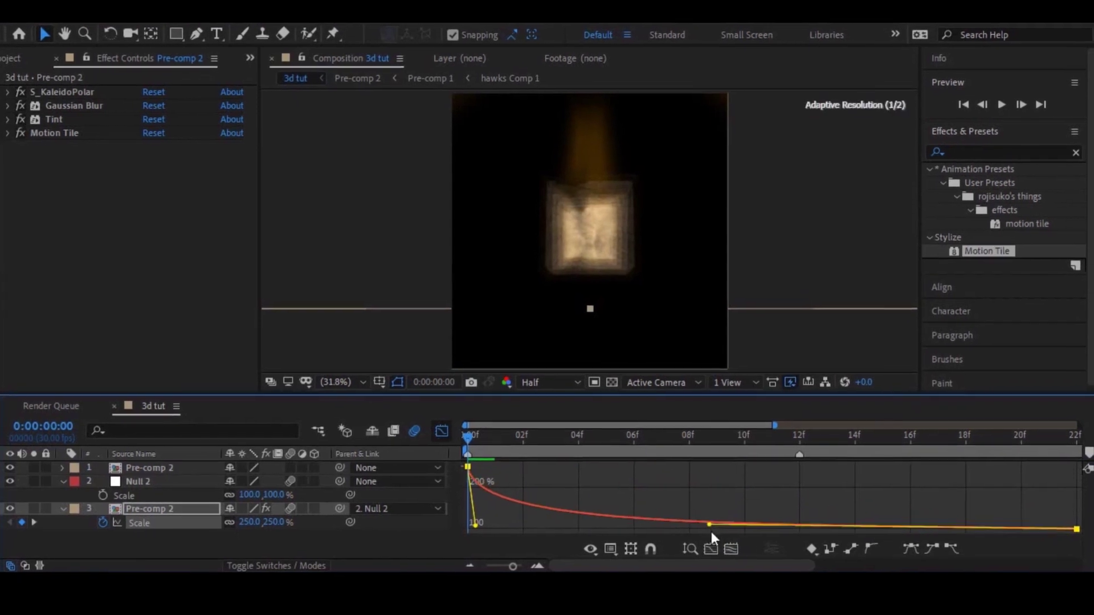
Try a 50% starting Scale on the lower Pre-comp 2, preview it, and remove the Scale keyframes.
click(439, 435)
key(Home)
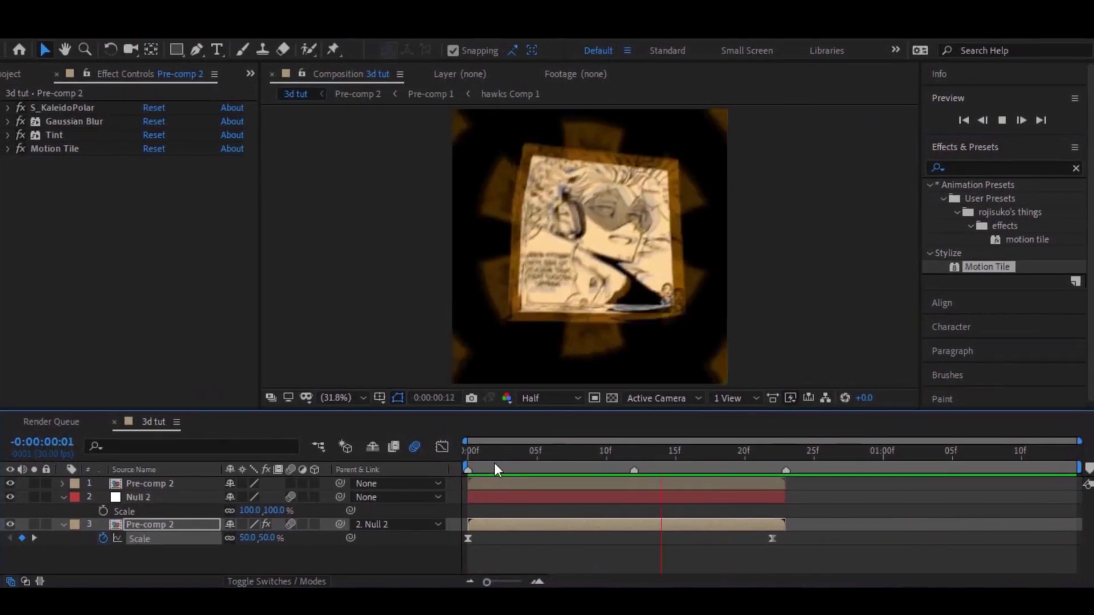
key(space)
key(space)
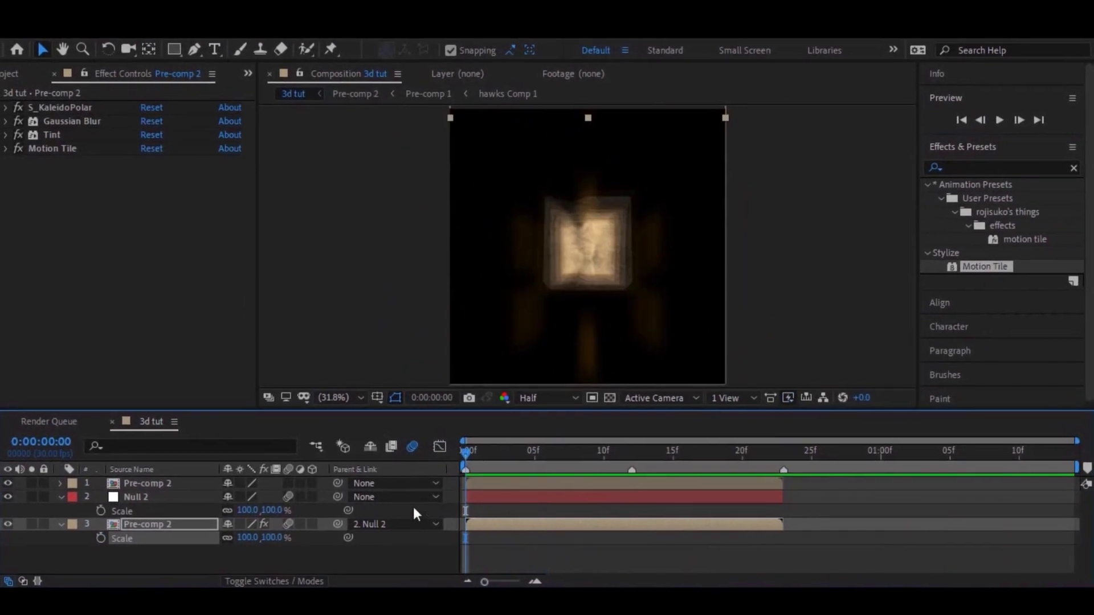
Keyframe the null's X Position from 540 at frame 0 to -584 at frame 22.
key(ctrl+Up)
key(p)
key(Page_Down)
drag(514, 456, 758, 456)
drag(242, 507, 136, 521)
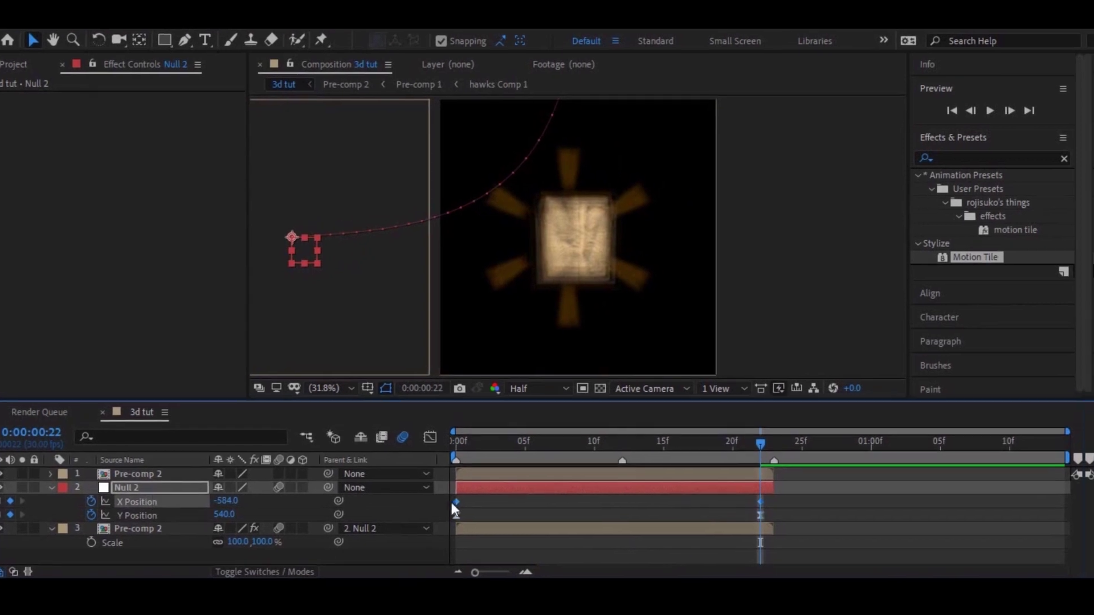
Easy-ease the null's X Position keyframes, shape the speed graph to peak around frame 12, and preview the motion.
right_click(460, 501)
mouse_move(514, 560)
click(721, 387)
click(444, 431)
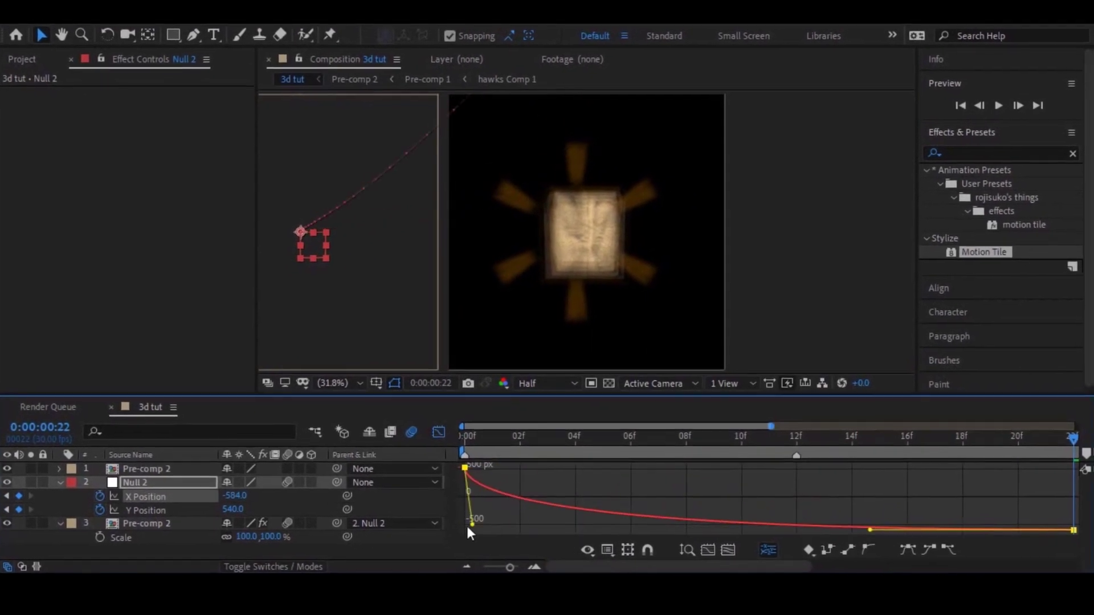
click(613, 550)
click(662, 405)
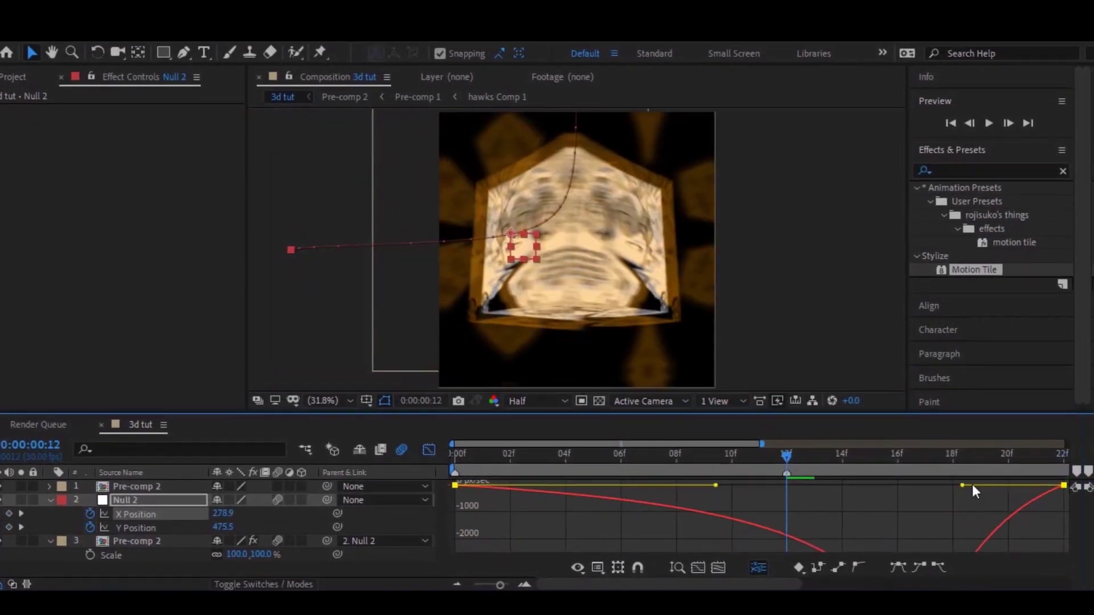
drag(972, 484, 869, 475)
key(space)
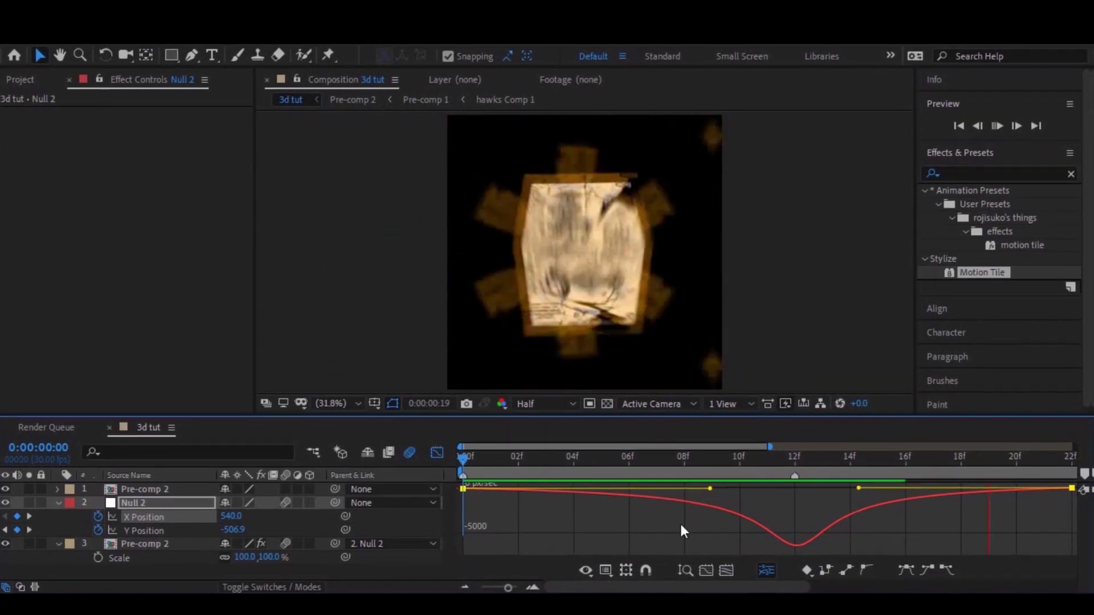
Keyframe the lower Pre-comp 2's Y Position from frame 0 to 1075 at frame 22.
key(shift+F3)
click(154, 536)
key(p)
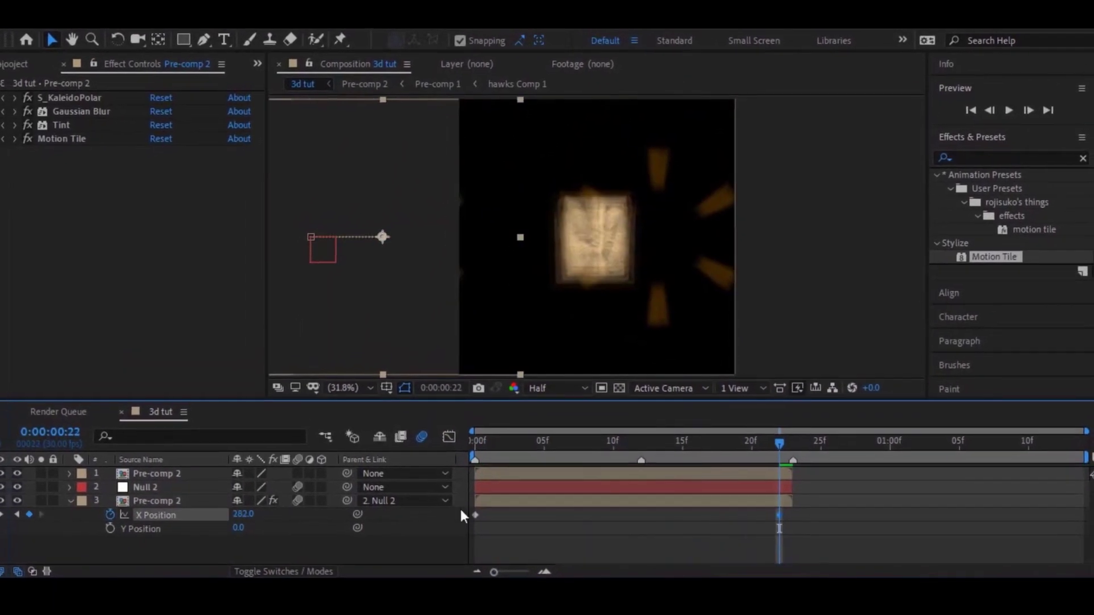
click(101, 532)
click(227, 540)
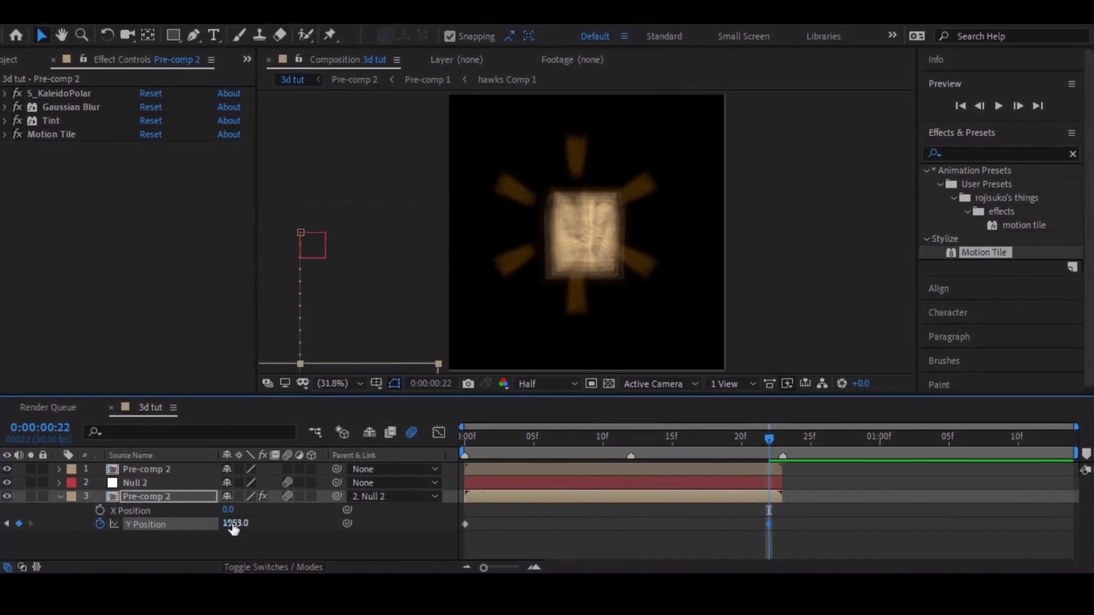
text(1075)
key(Return)
Easy-ease the lower Pre-comp 2's Y Position keyframes and shape the value graph to start slowly and rise steeply toward frame 22.
right_click(460, 526)
key(Escape)
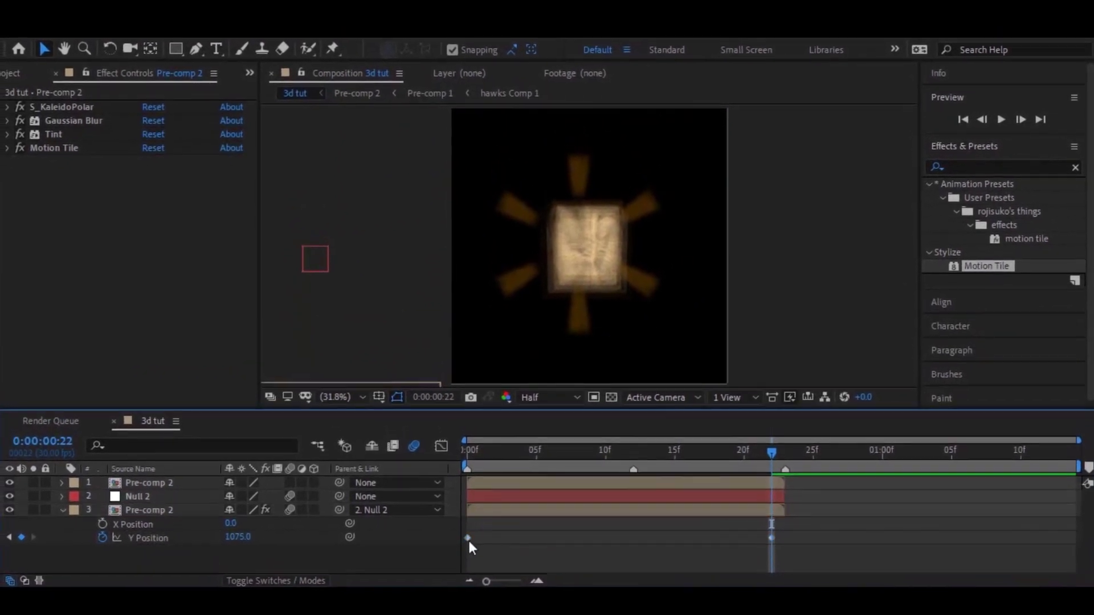
right_click(462, 525)
click(684, 513)
key(shift+F3)
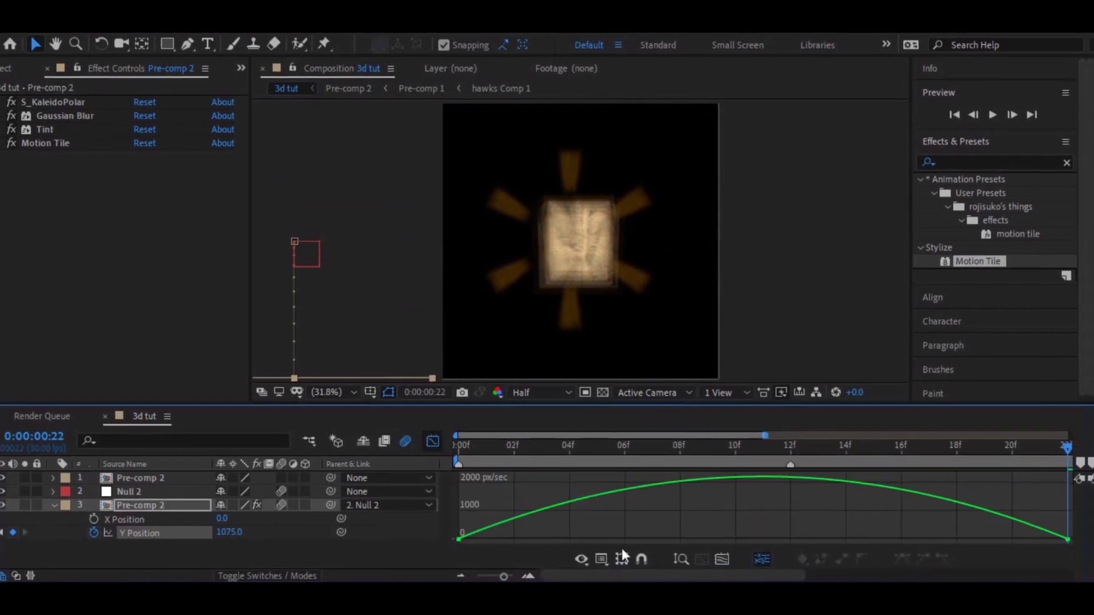
drag(881, 479, 1075, 541)
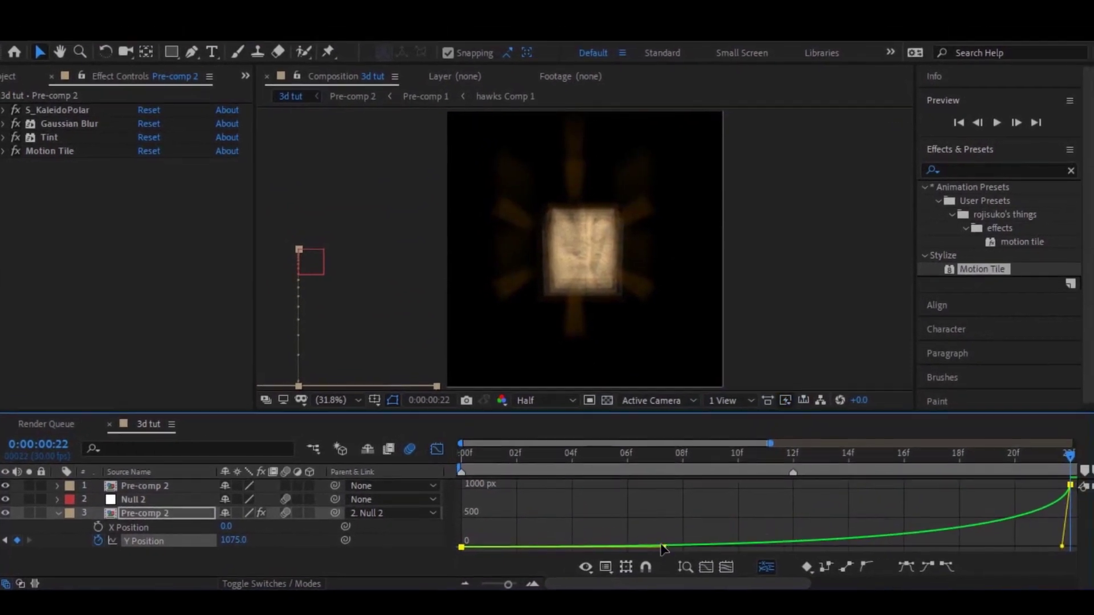
drag(678, 542, 891, 542)
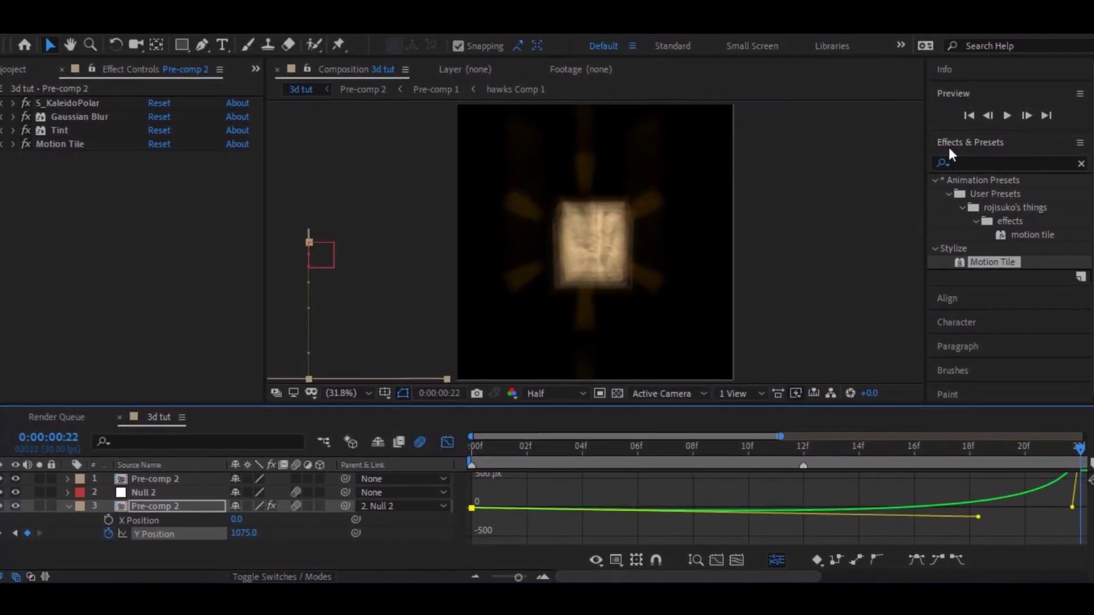
Place a closing pair of Y Position keyframes at frames 22 and 23 on the lower Pre-comp 2 and preview the motion.
click(451, 451)
click(572, 507)
click(768, 531)
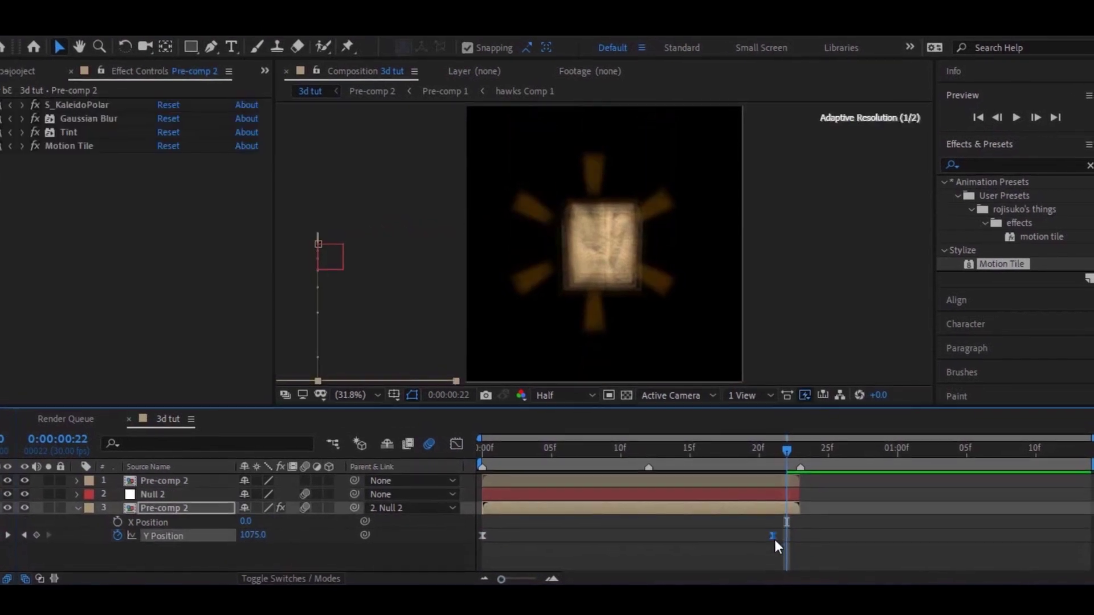
drag(234, 530, 114, 536)
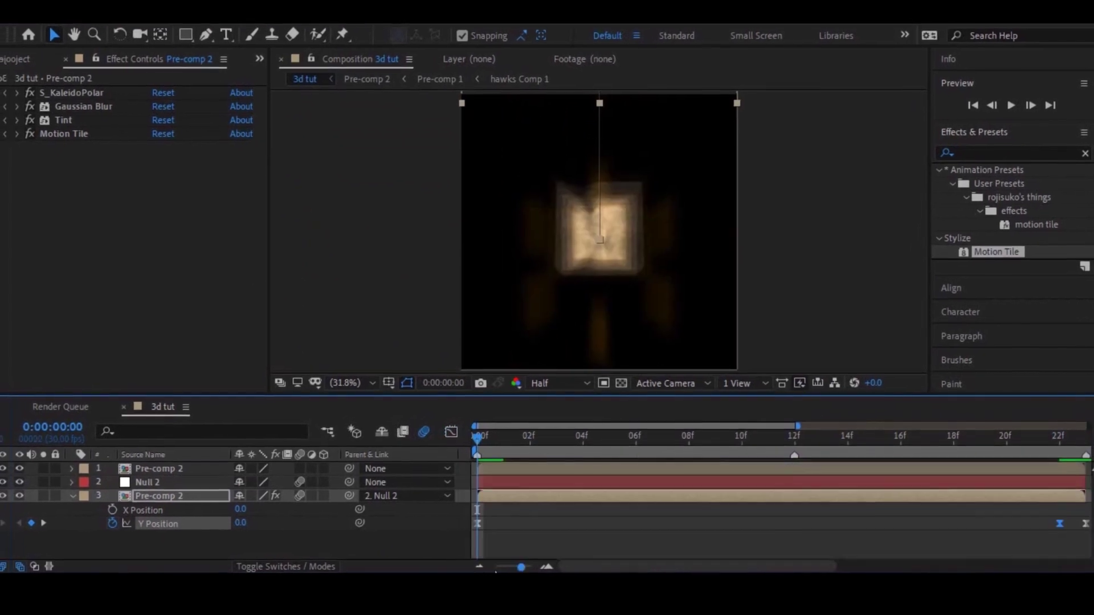
click(495, 568)
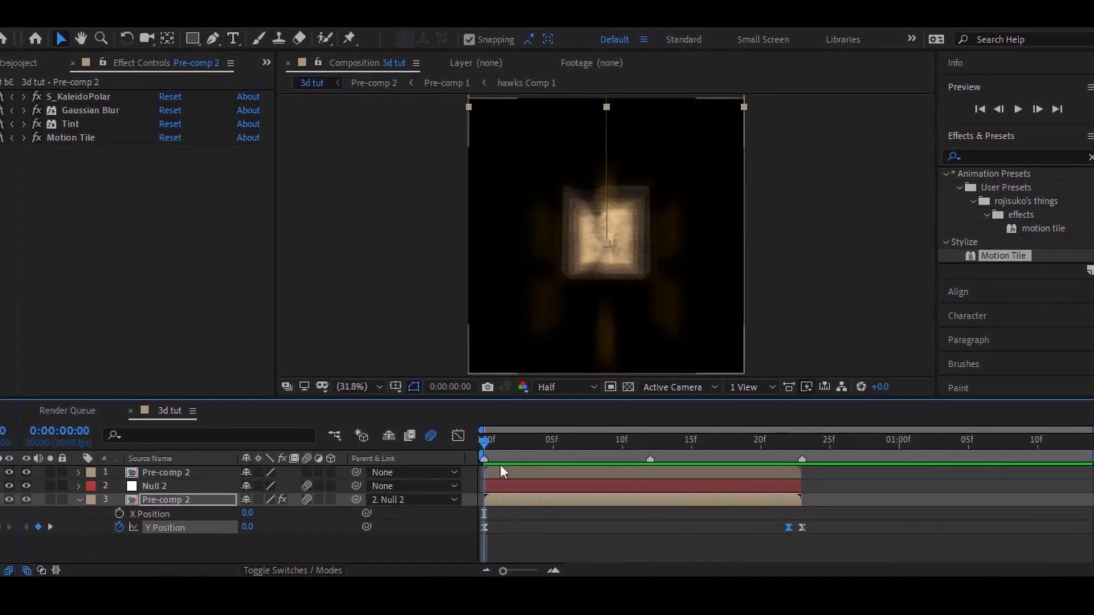
Try keyframing the lower Pre-comp 2's Scale from 100% at frame 0 to a smaller size at frame 22, and preview it.
click(153, 506)
key(k)
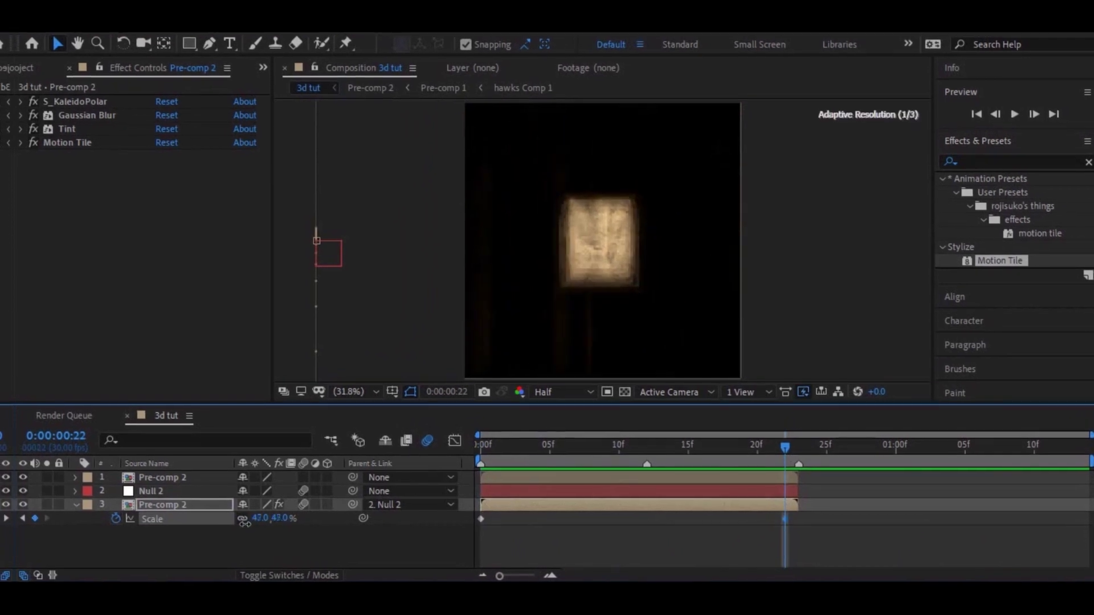
drag(556, 459, 453, 496)
key(s)
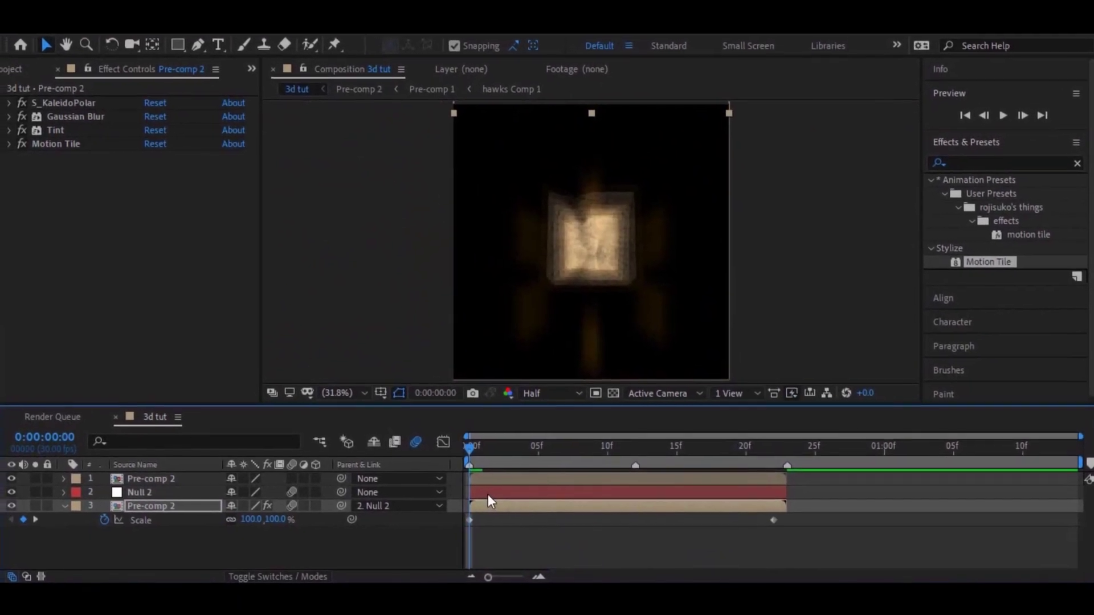
Duplicate the null and show the upper copy's Scale and Position properties.
key(k)
double_click(536, 489)
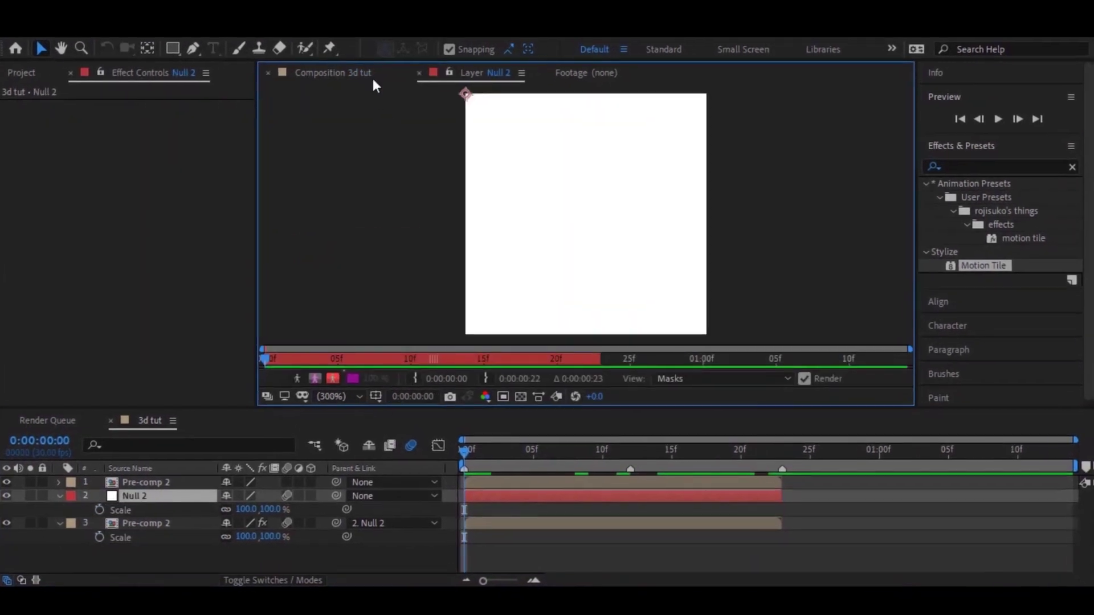
key(s)
drag(610, 445, 676, 439)
key(shift+p)
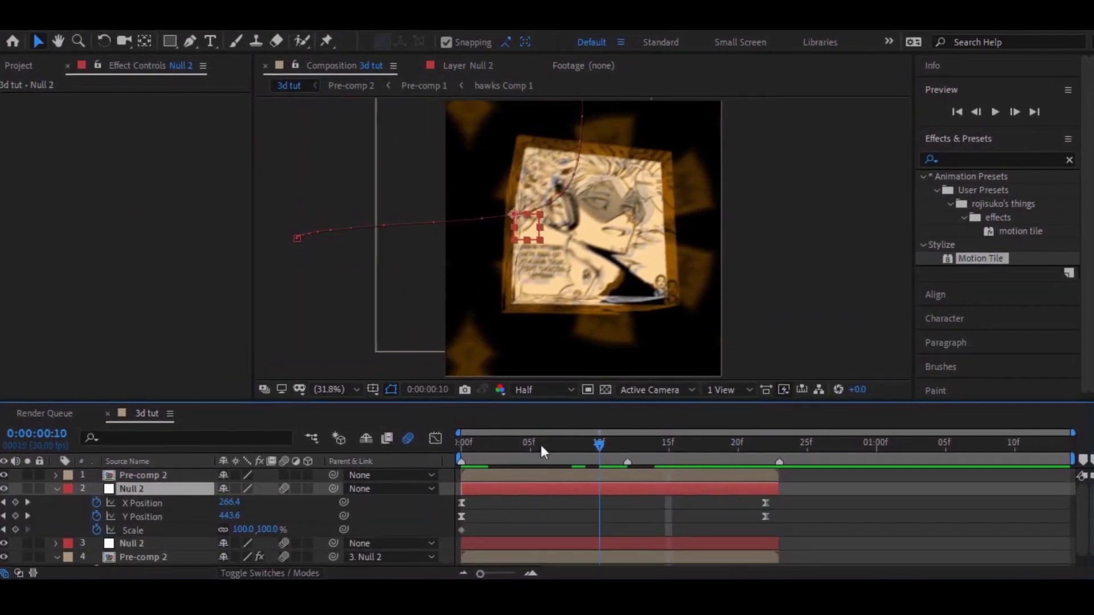
Clear the upper null's Position and Scale keyframes and parent the lower null to it.
key(Home)
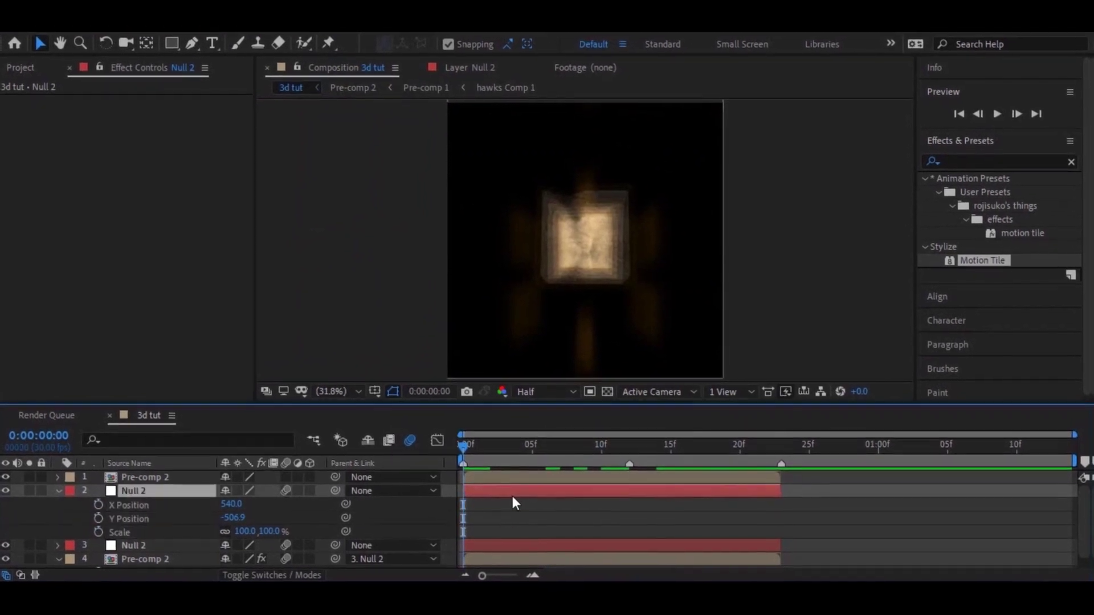
drag(564, 453, 630, 453)
drag(336, 553, 143, 494)
Keyframe the upper null's Scale at 100% on frame 0 and move the playhead to frame 22.
drag(519, 448, 468, 448)
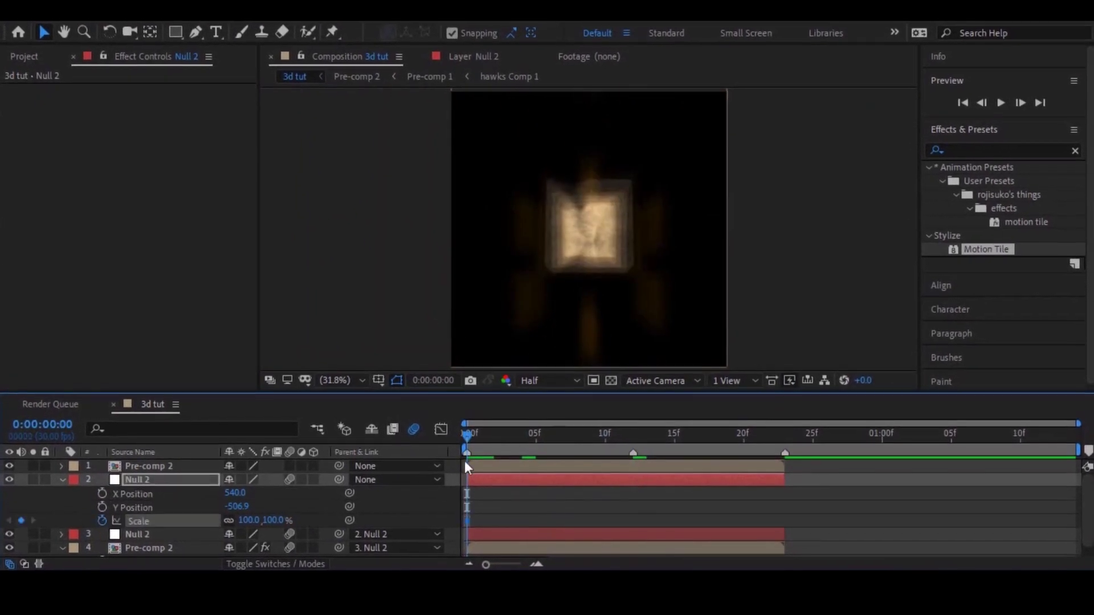
key(alt+shift+s)
drag(648, 469, 743, 497)
click(461, 446)
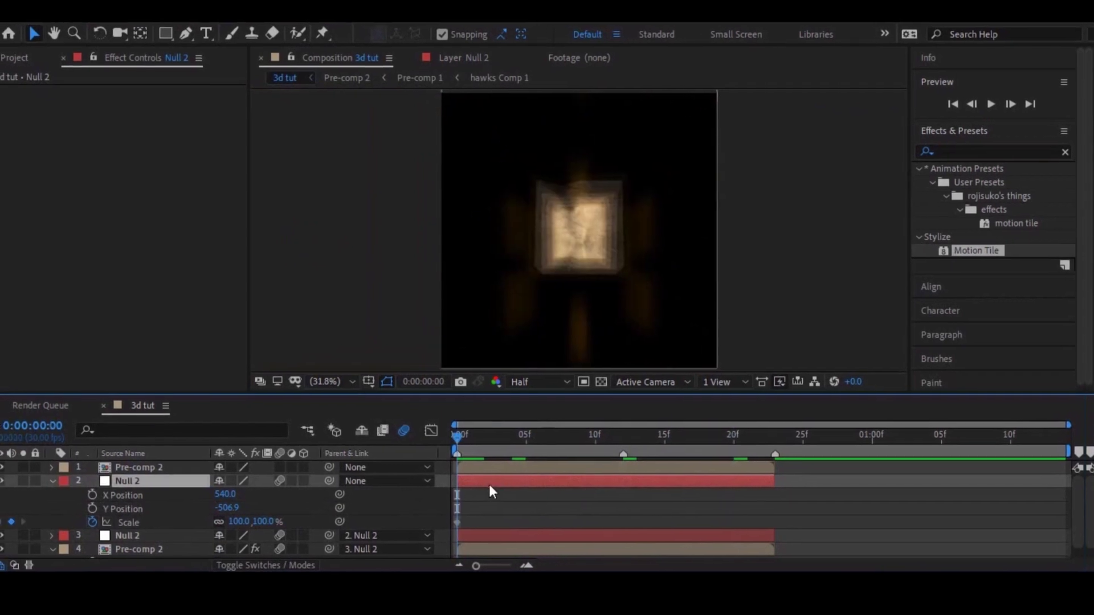
key(space)
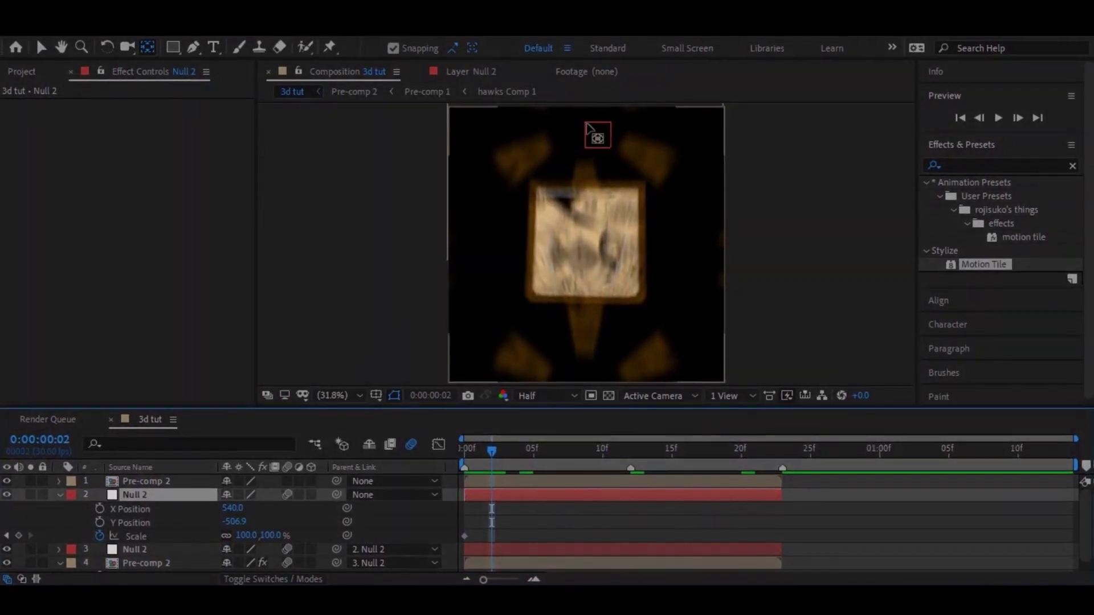
click(598, 126)
click(495, 491)
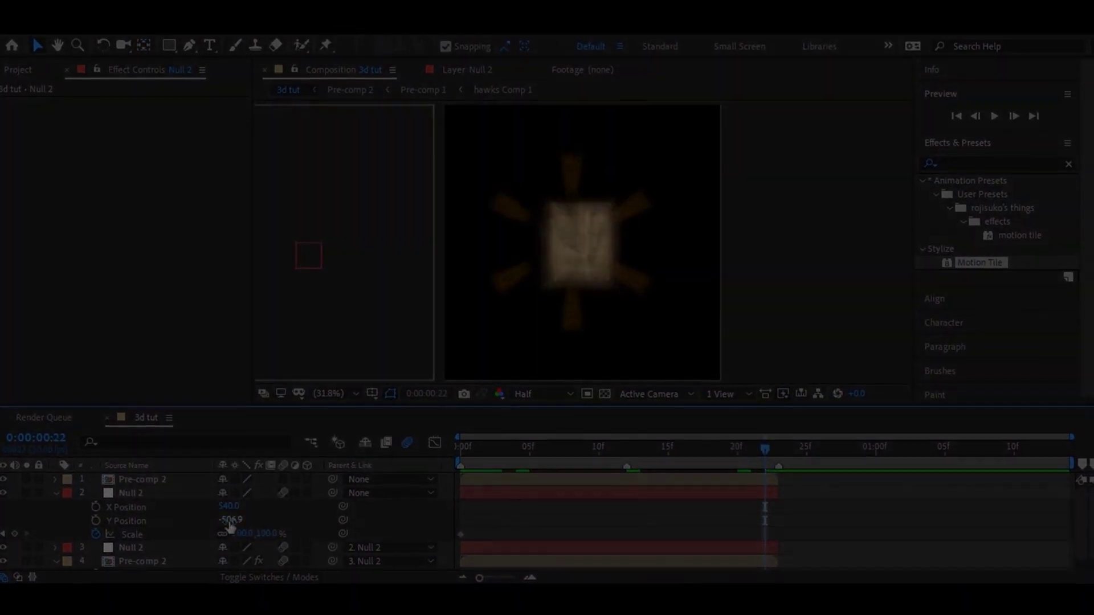